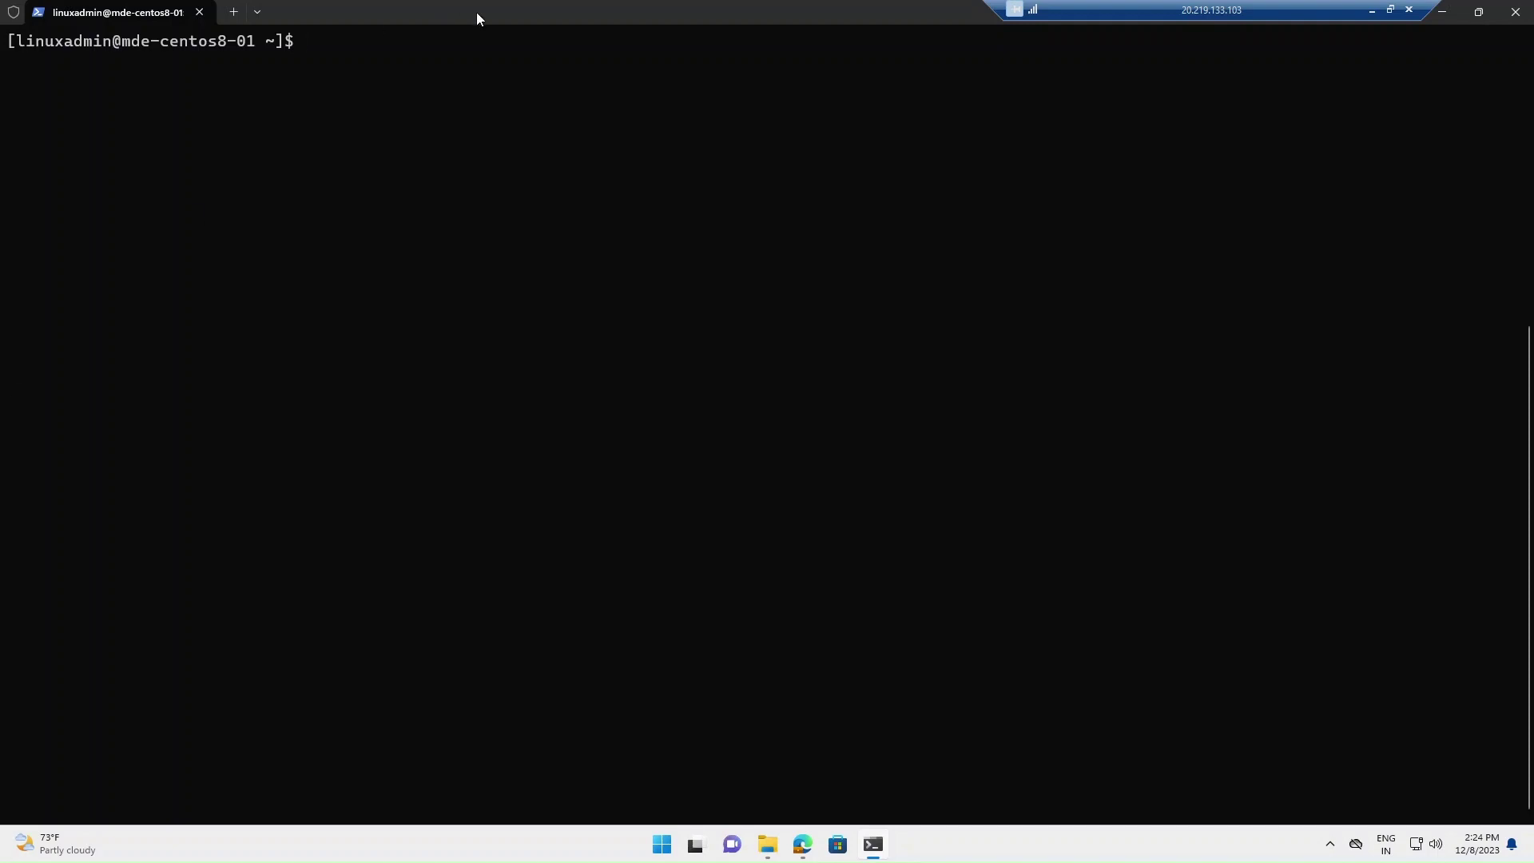
- Switch to Microsoft Edge and review the manual Linux deployment article for Defender for Endpoint, focusing on its Installer script section
click(804, 854)
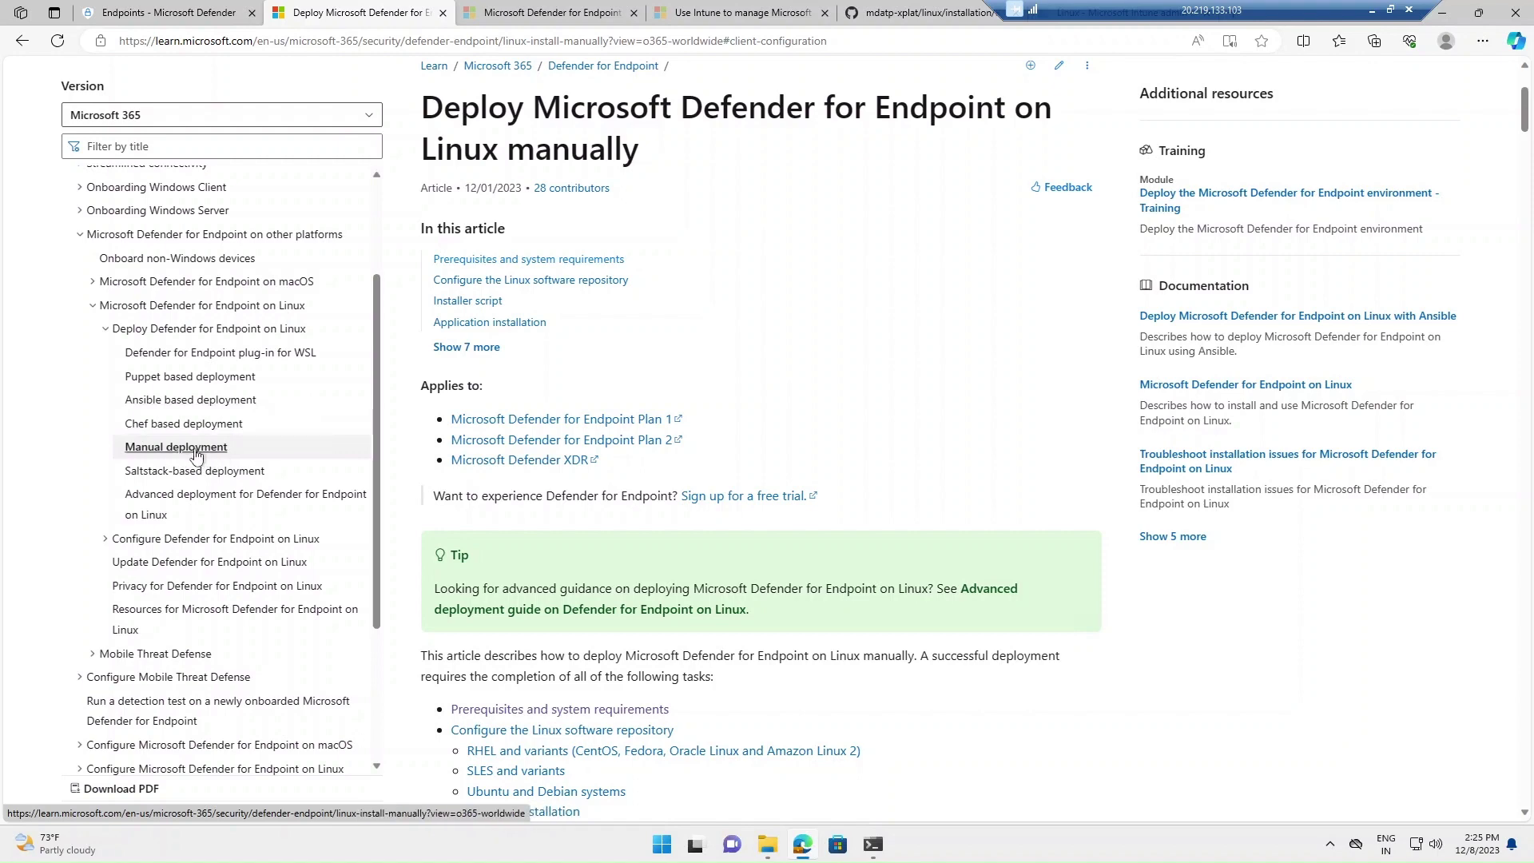
scroll(767, 550, down, 4)
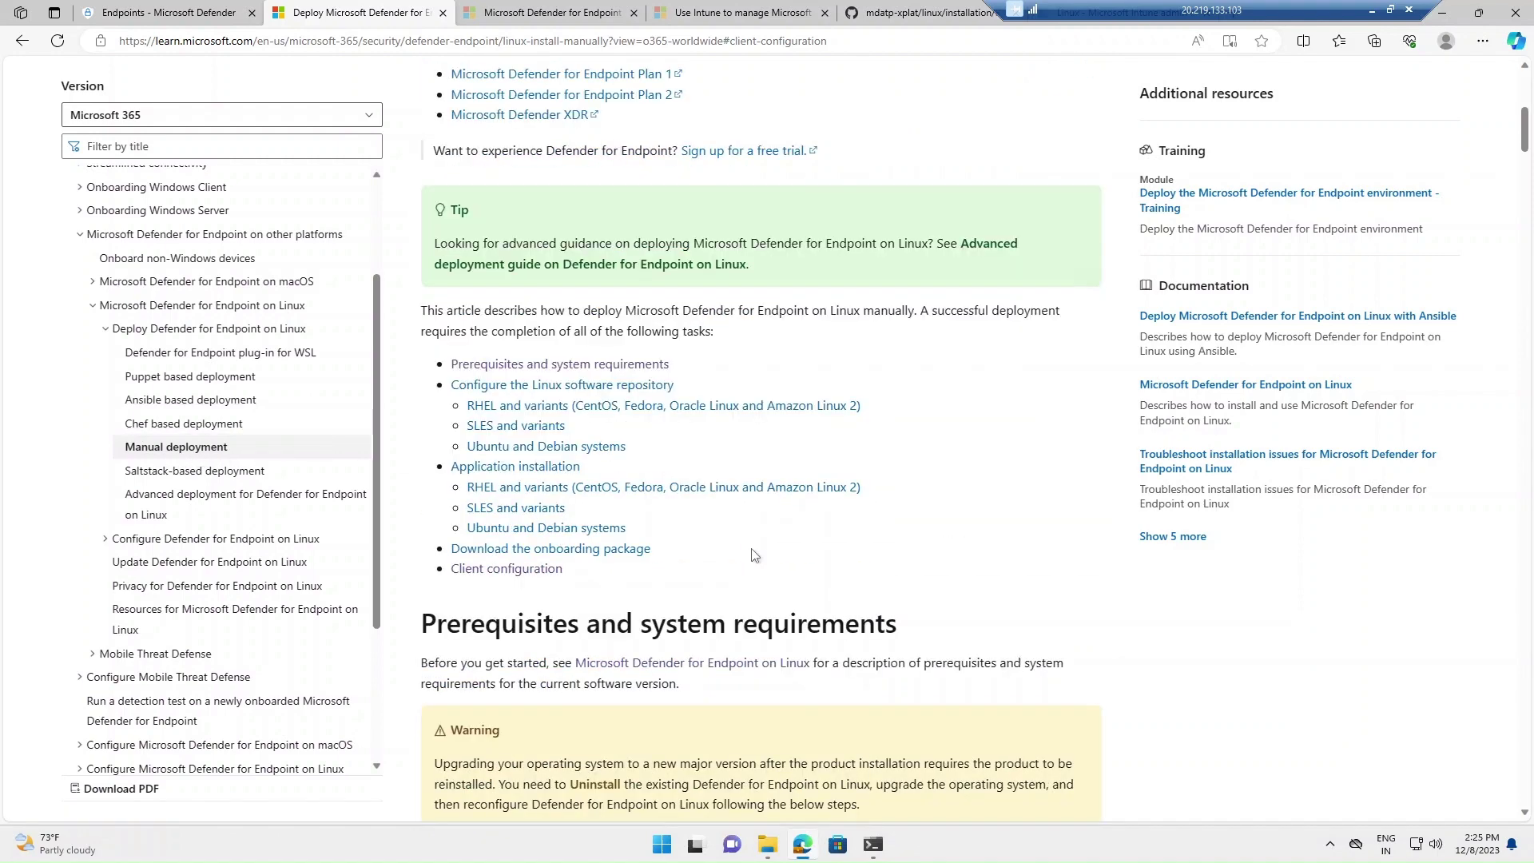
scroll(749, 546, down, 15)
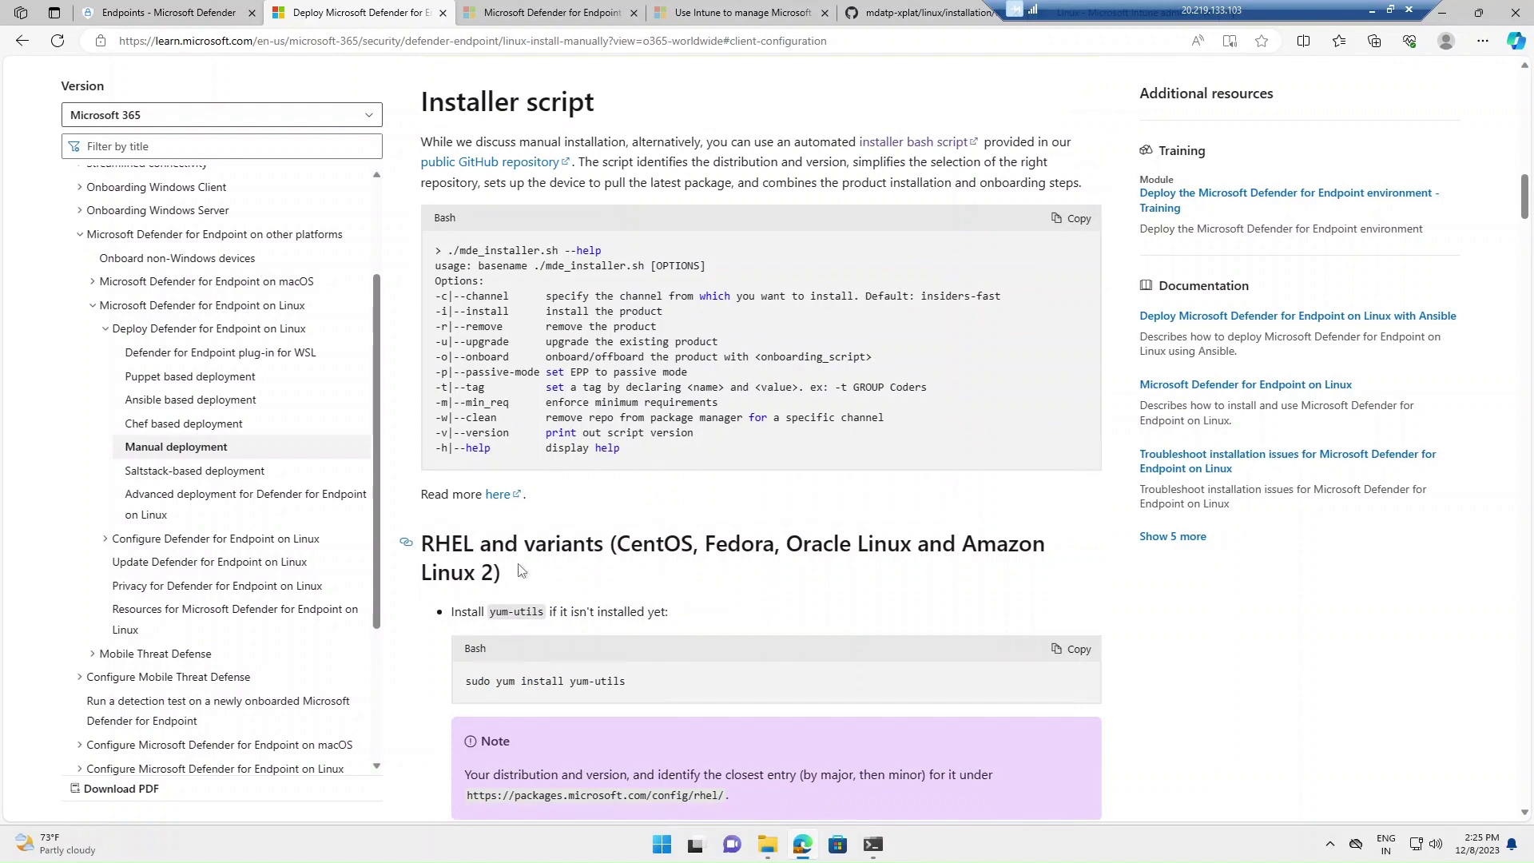
scroll(531, 564, down, 1)
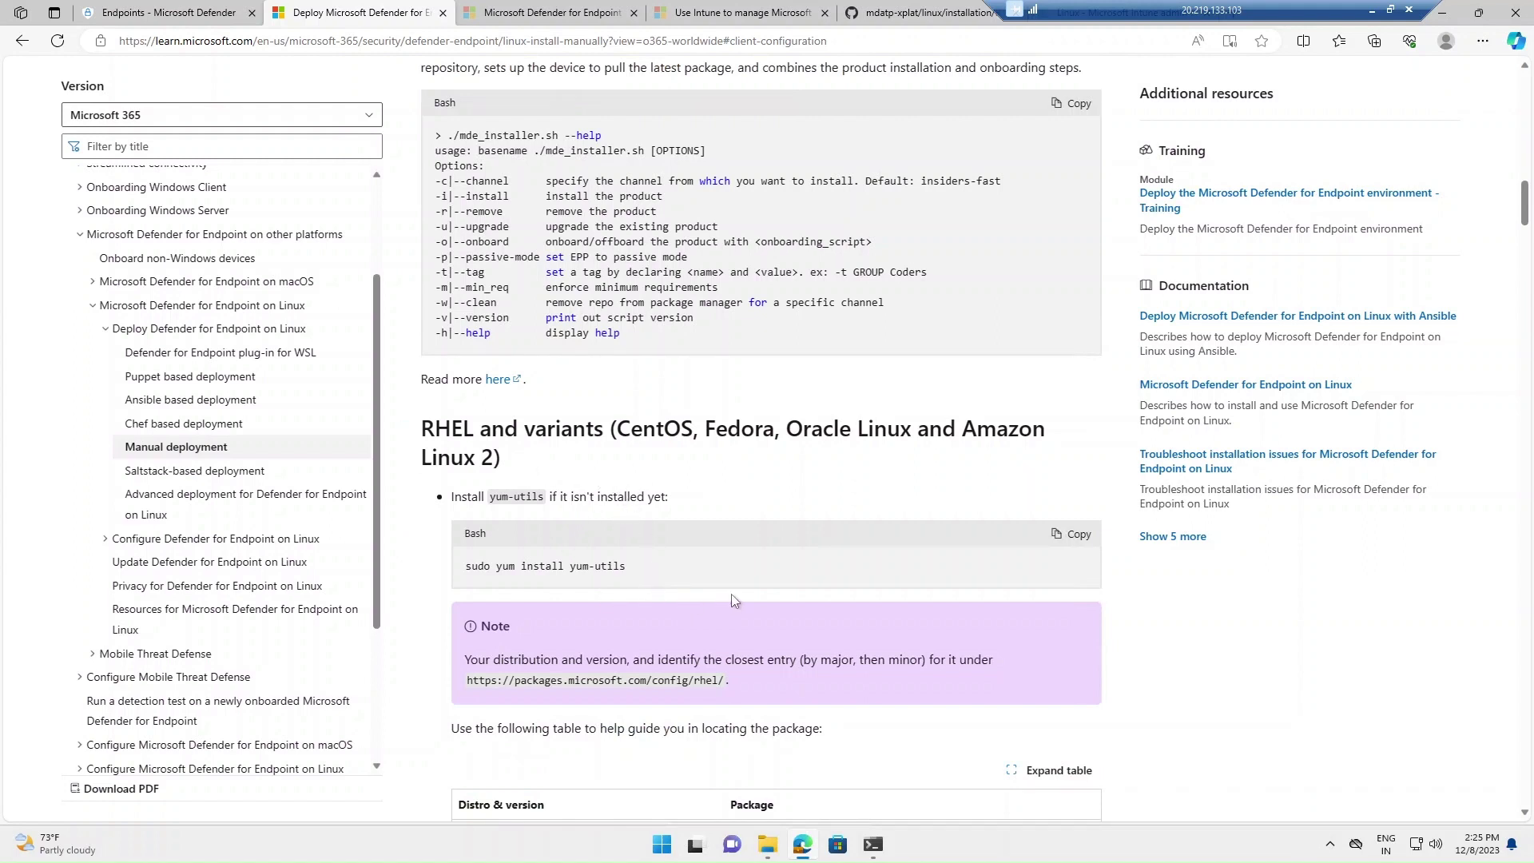
scroll(754, 570, down, 2)
scroll(746, 563, up, 3)
scroll(741, 564, up, 4)
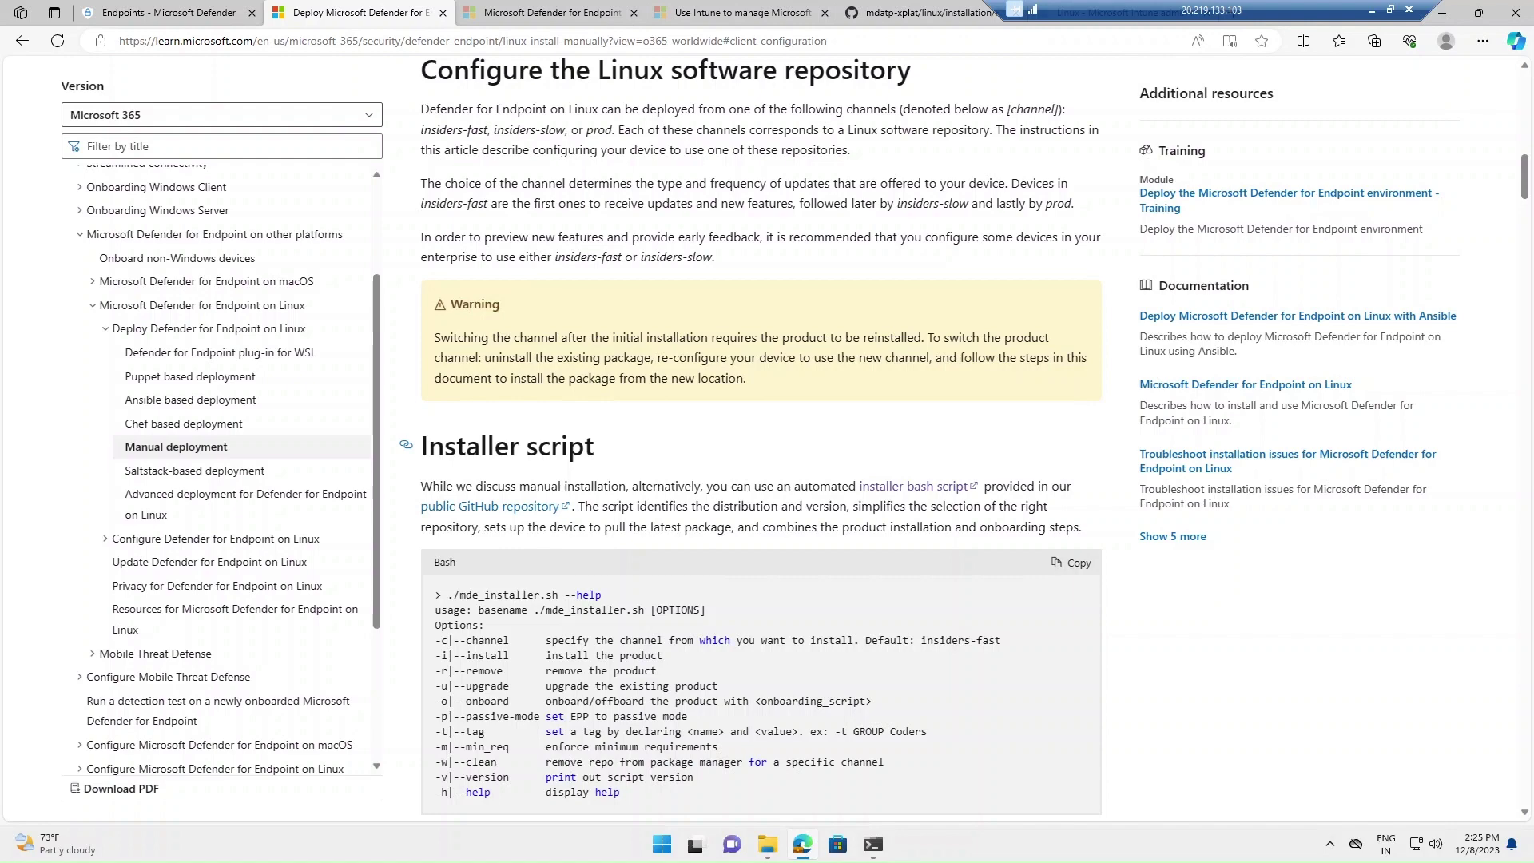
drag(421, 446, 596, 448)
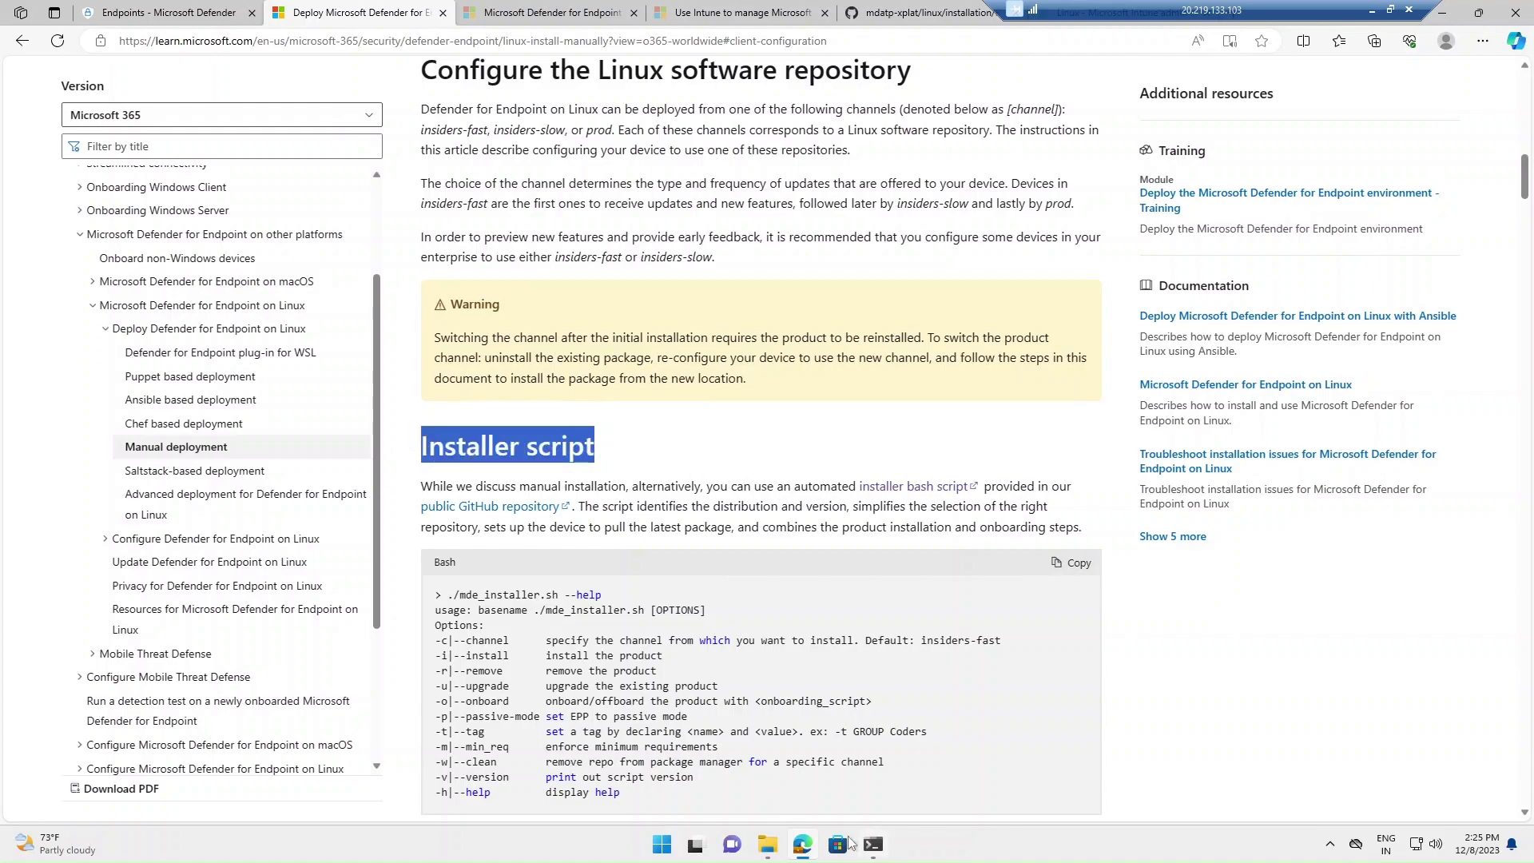
- Switch to the terminal and run cat /etc/os-release and mdatp health to check the distribution and Defender's status
key(alt+Tab)
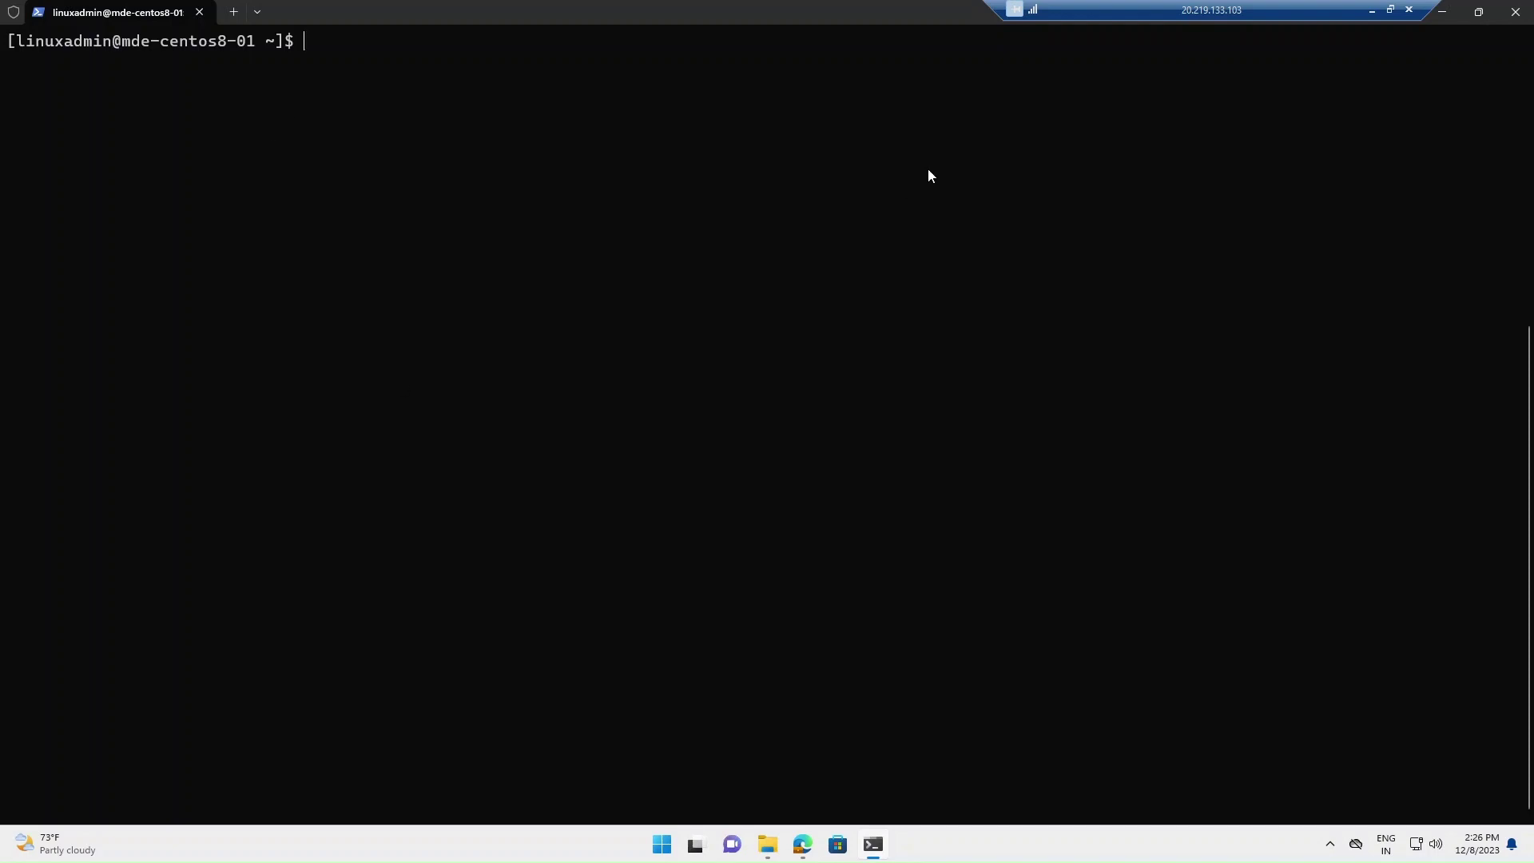
text(cat /etc/os-release)
key(Return)
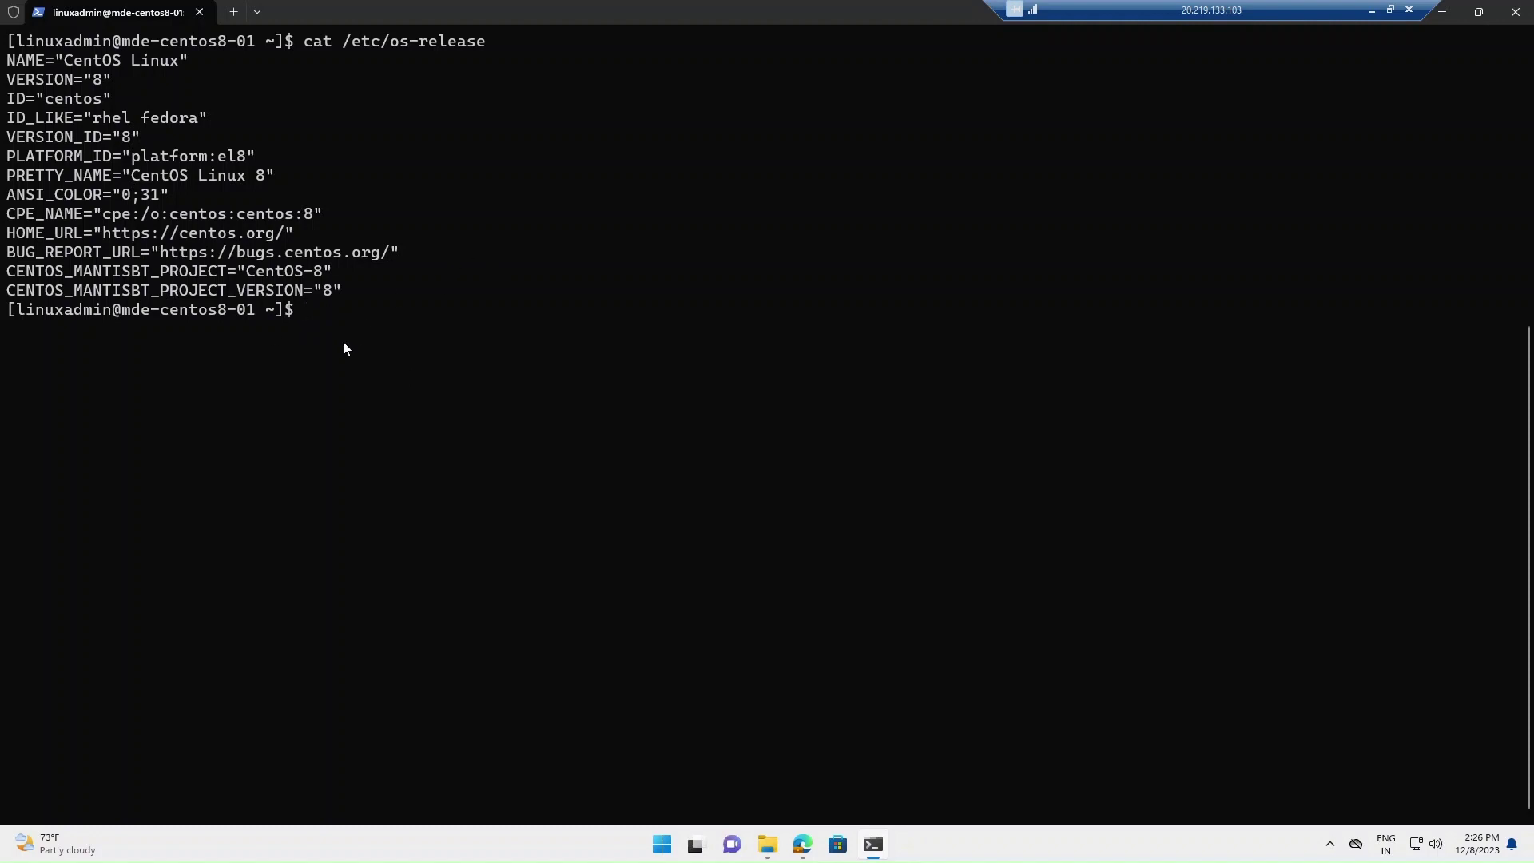
text(mdatp health)
key(Return)
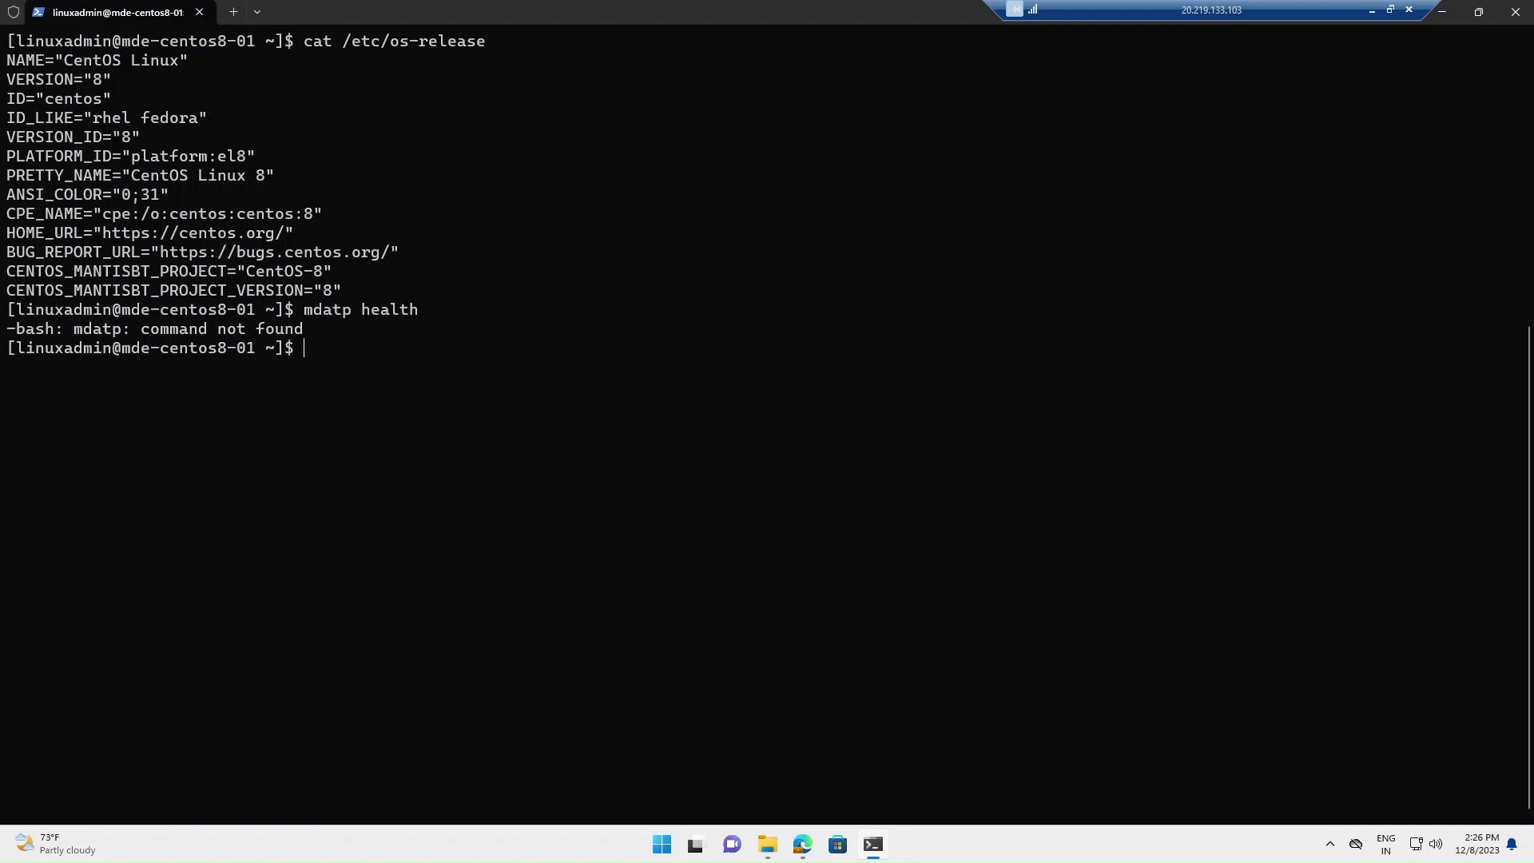
- Return to Microsoft Edge, open the installer script's GitHub README and examine the one-line command under Sample use case
click(802, 845)
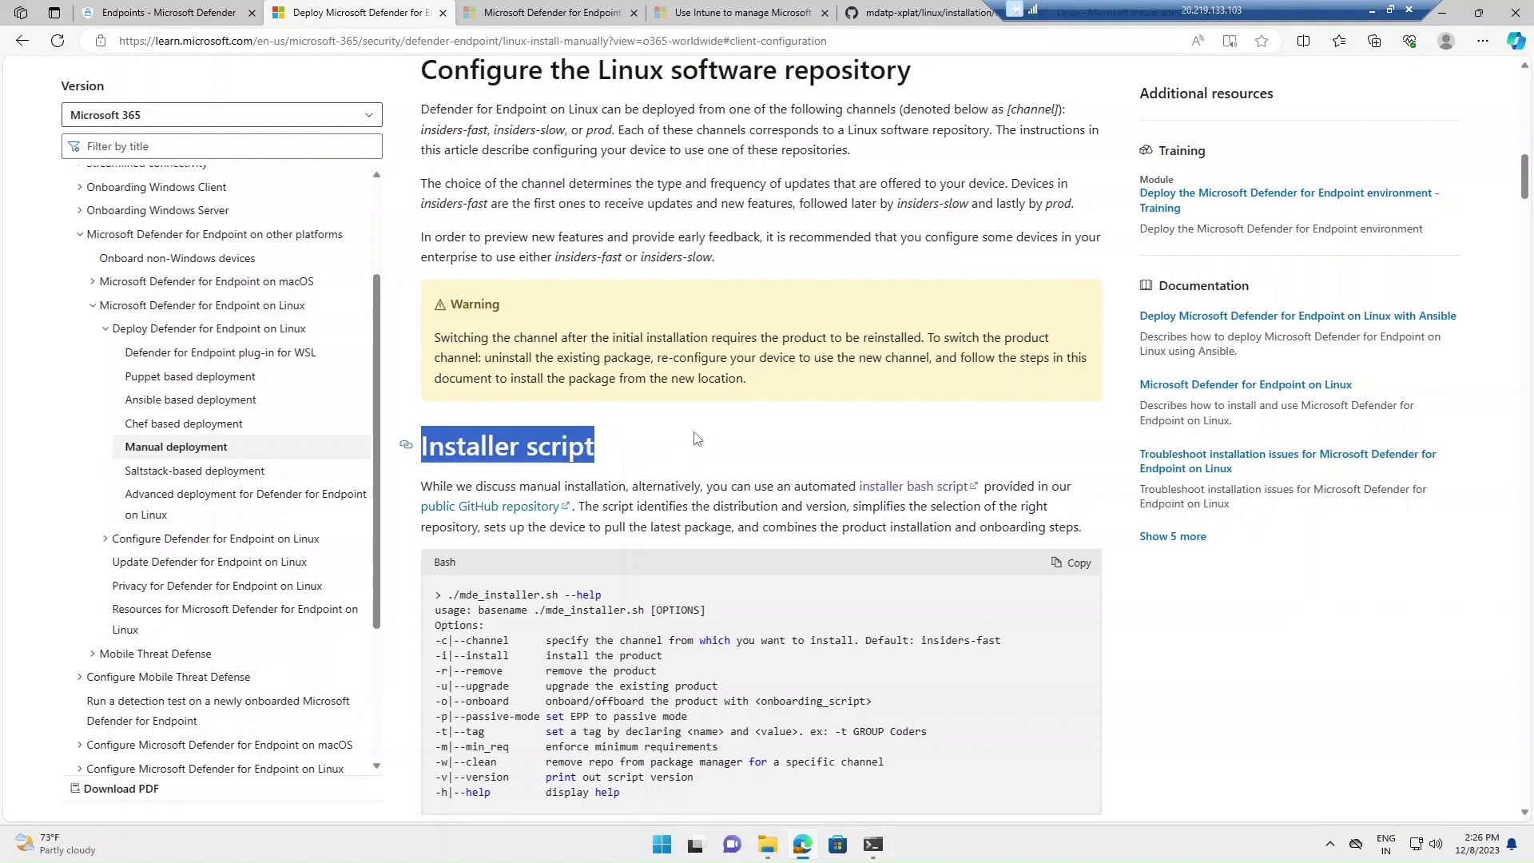
click(683, 457)
drag(419, 446, 584, 446)
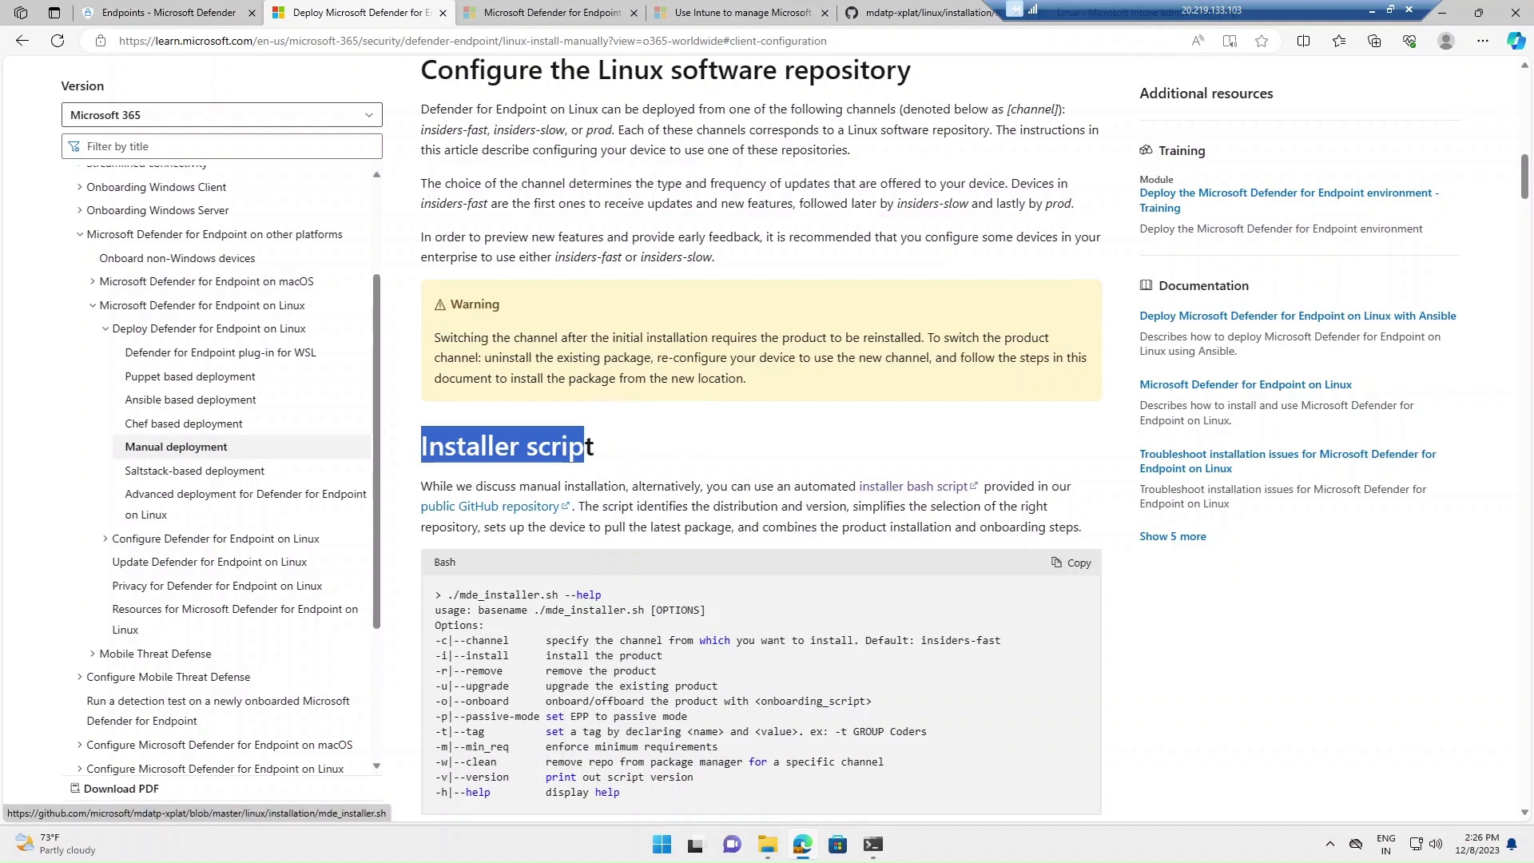
click(916, 14)
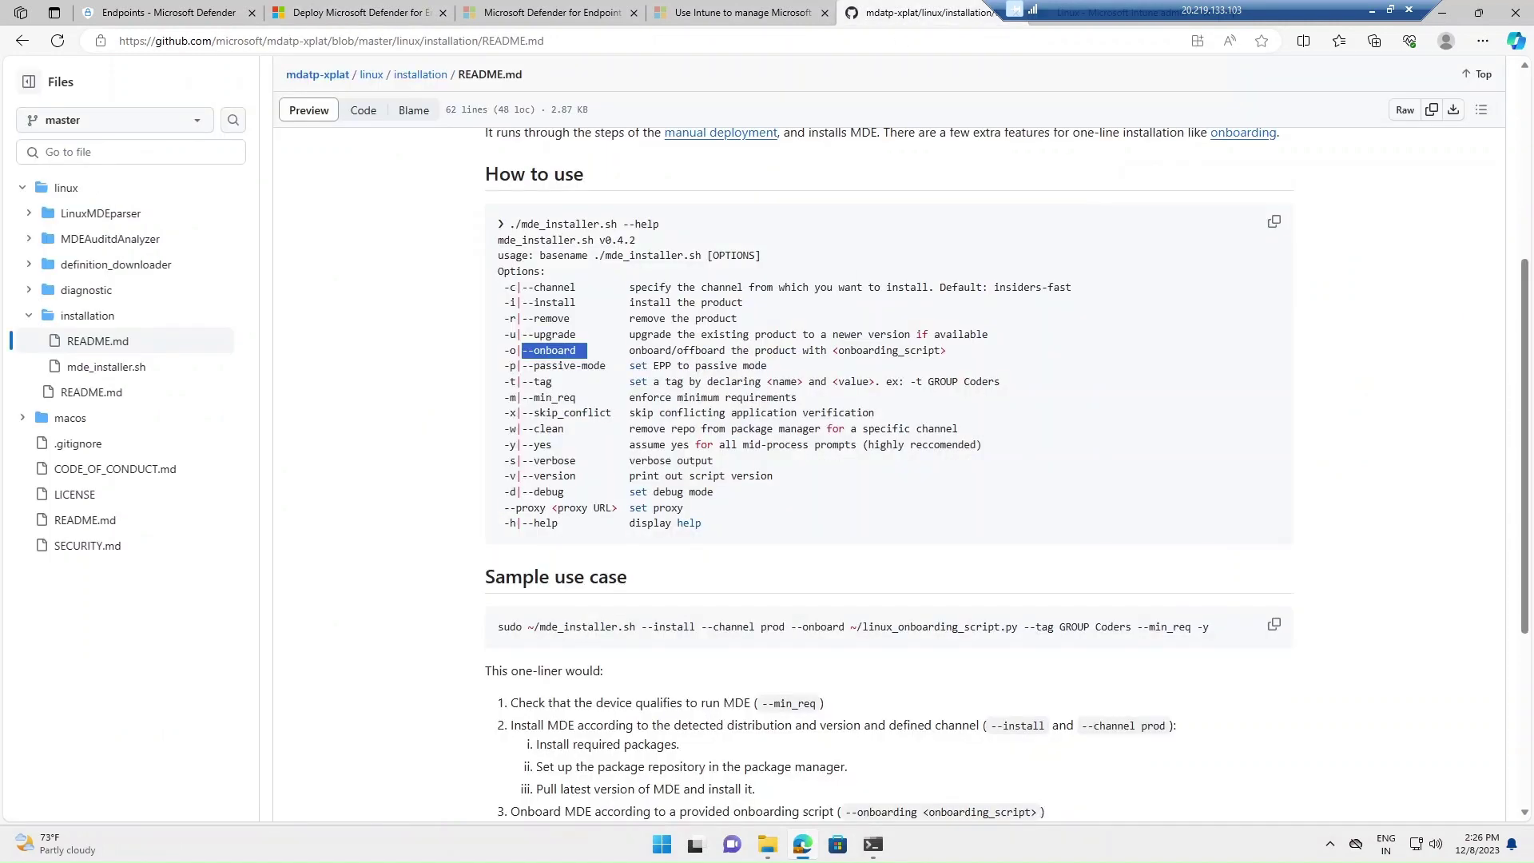
click(751, 444)
drag(504, 627, 1248, 627)
- Examine the --install and --channel prod options in the README's sample command
drag(641, 628, 696, 628)
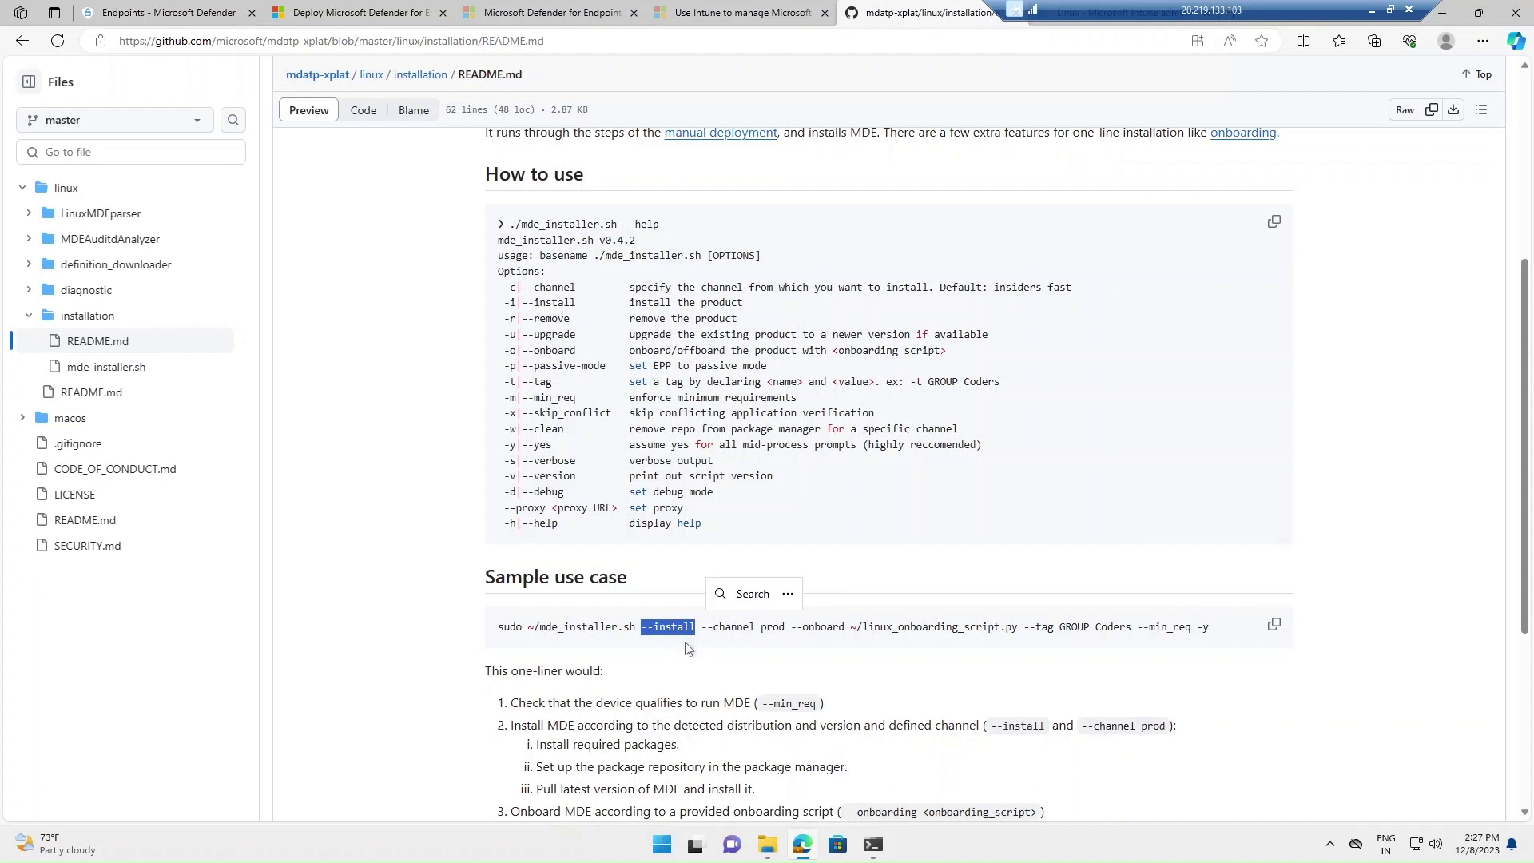
click(727, 642)
drag(702, 627, 781, 639)
click(736, 644)
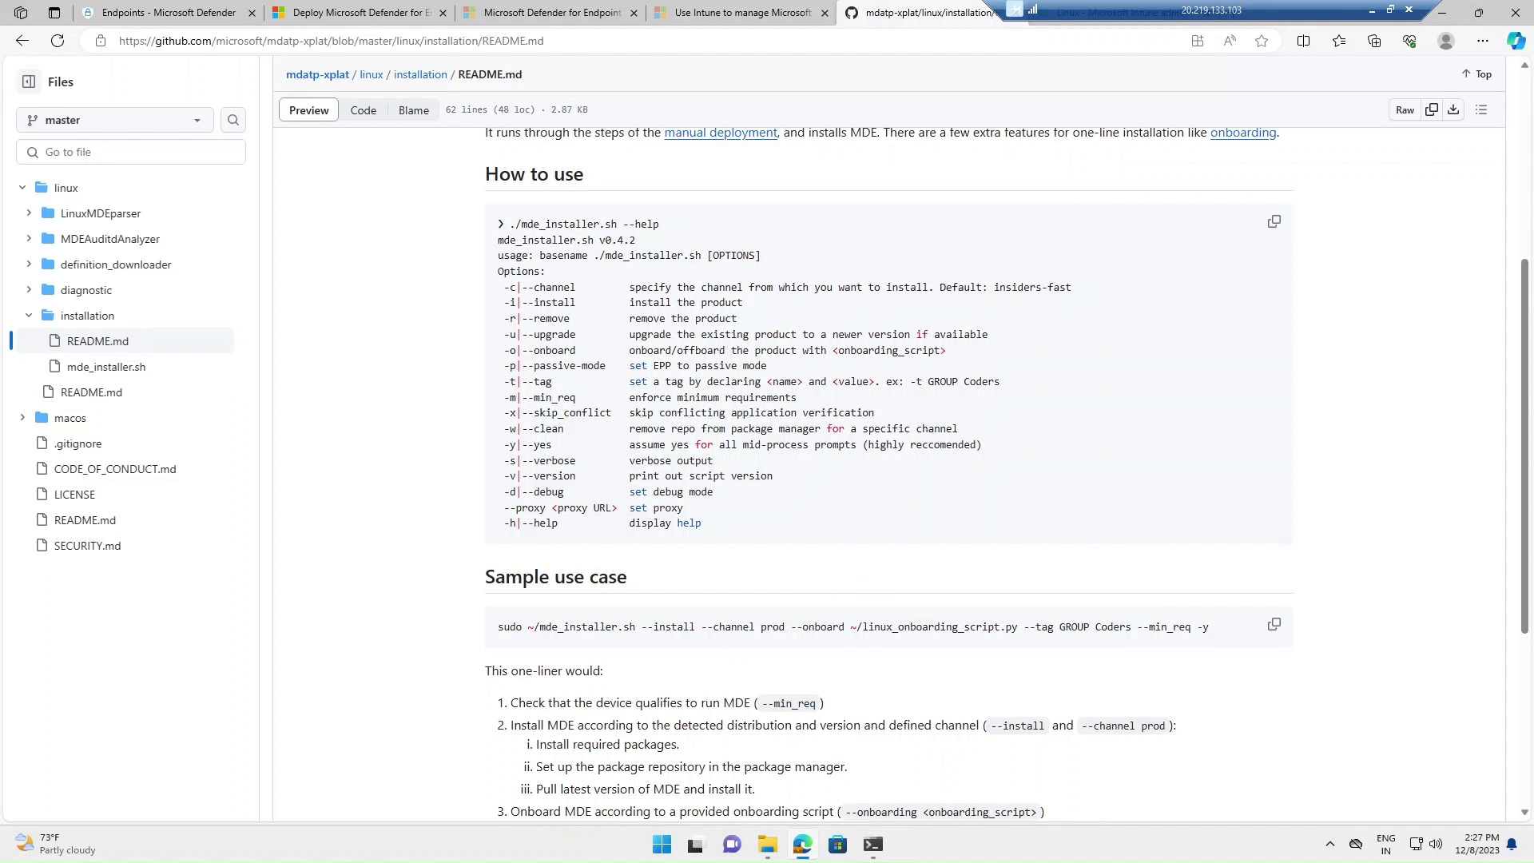
double_click(774, 628)
click(769, 637)
double_click(772, 627)
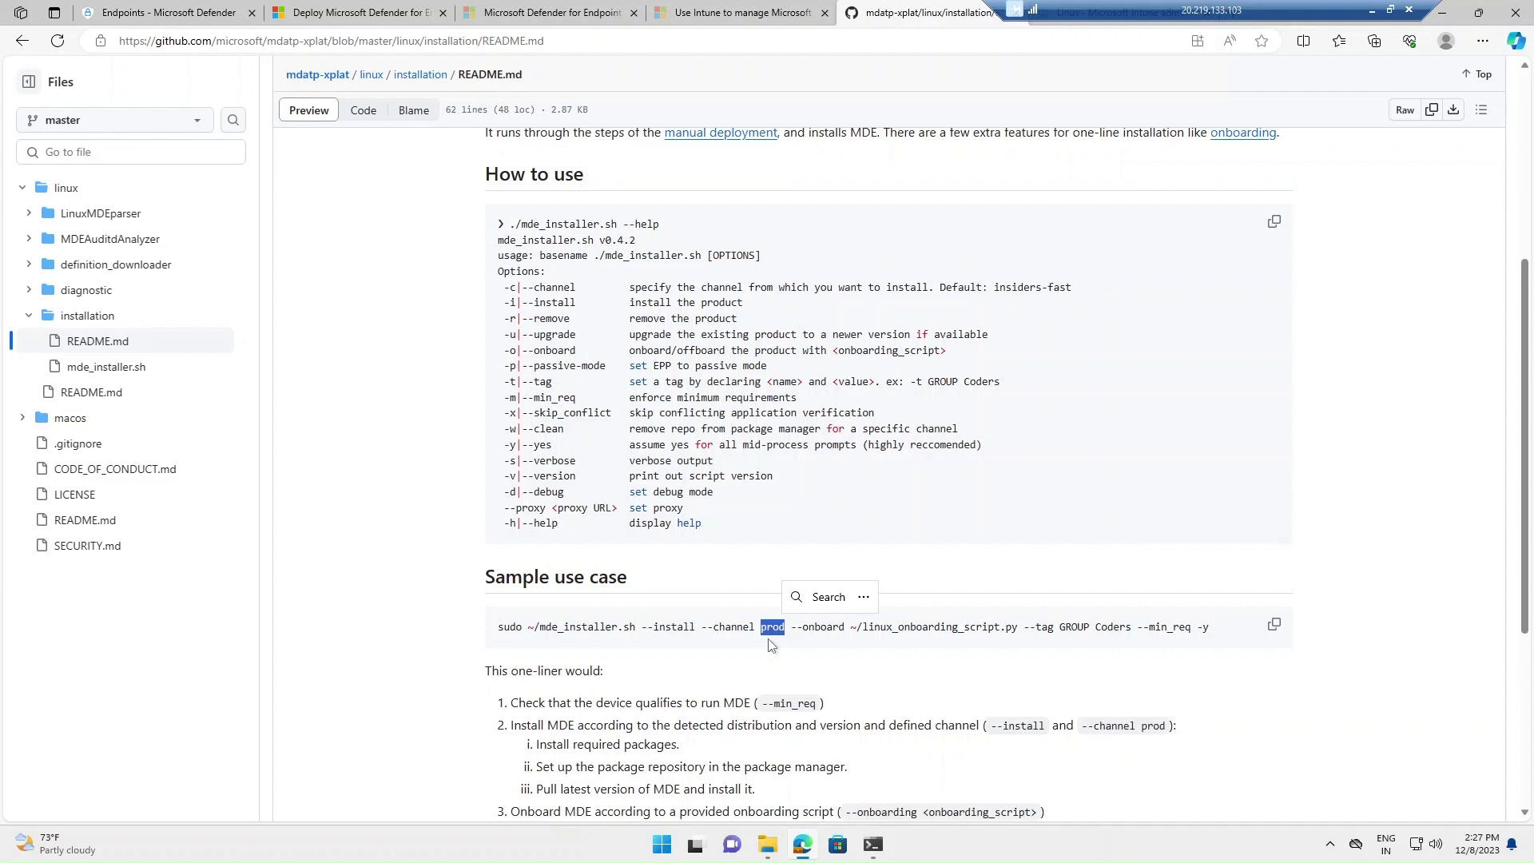
click(757, 640)
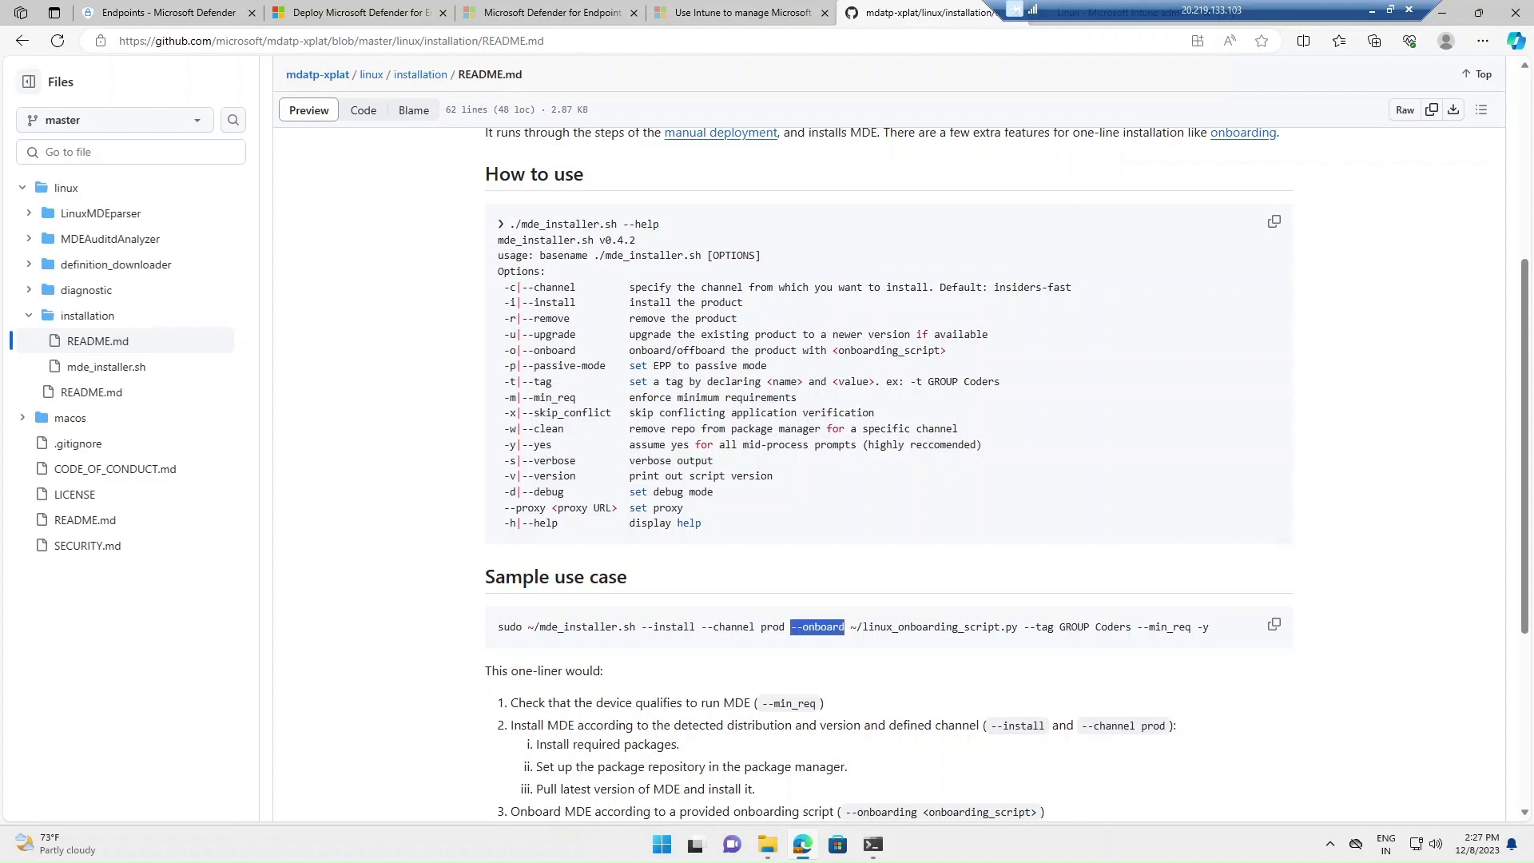
- Examine the onboarding script, --tag GROUP Coders and --min_req arguments of the sample command, and switch back to the terminal
click(867, 639)
drag(850, 628, 1020, 630)
click(971, 647)
drag(1024, 628, 1113, 628)
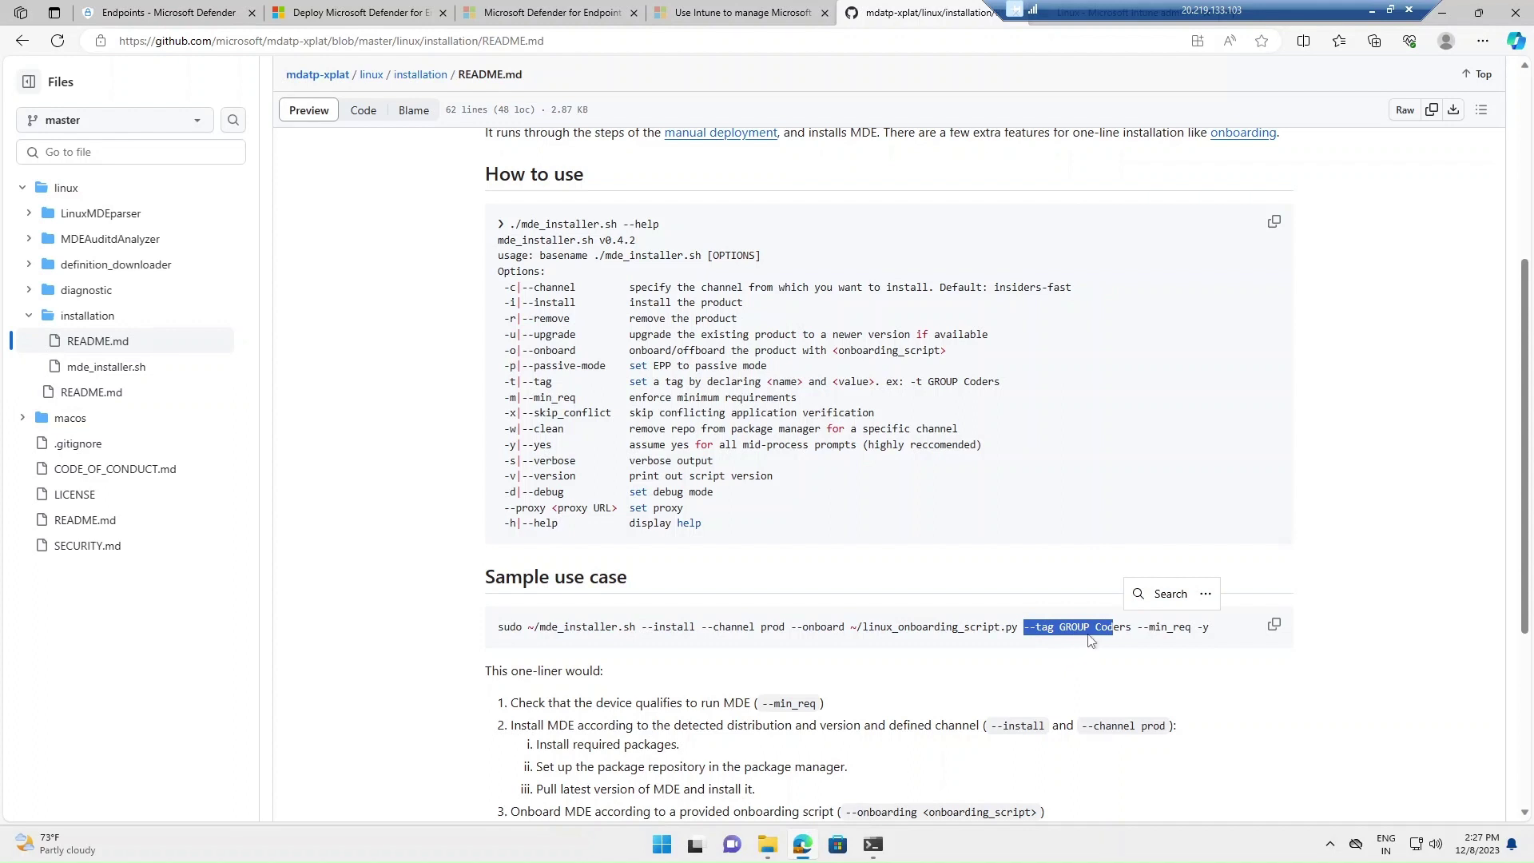
click(1149, 636)
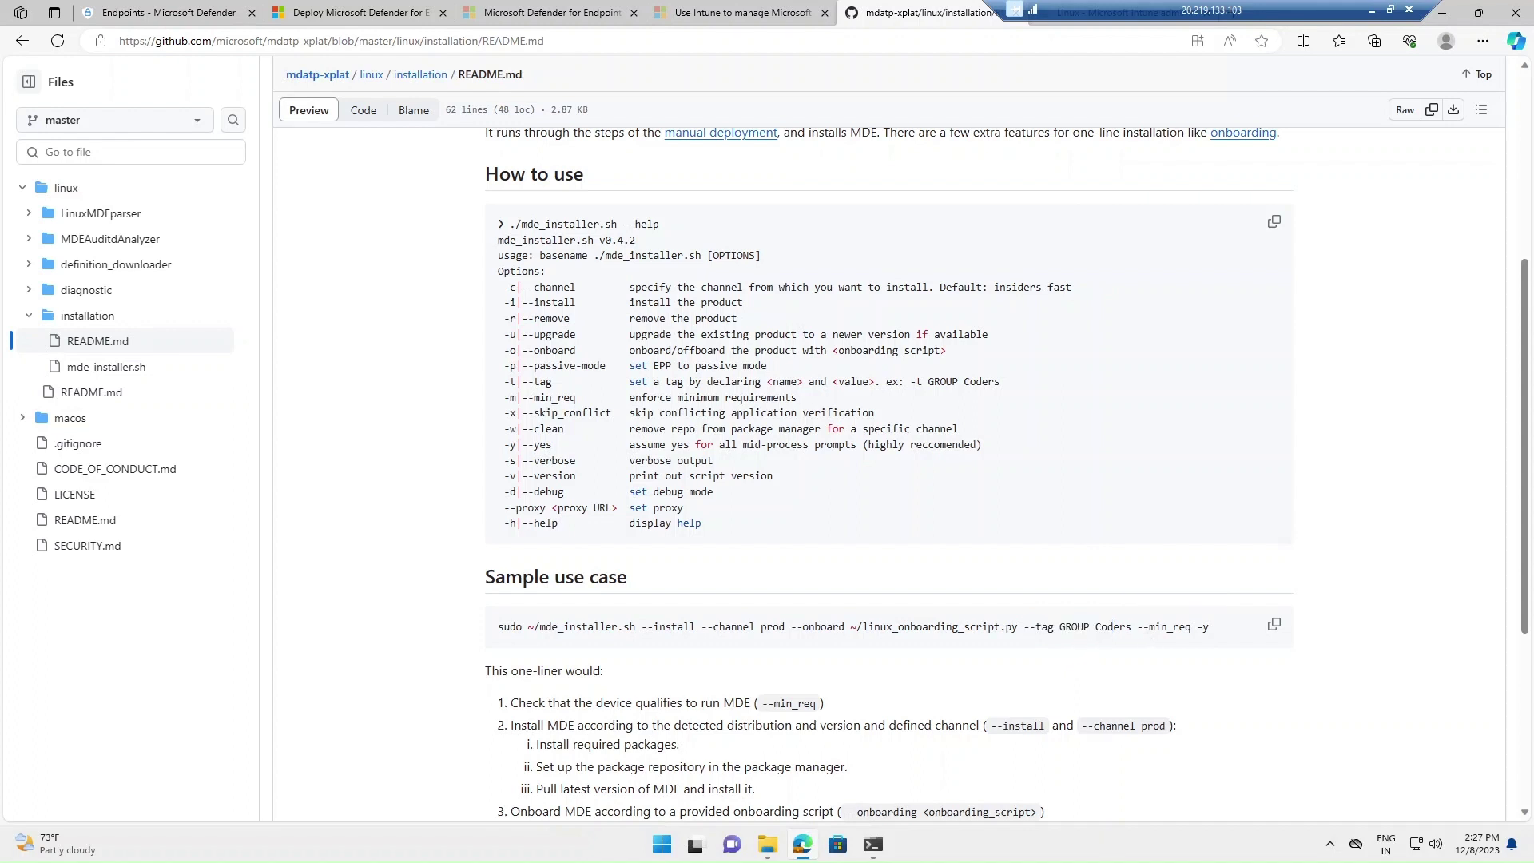
drag(1138, 627, 1191, 628)
click(1197, 641)
click(1183, 649)
click(874, 845)
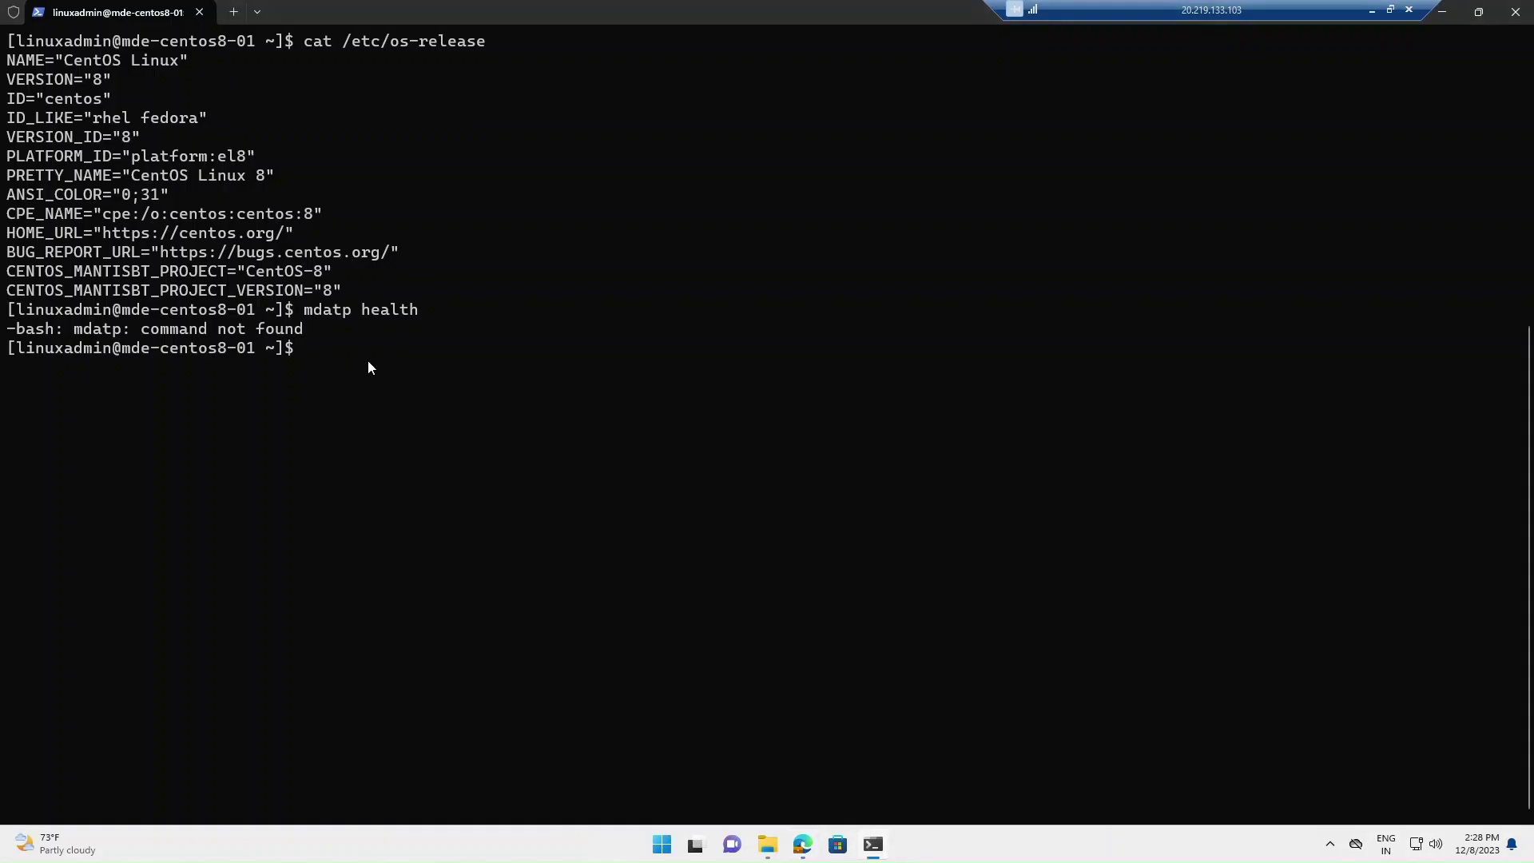
text(sudo bash ~/mde_installer.sh --install --channel insiders-slow --onboard ~/MicrosoftDefenderATPOnboardingLinuxServer.py --min_req -y)
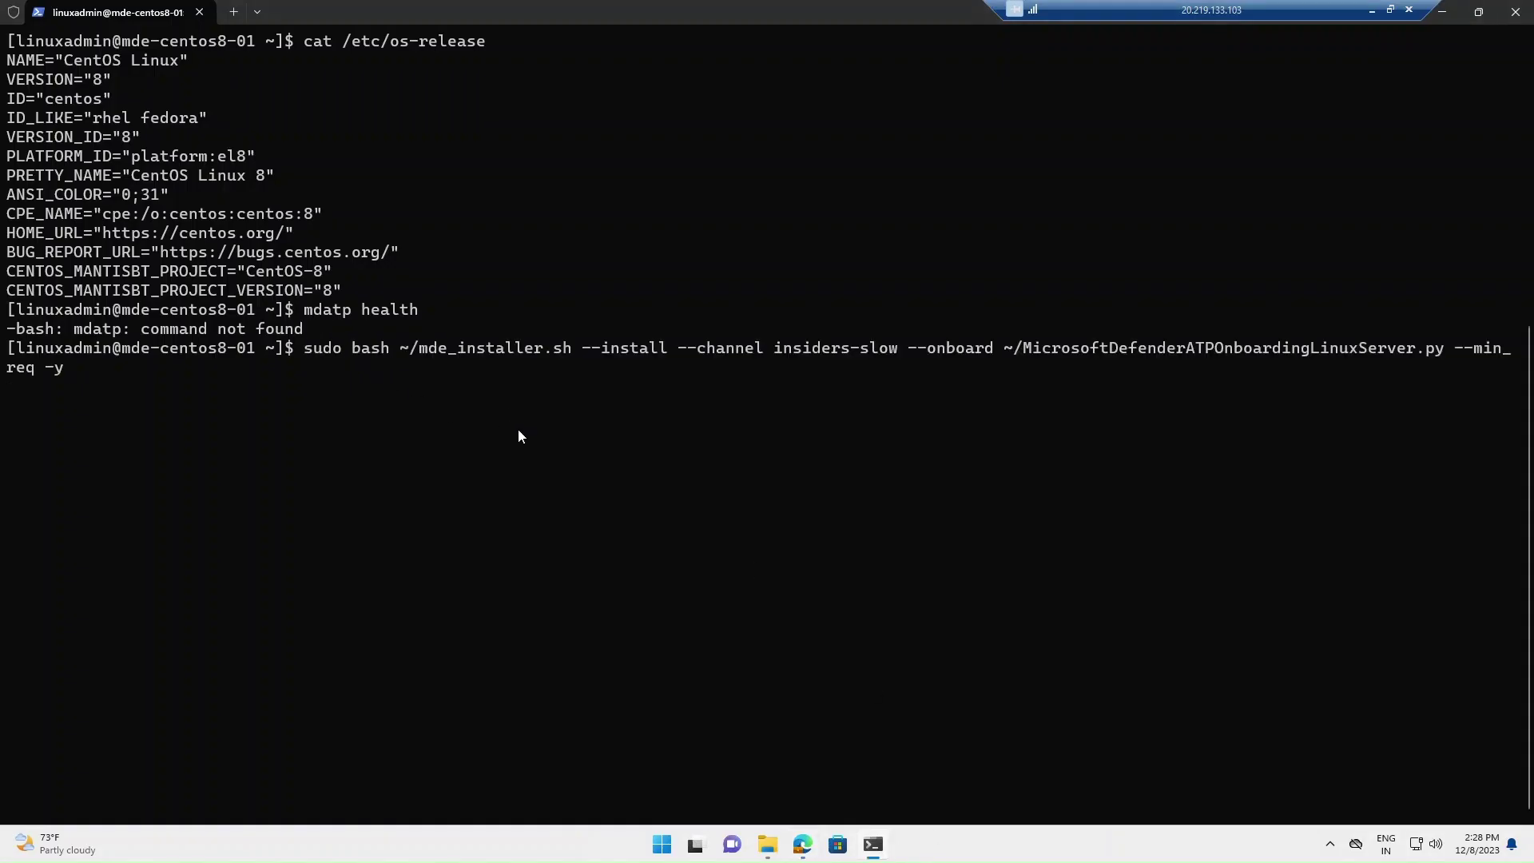
key(BackSpace)
key(BackSpace)
key(BackSpace)
key(BackSpace)
key(BackSpace)
key(BackSpace)
key(BackSpace)
key(BackSpace)
key(BackSpace)
key(BackSpace)
key(BackSpace)
key(BackSpace)
key(BackSpace)
key(BackSpace)
key(BackSpace)
key(BackSpace)
key(BackSpace)
key(BackSpace)
key(BackSpace)
key(BackSpace)
key(BackSpace)
key(BackSpace)
key(BackSpace)
key(BackSpace)
key(BackSpace)
key(BackSpace)
key(BackSpace)
key(BackSpace)
key(BackSpace)
key(BackSpace)
key(BackSpace)
key(BackSpace)
key(BackSpace)
key(BackSpace)
key(BackSpace)
key(BackSpace)
key(BackSpace)
key(BackSpace)
key(BackSpace)
key(BackSpace)
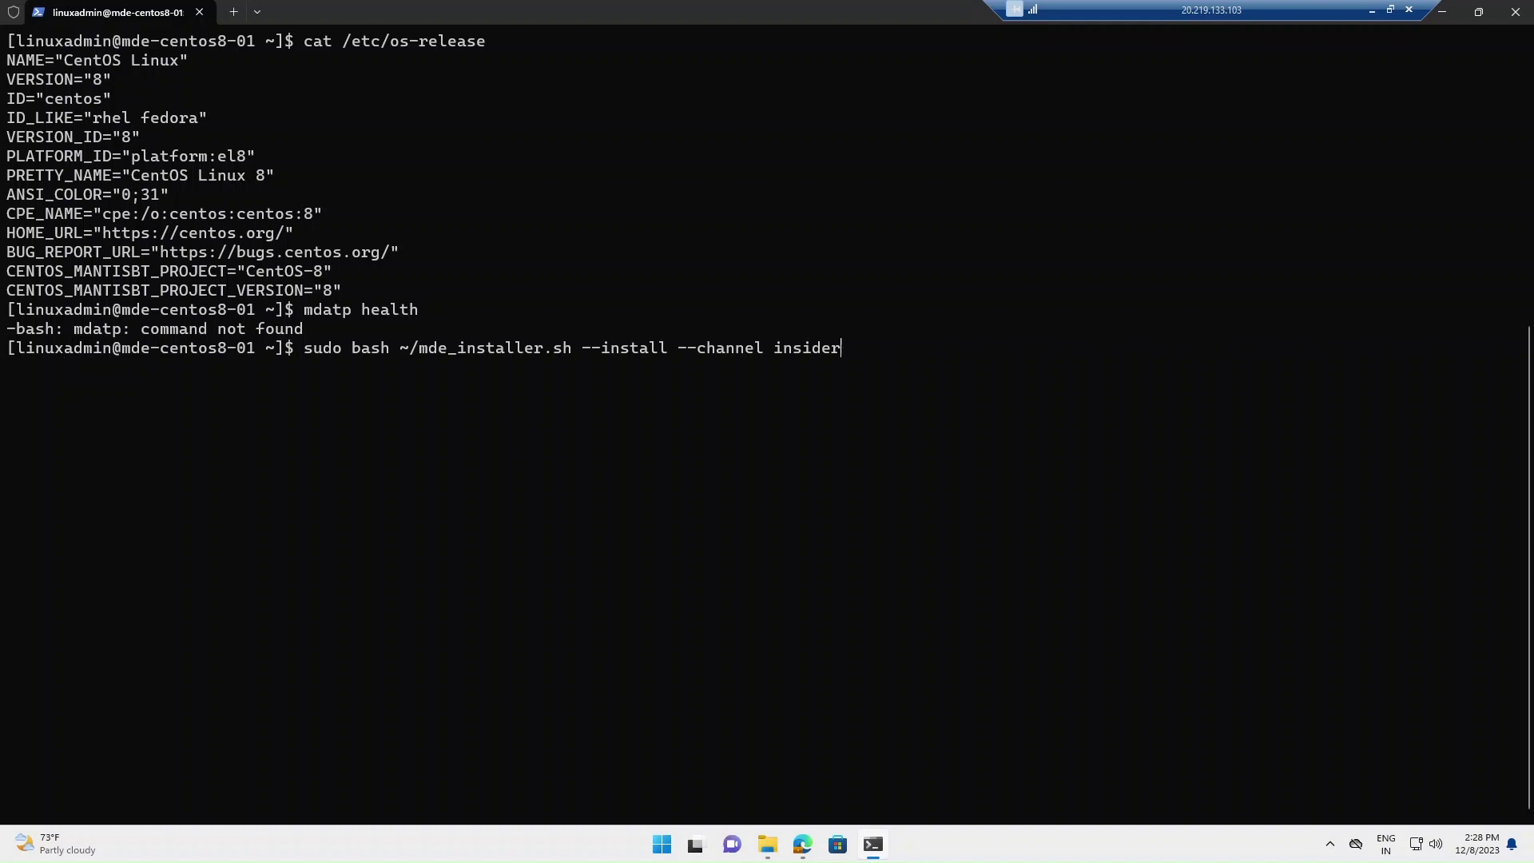
key(BackSpace)
key(BackSpace)
key(BackSpace)
key(BackSpace)
key(BackSpace)
key(BackSpace)
key(BackSpace)
key(BackSpace)
key(BackSpace)
key(BackSpace)
key(BackSpace)
key(BackSpace)
key(BackSpace)
key(BackSpace)
key(BackSpace)
key(BackSpace)
key(BackSpace)
key(BackSpace)
key(BackSpace)
key(BackSpace)
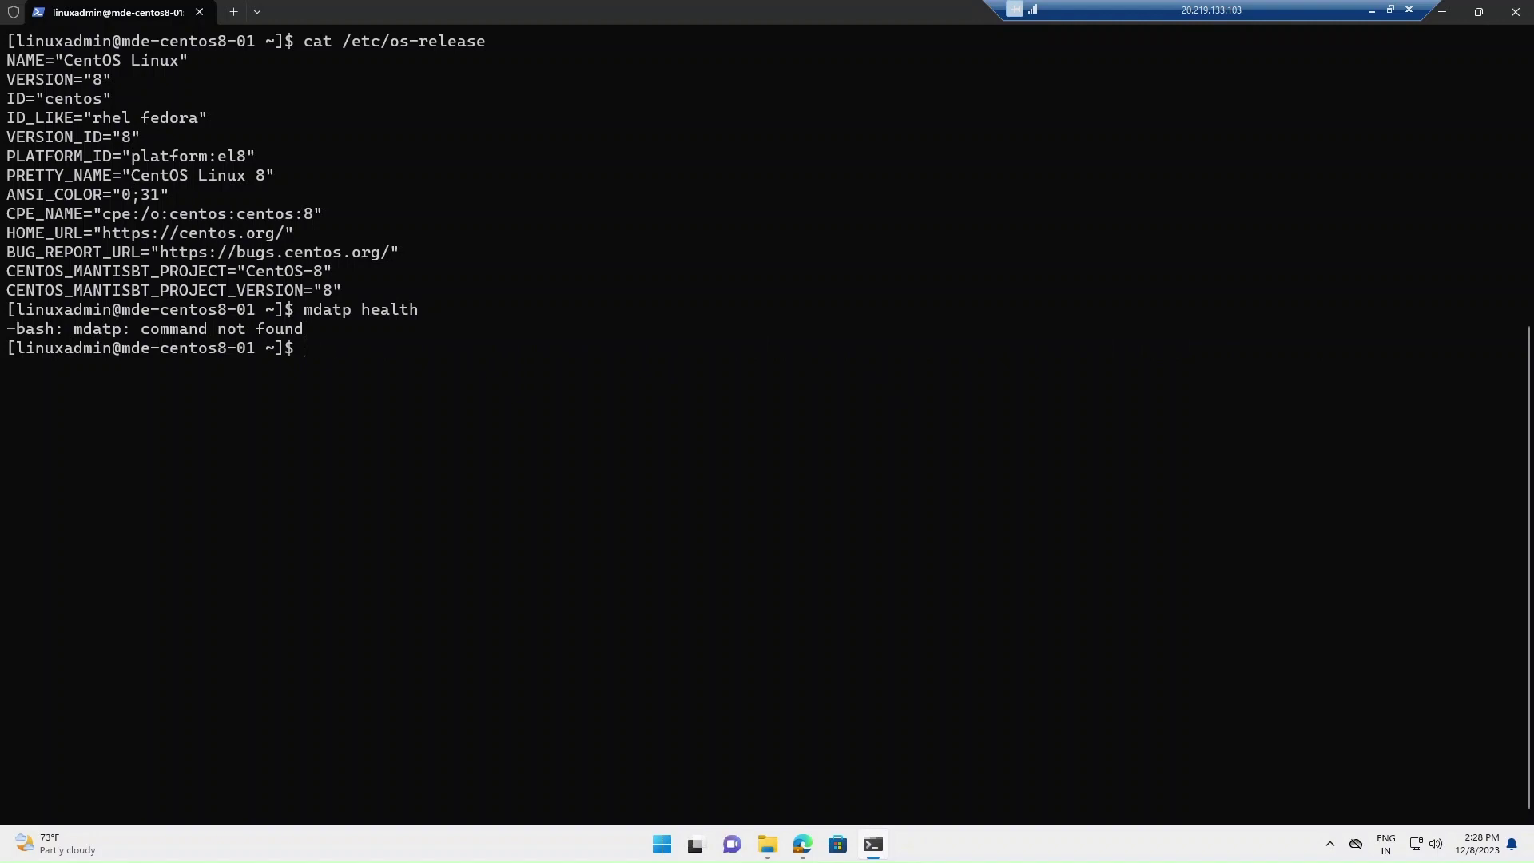
- List the home directory with ls and look over the installer script, onboarding script and onboarding package file names
text(ls)
key(Return)
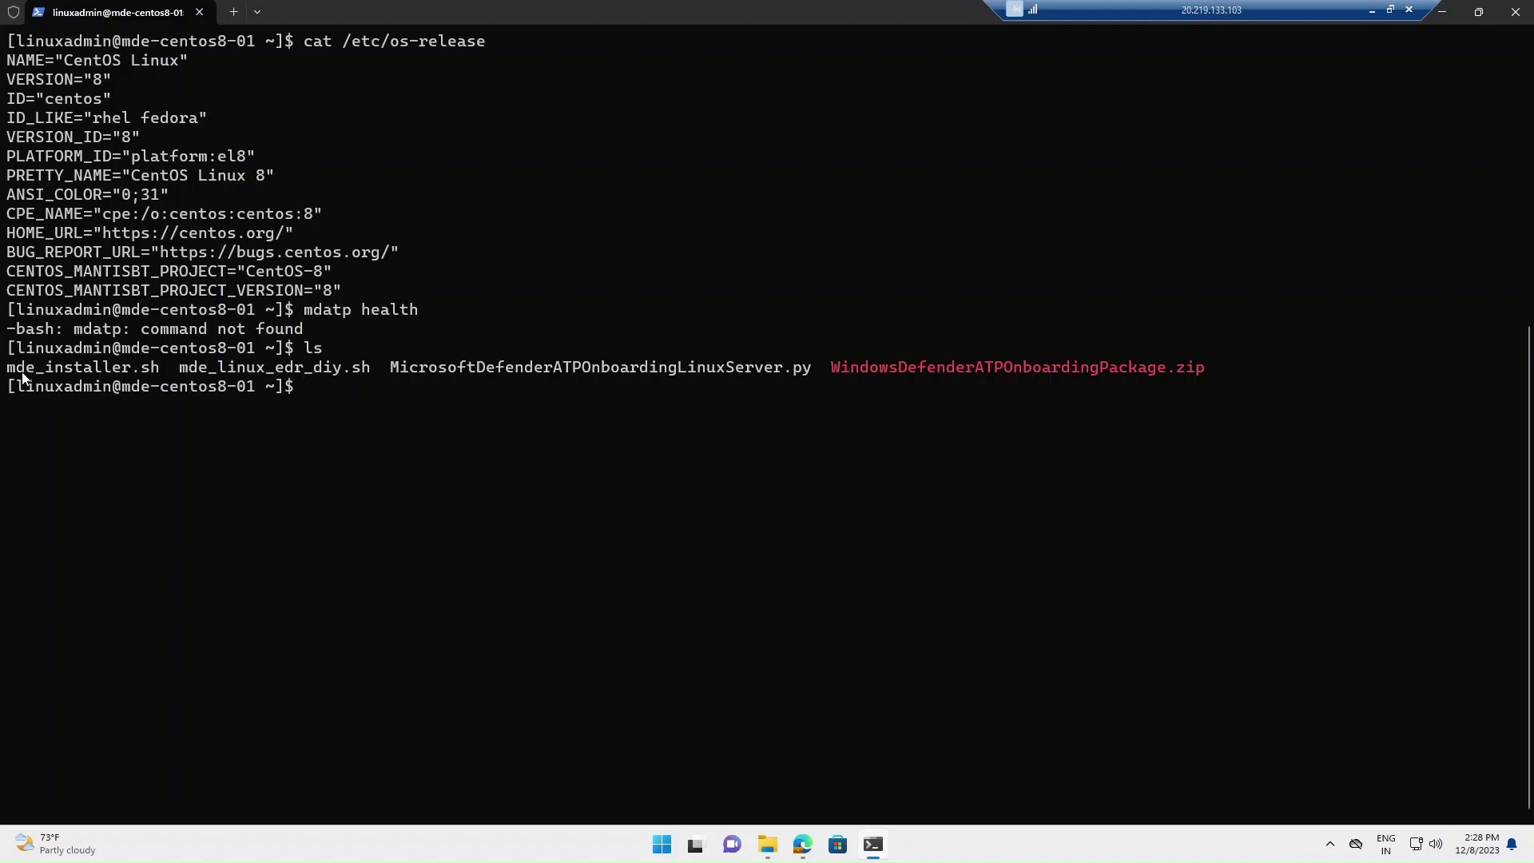
drag(7, 368, 155, 375)
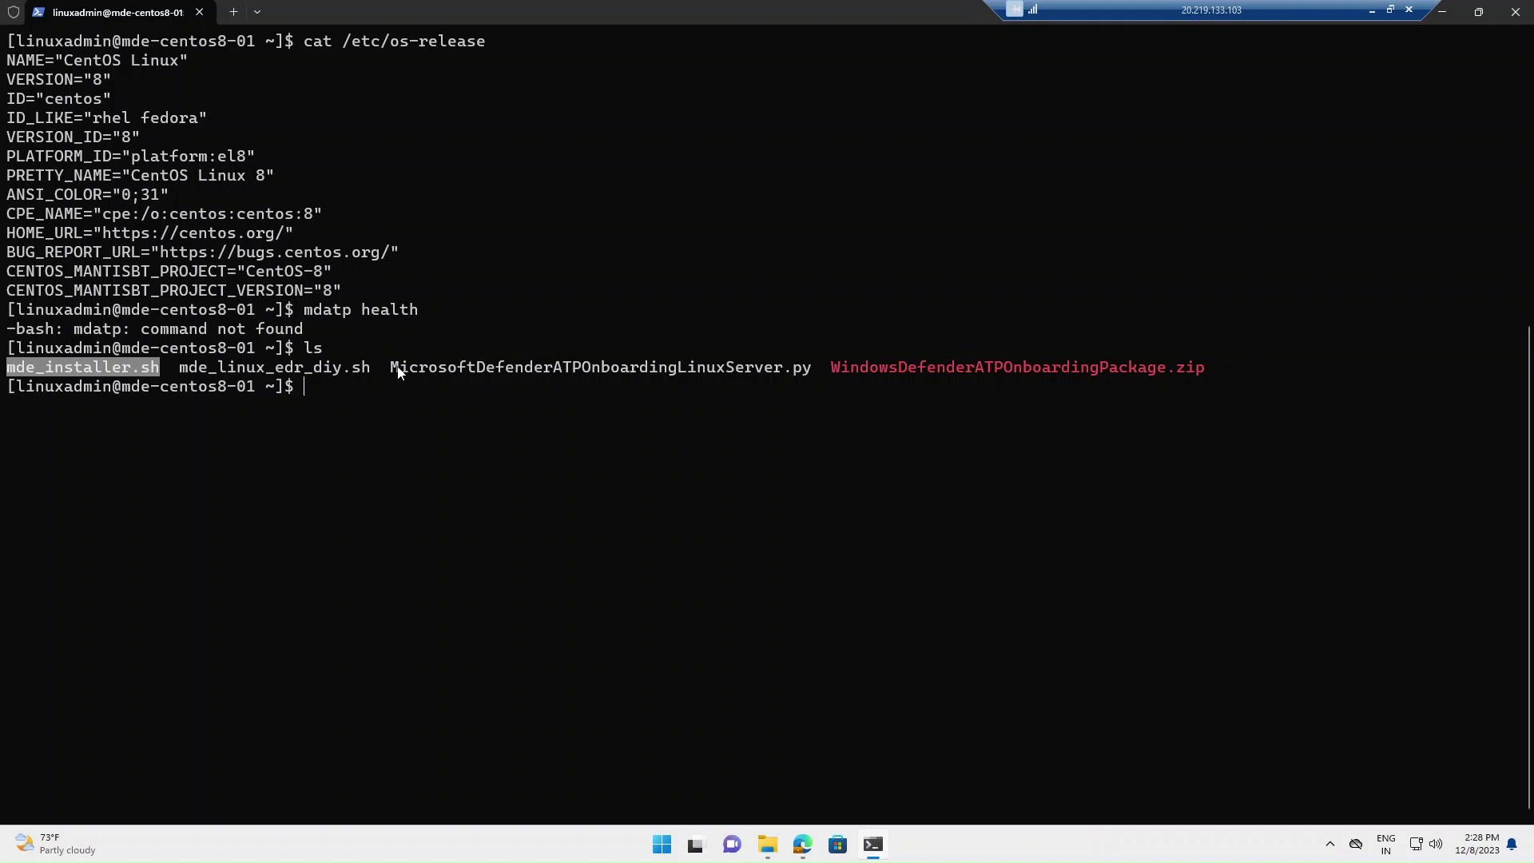
drag(392, 369, 812, 372)
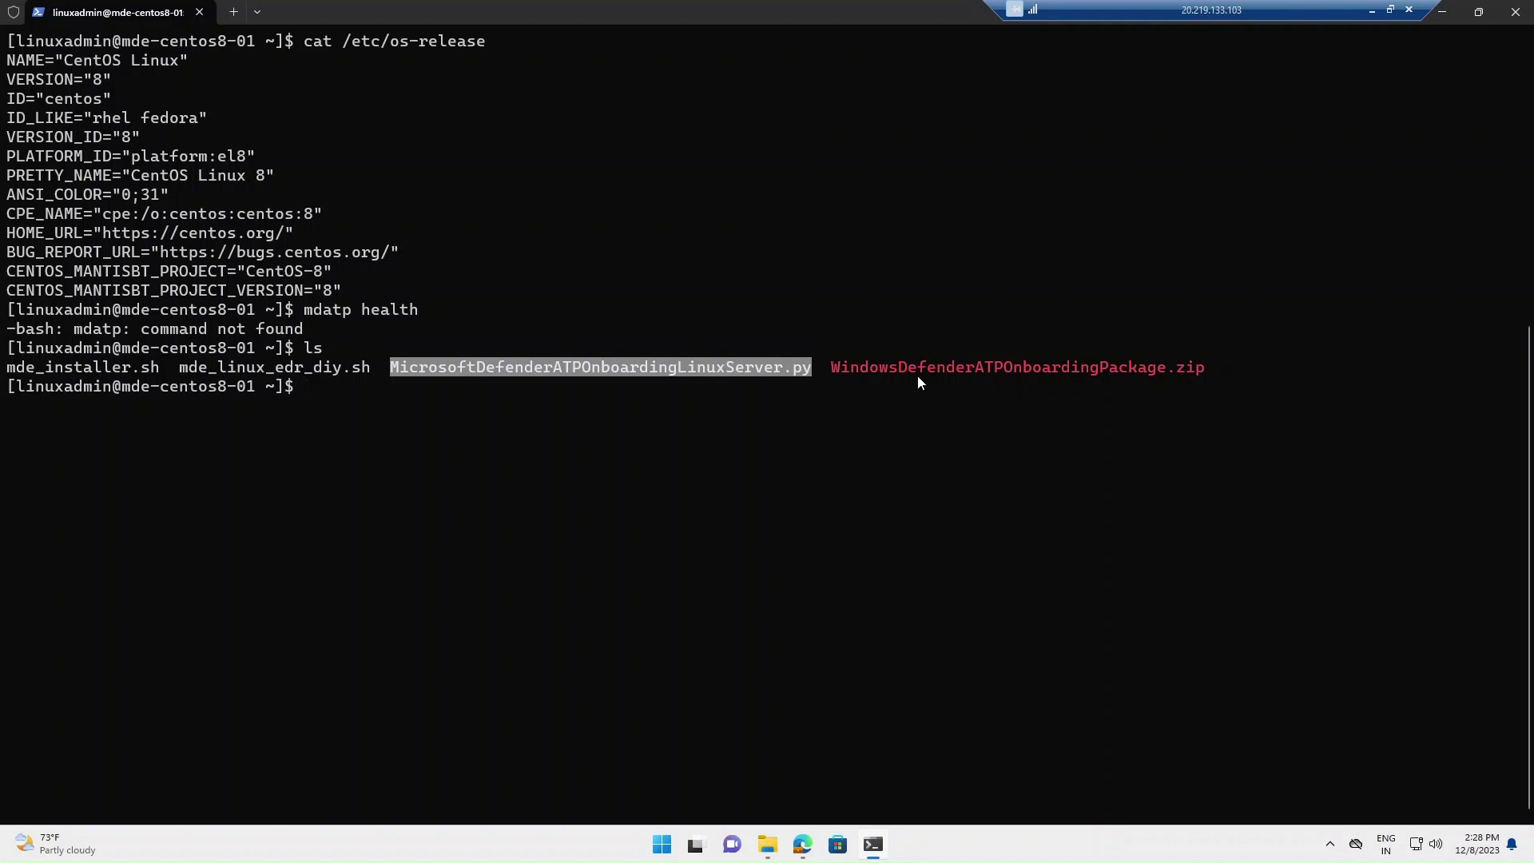
drag(832, 370, 1207, 369)
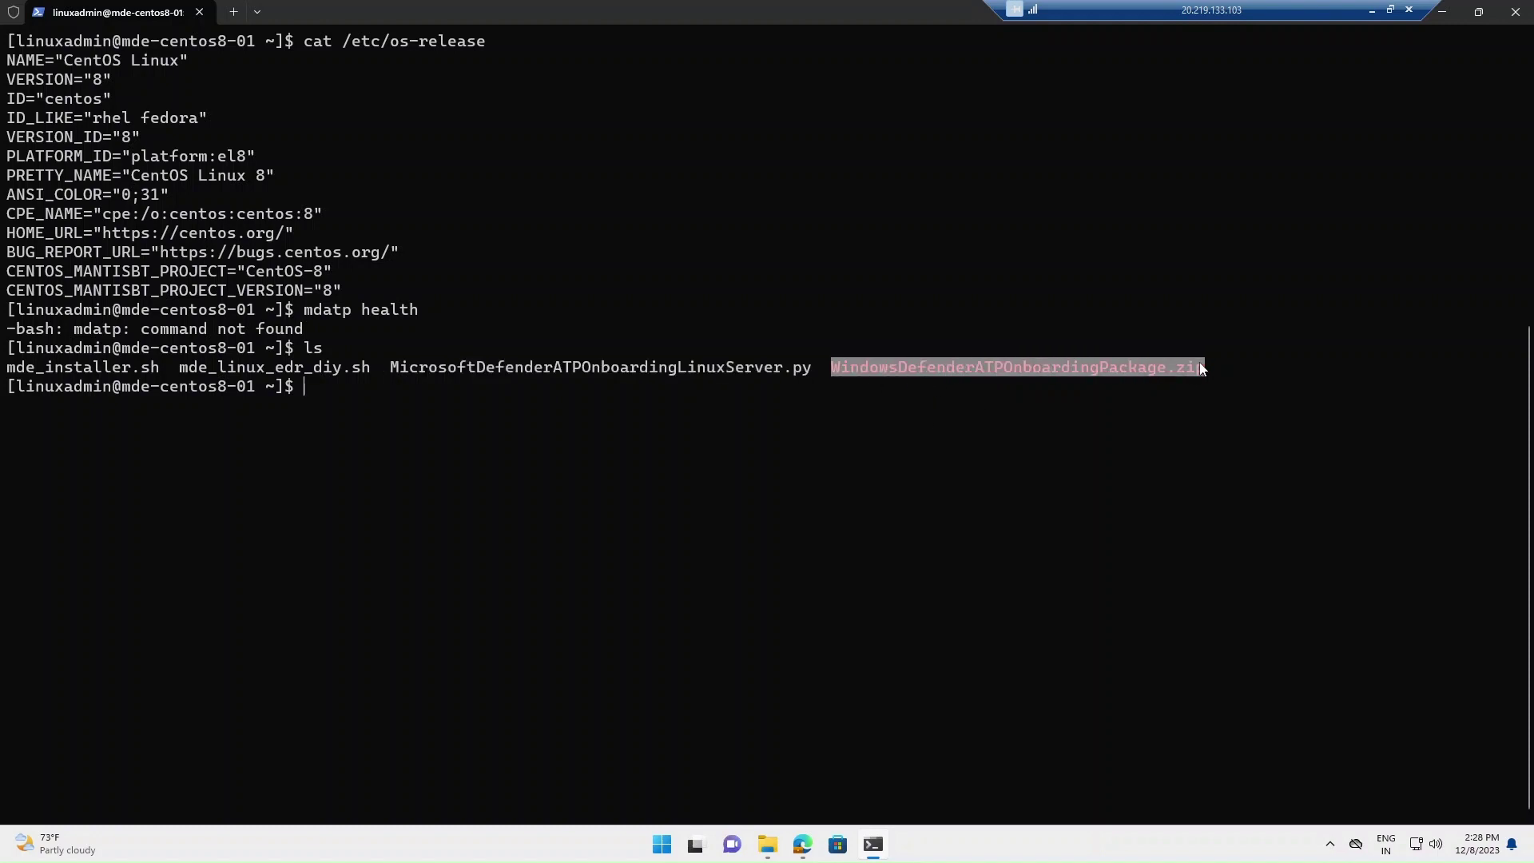
drag(392, 370, 809, 375)
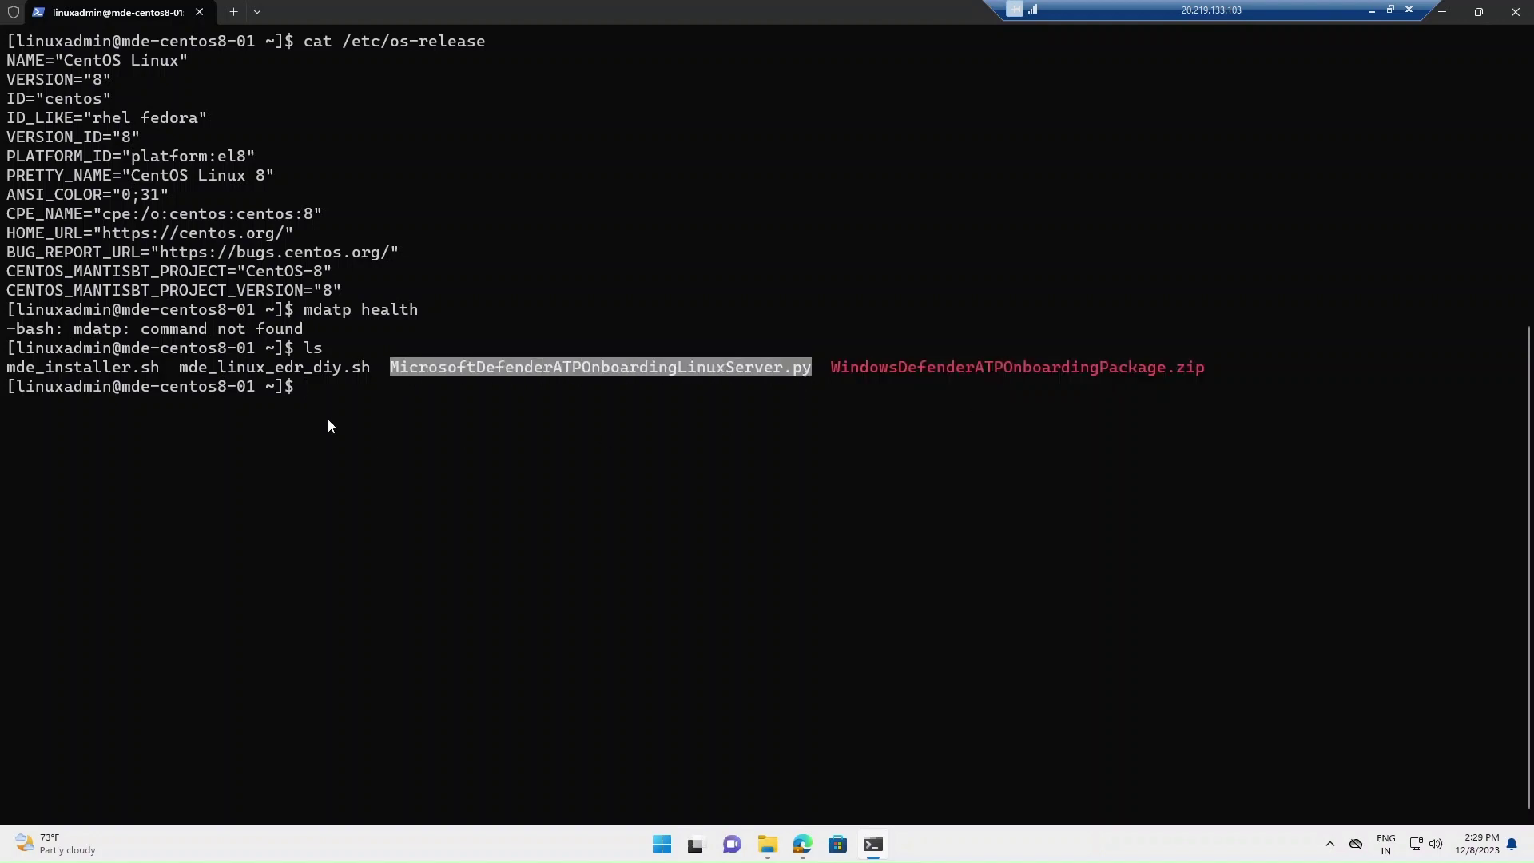
- Run sudo bash ~/mde_installer.sh --install --channel insiders-slow --onboard ~/MicrosoftDefenderATPOnboardingLinuxServer.py --min_req -y
right_click(329, 393)
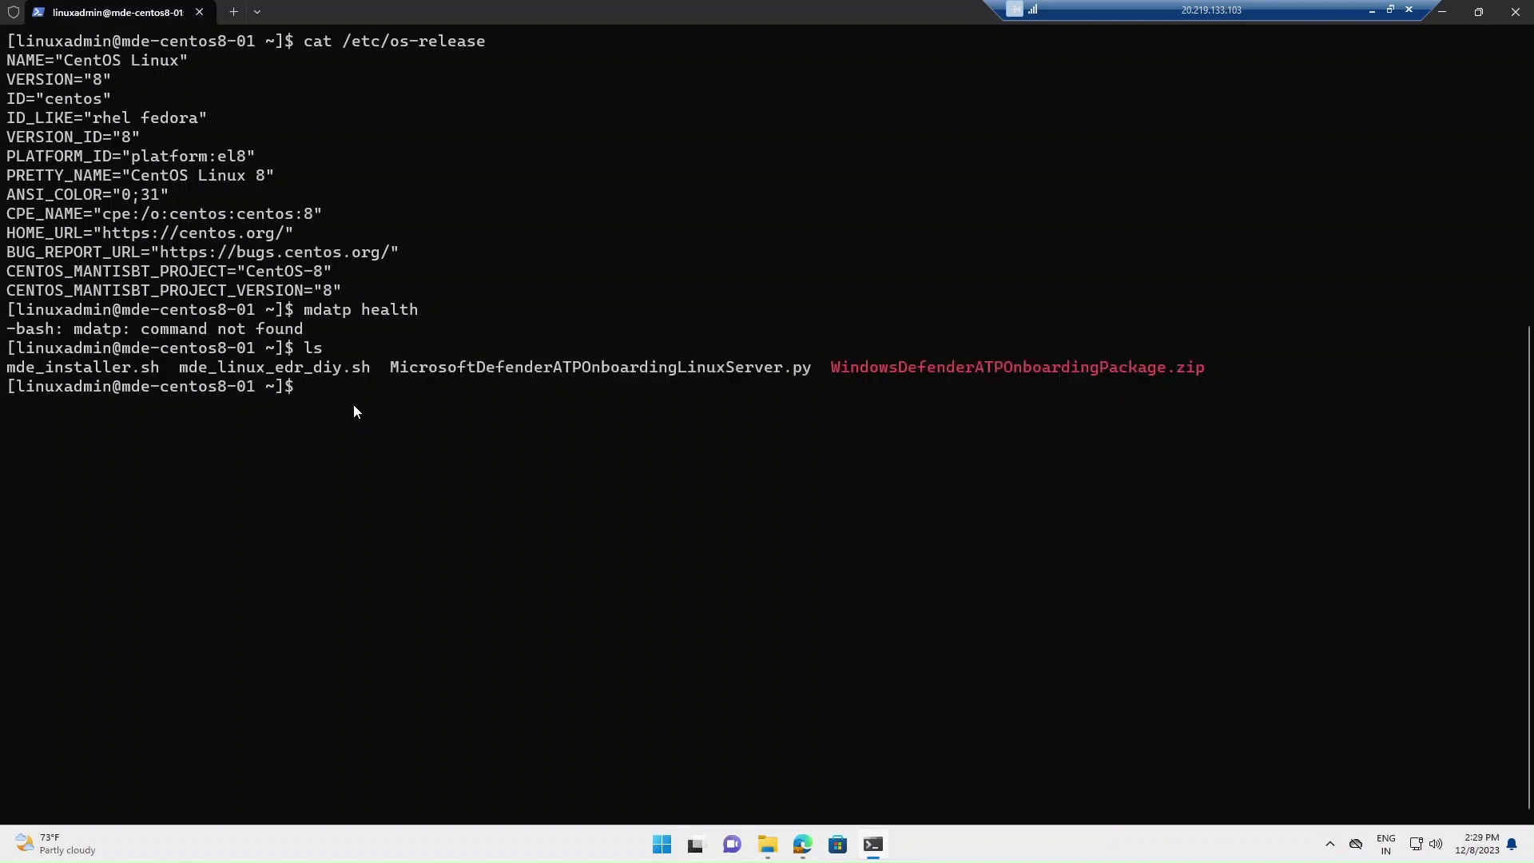
right_click(358, 403)
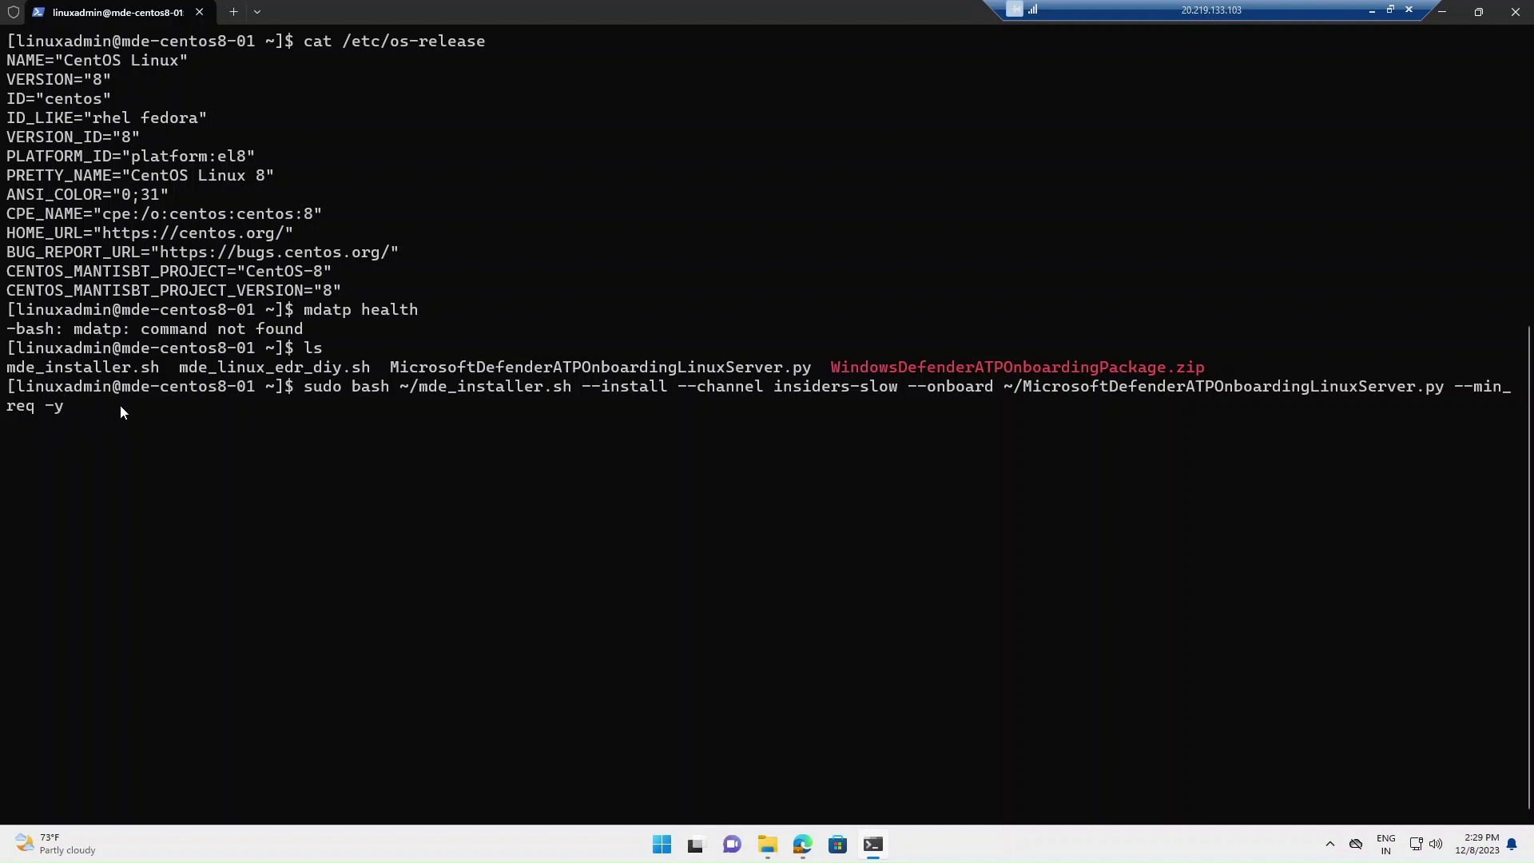
key(Return)
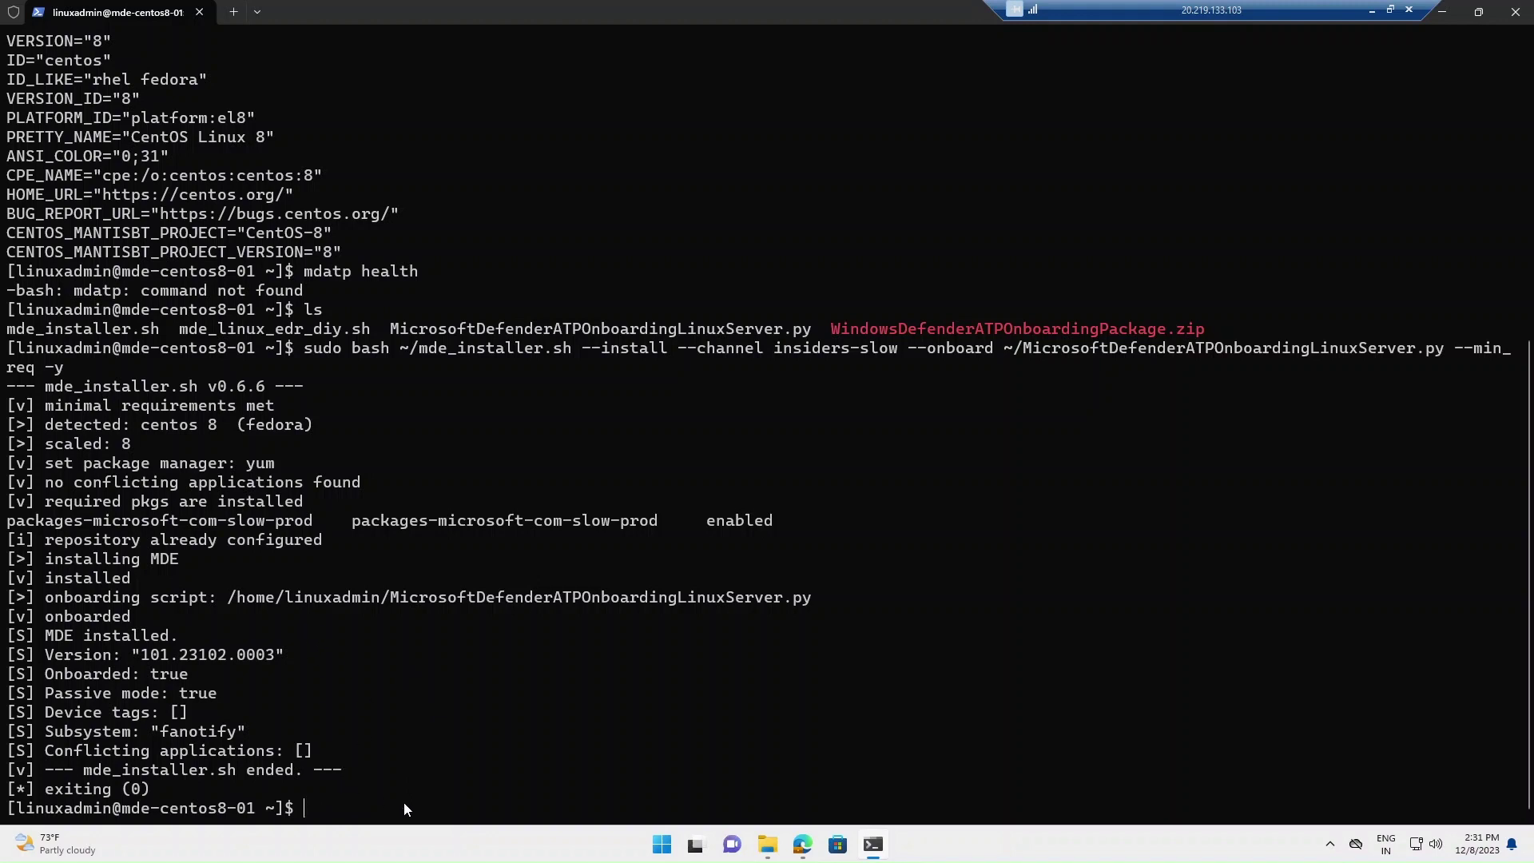
- Rerun mdatp health and review the installer output and the Defender health report
key(Up)
key(Up)
key(Up)
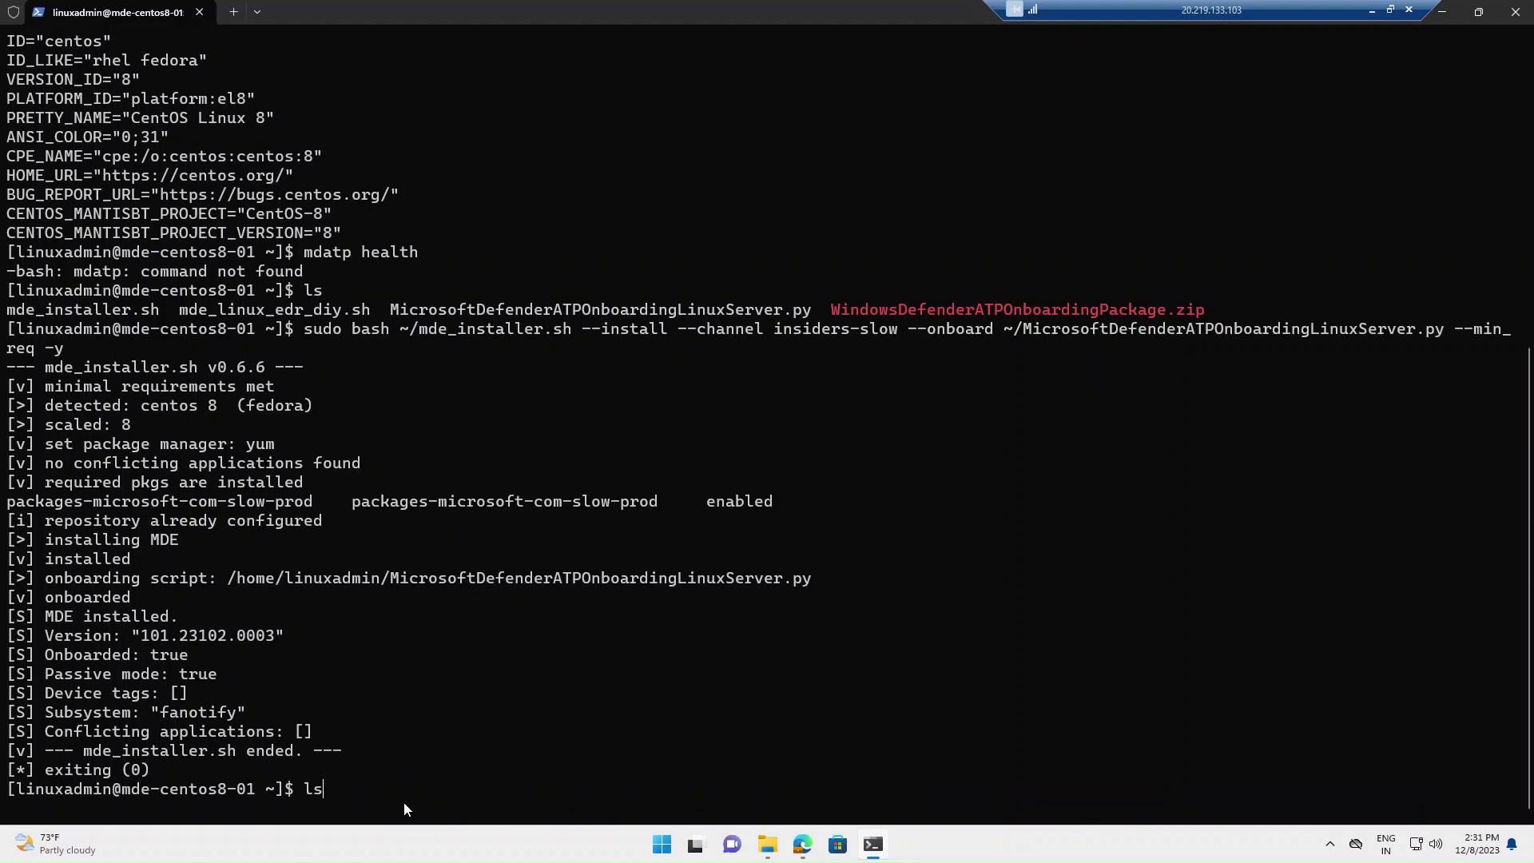
key(Return)
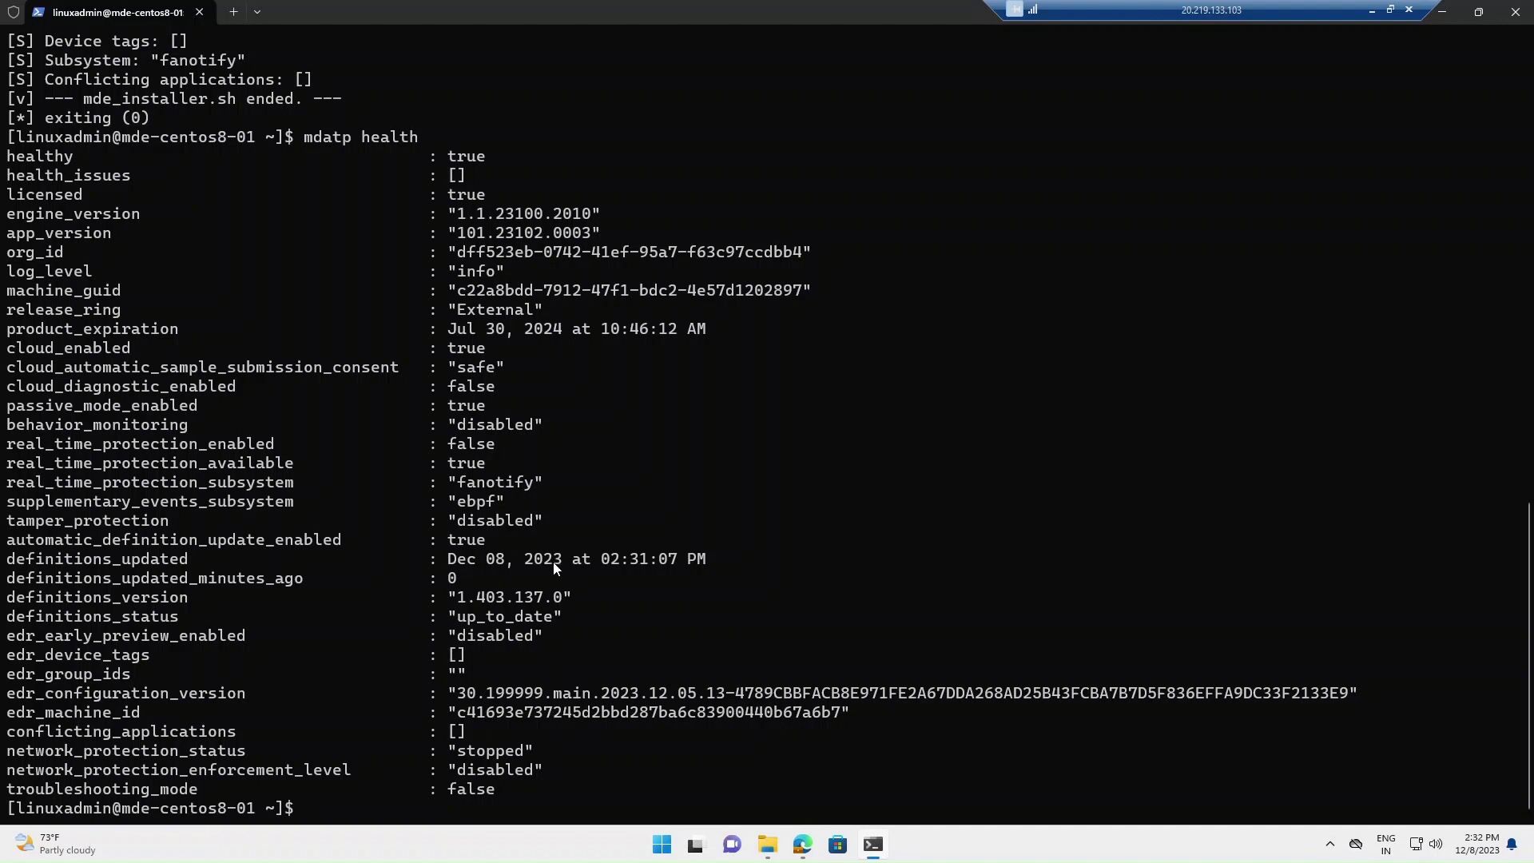
scroll(361, 547, up, 4)
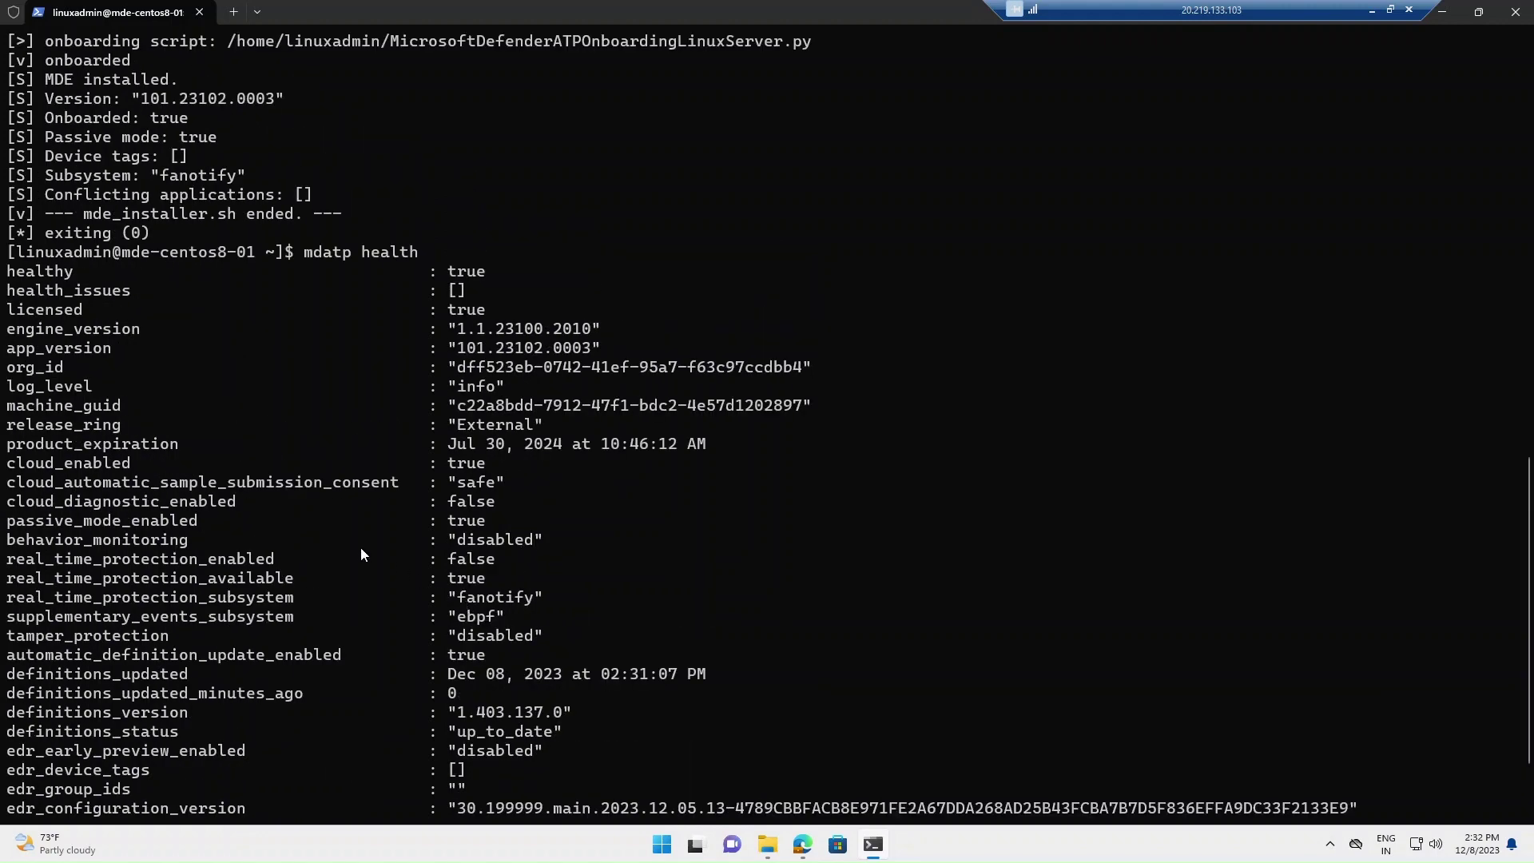
scroll(346, 537, up, 2)
scroll(261, 392, up, 2)
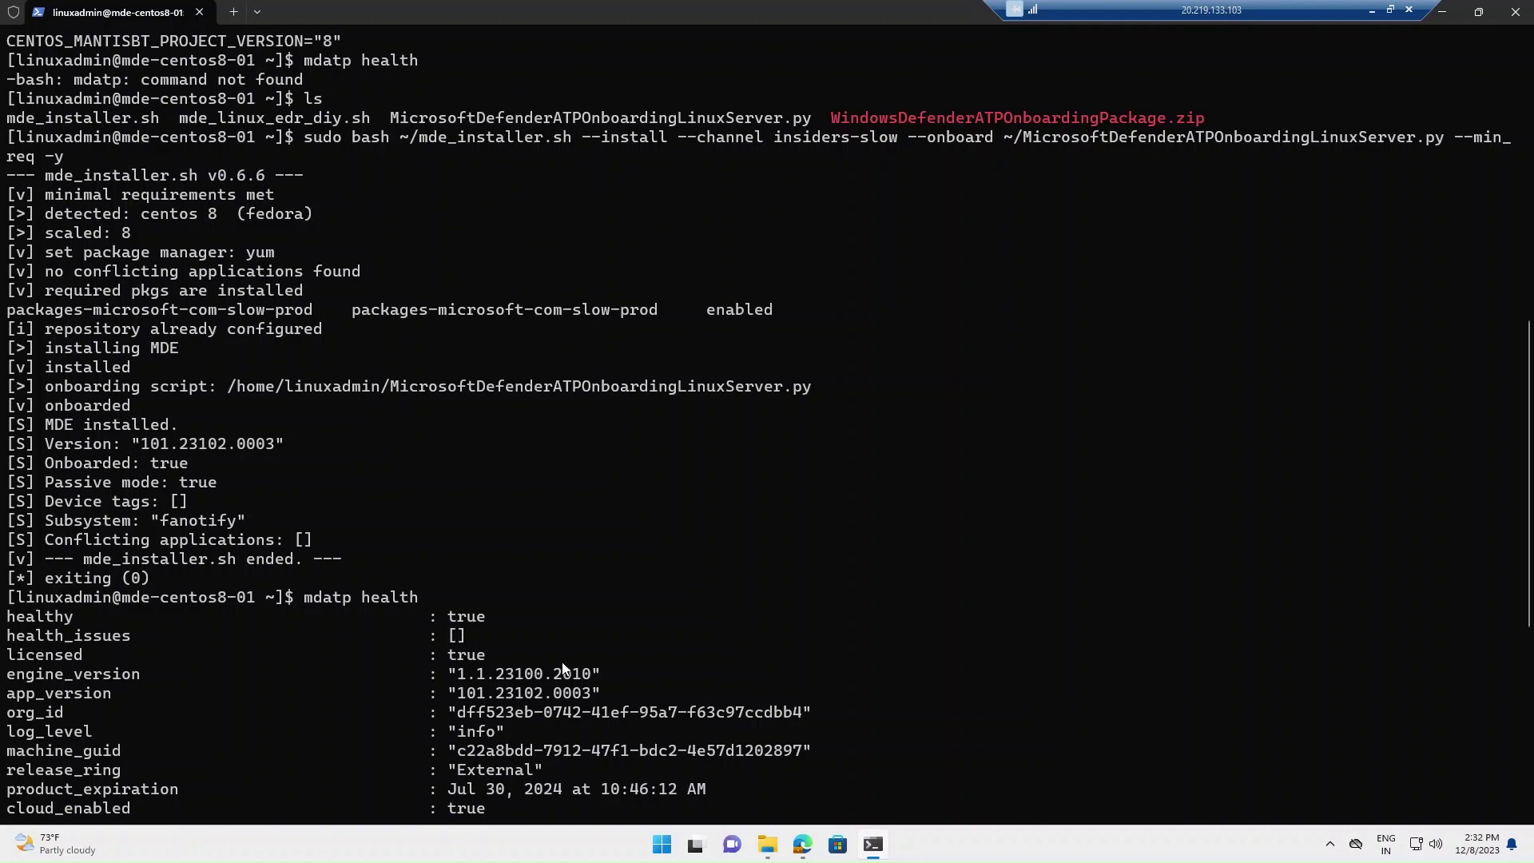
scroll(560, 675, down, 2)
scroll(550, 679, down, 2)
scroll(542, 676, down, 4)
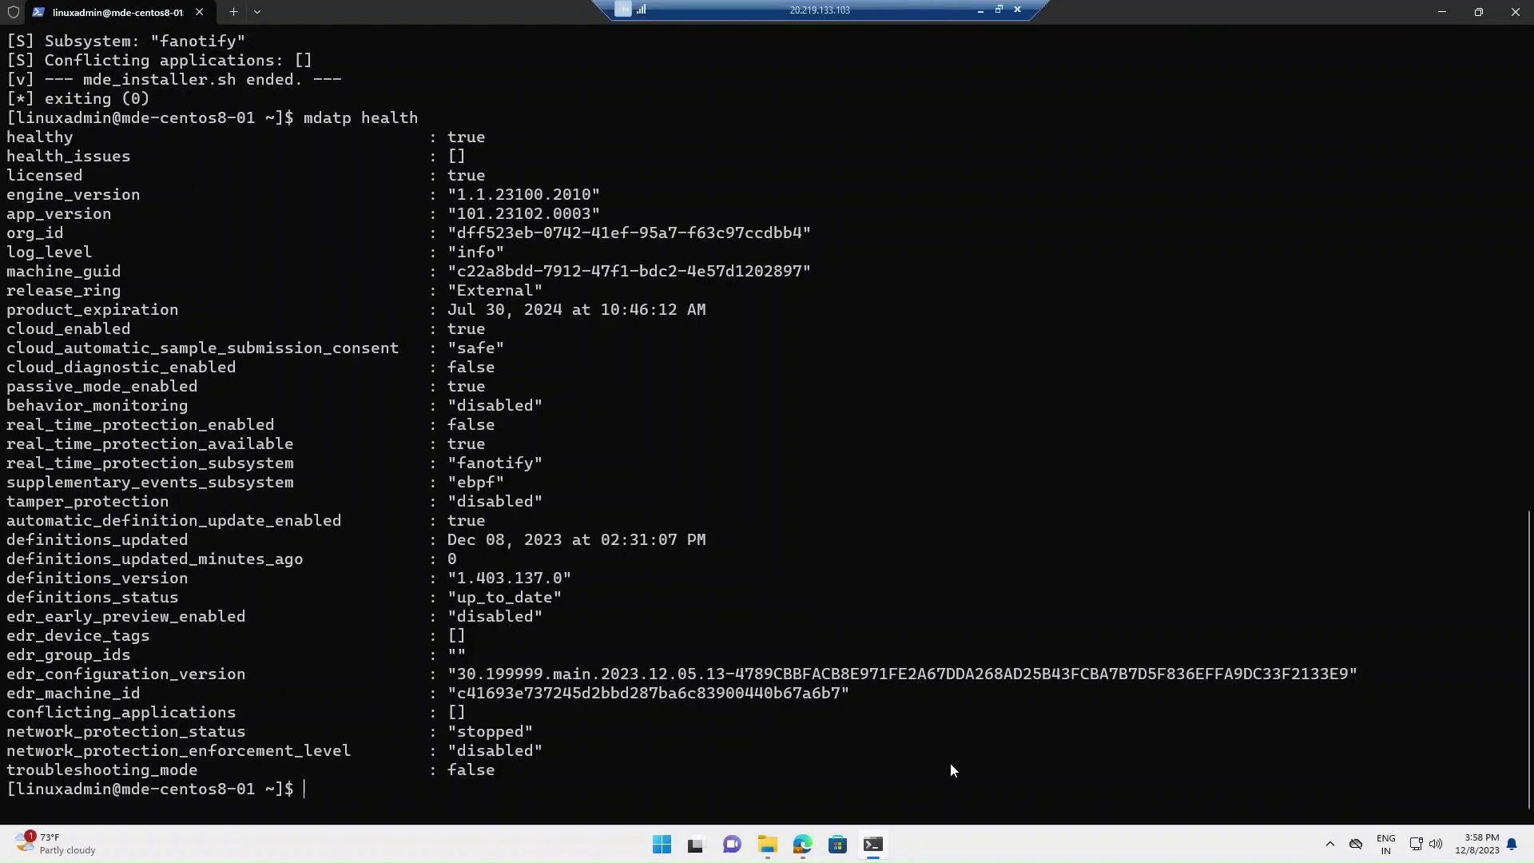
- Switch to the Microsoft Defender portal, open the mde-centos8-01 device page and check its Managed by and MDE Enrollment status values
click(802, 854)
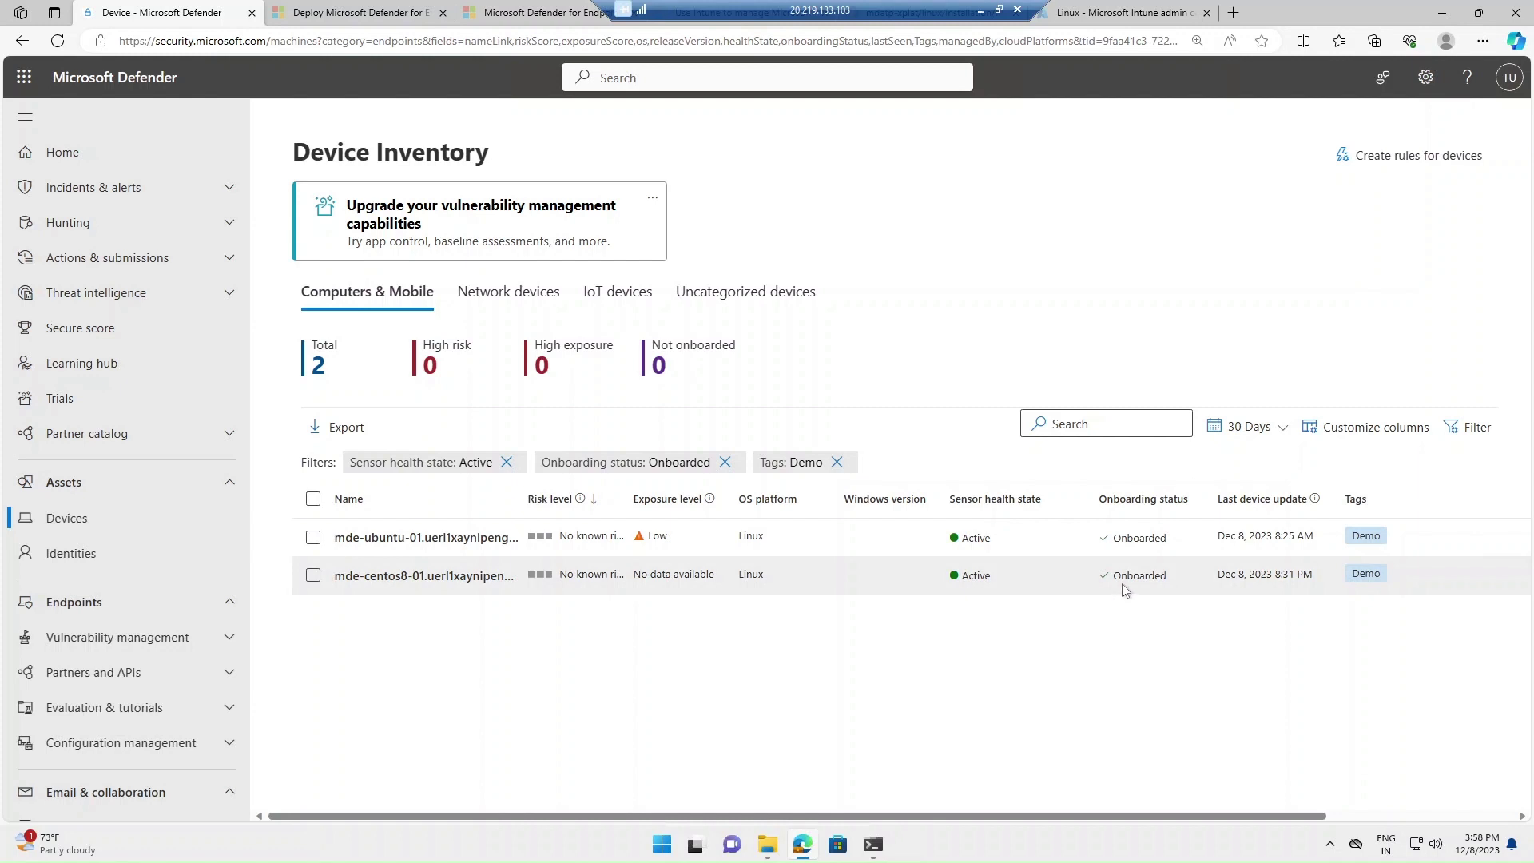
click(372, 580)
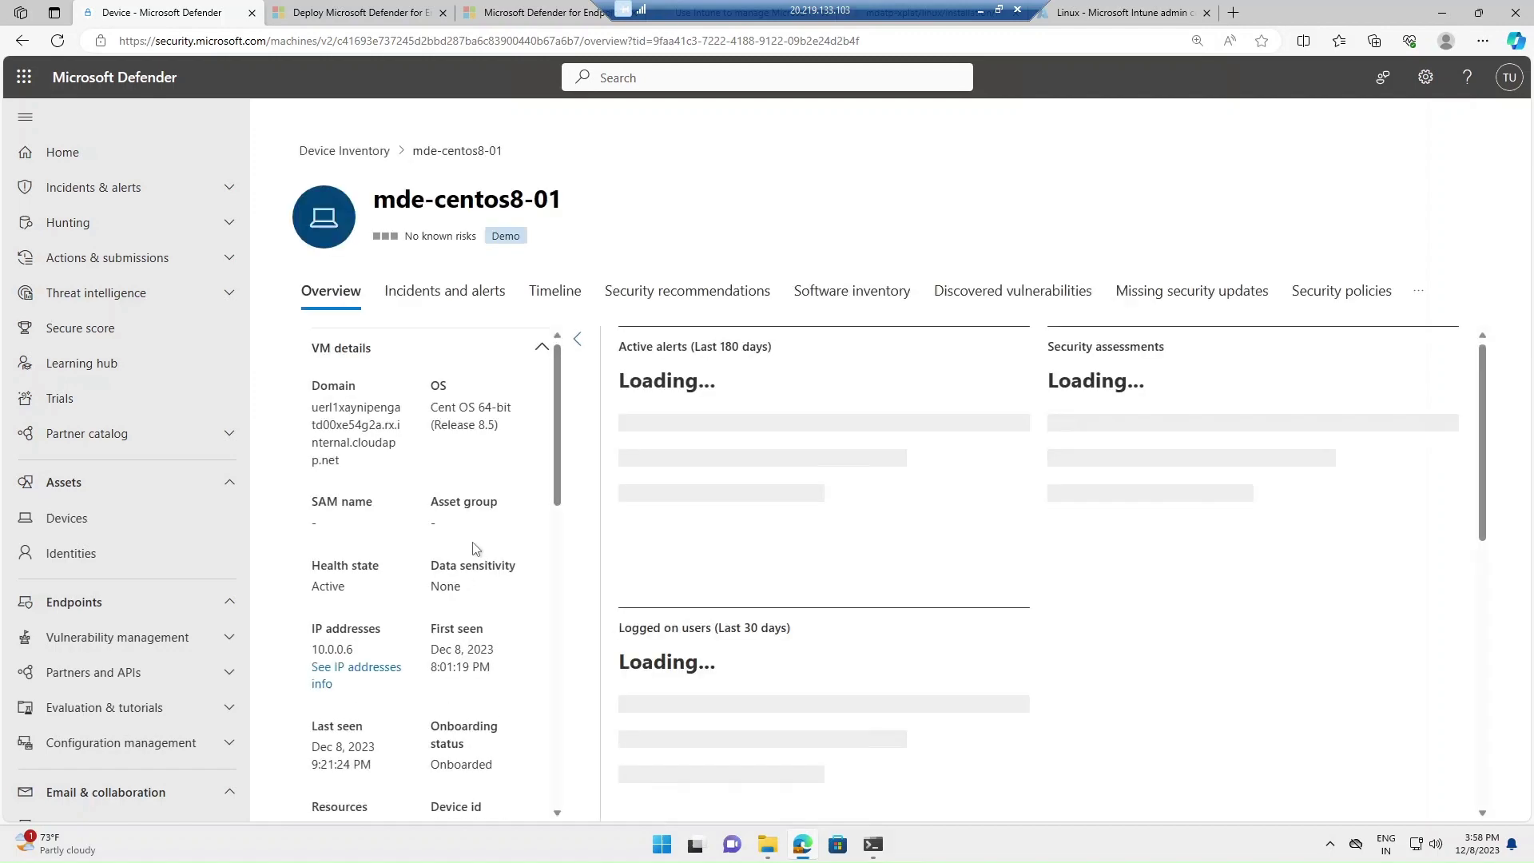
scroll(431, 551, down, 5)
scroll(402, 577, down, 8)
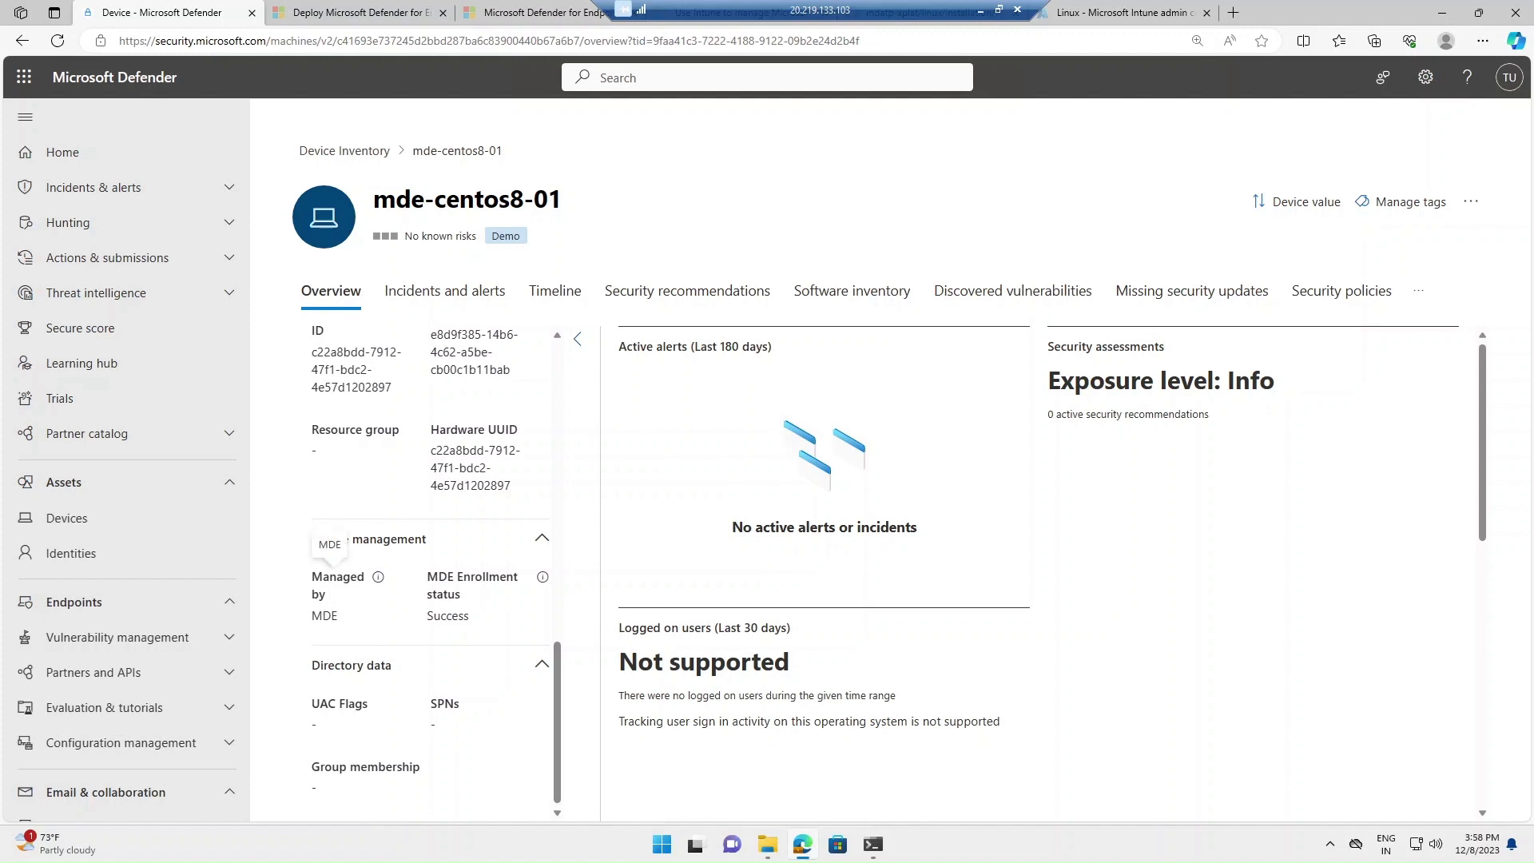
double_click(324, 615)
click(475, 623)
double_click(448, 616)
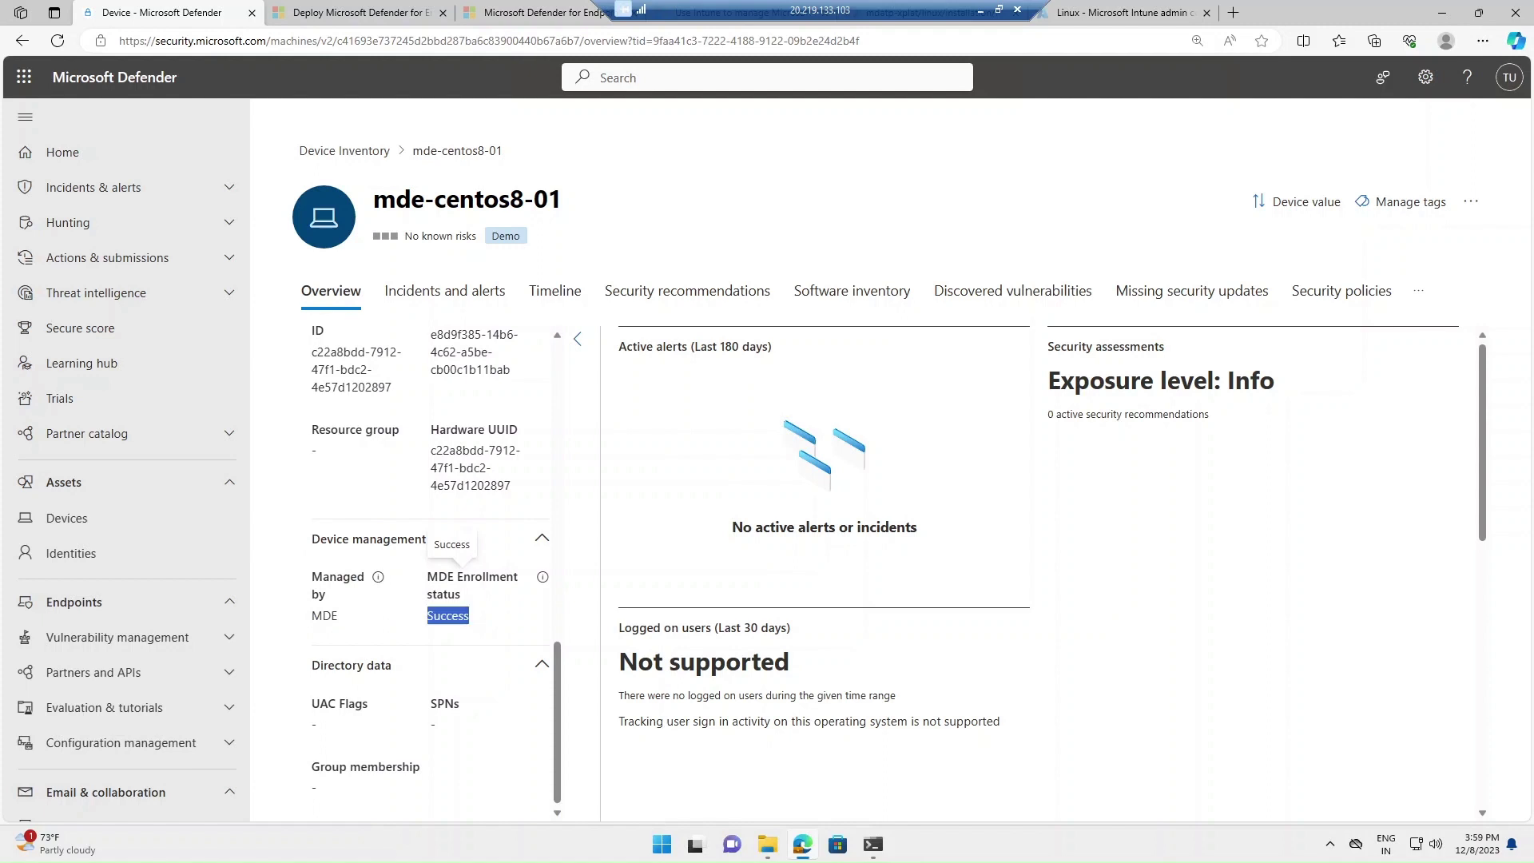
click(421, 637)
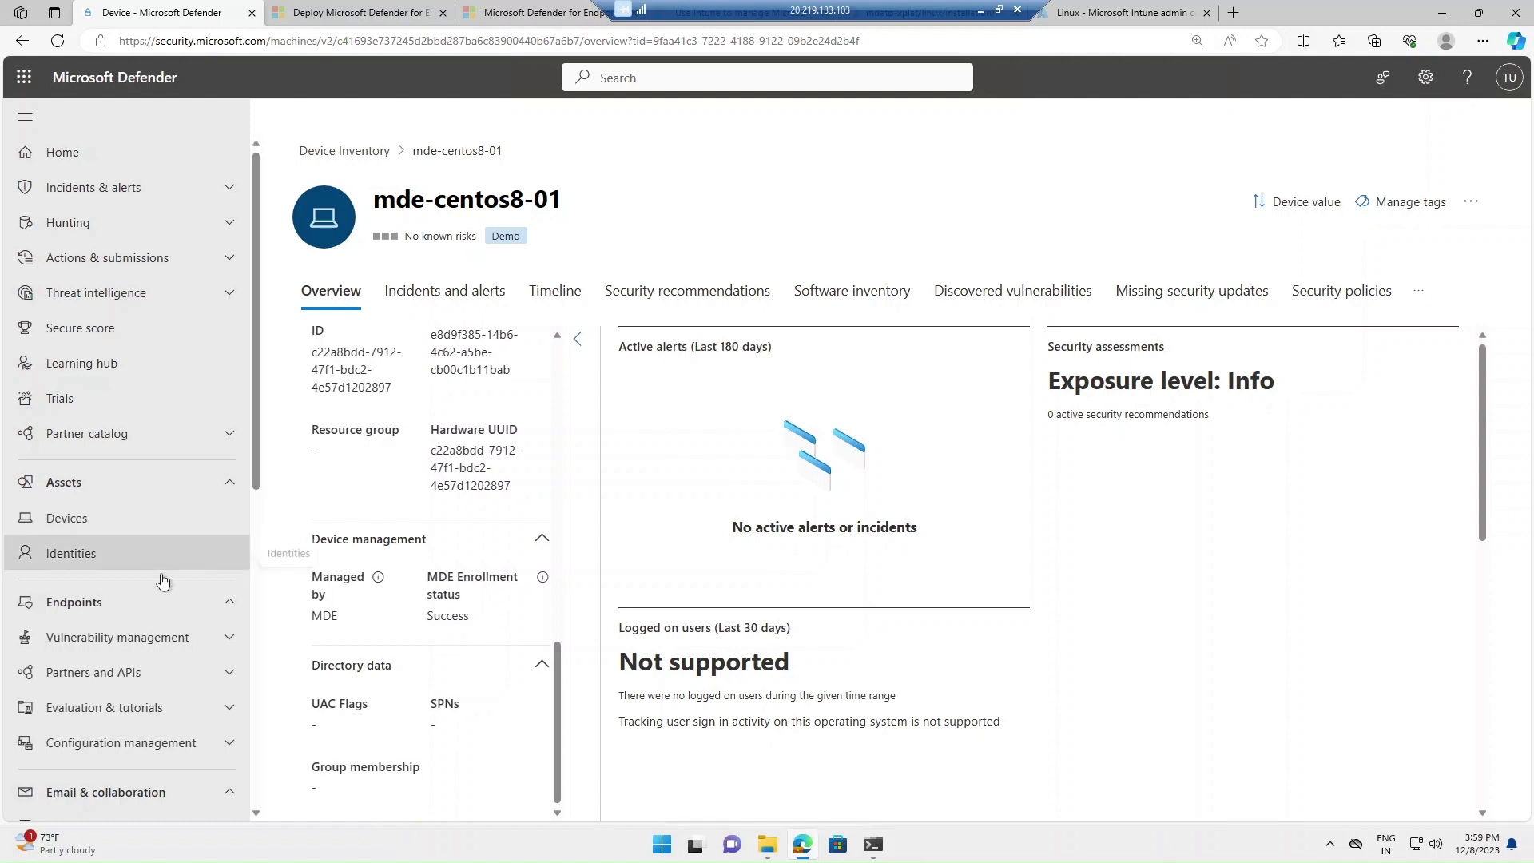
- Go to the endpoint security policies under Configuration management and show the Linux policies
scroll(158, 576, down, 3)
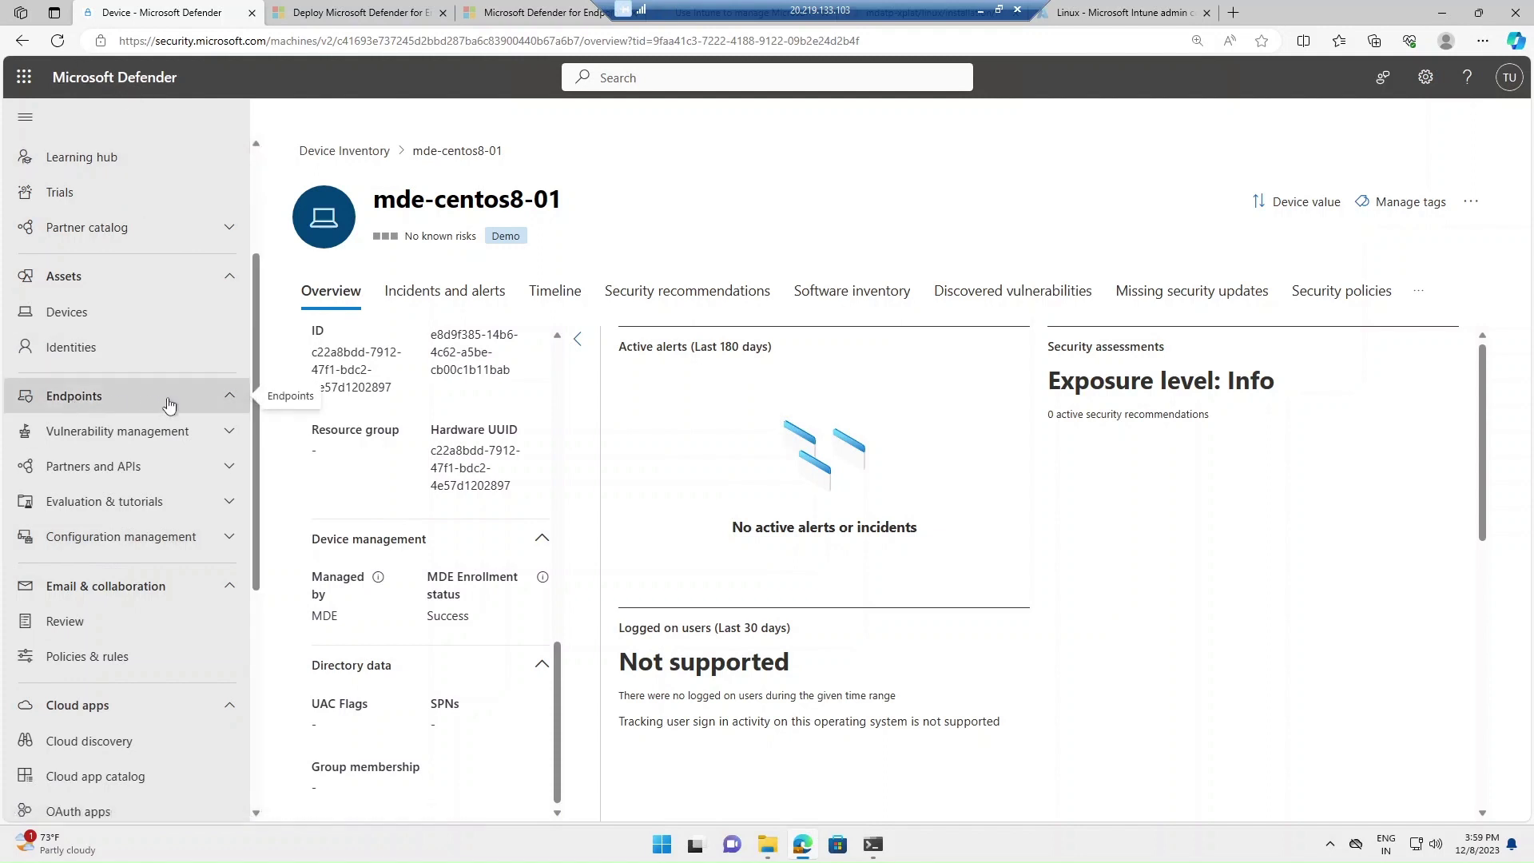
click(122, 546)
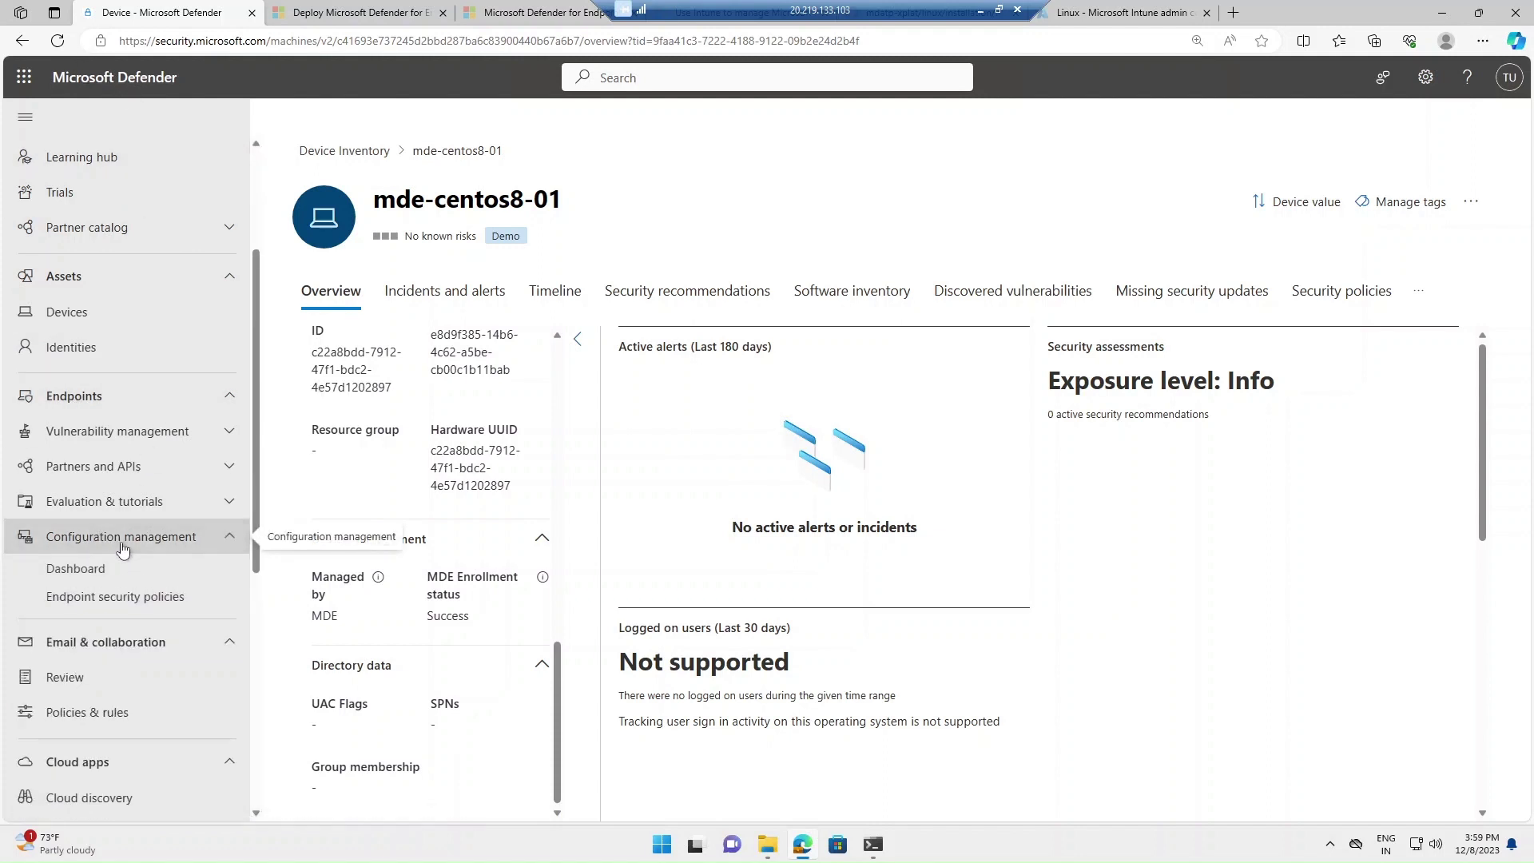
click(108, 599)
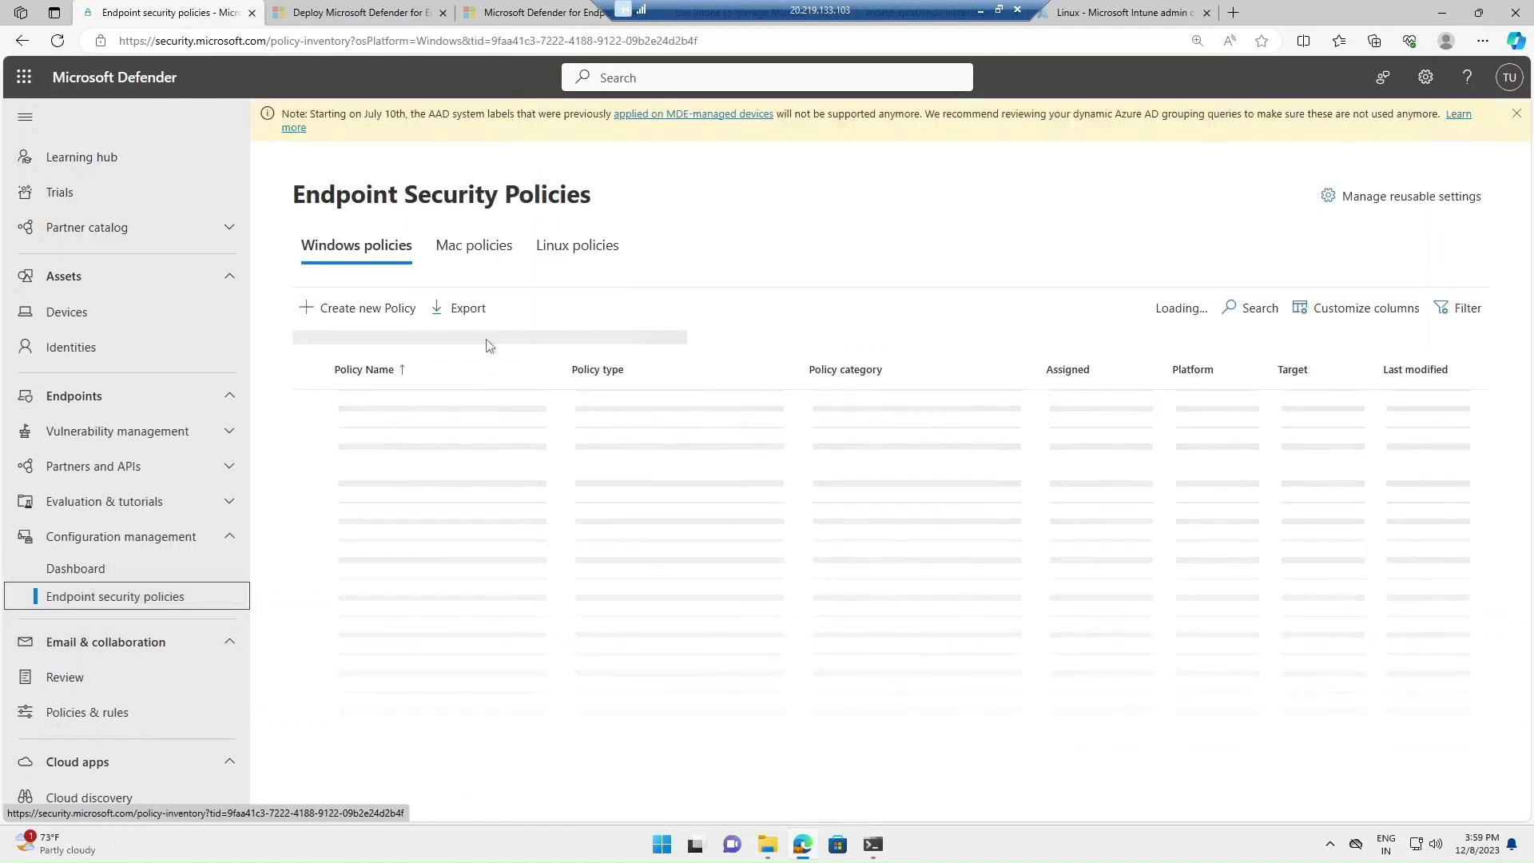
click(595, 262)
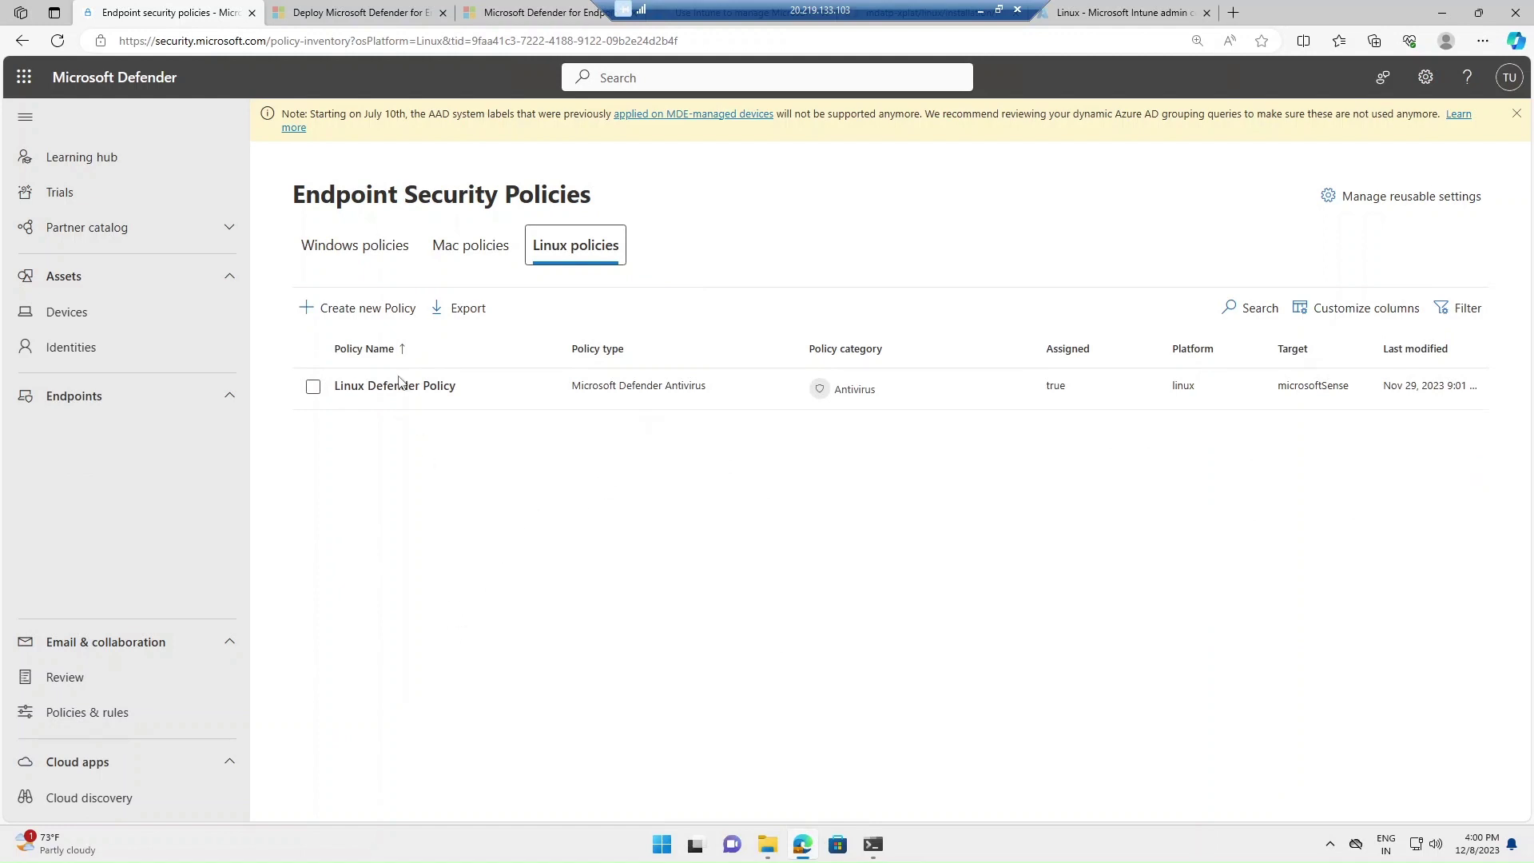
- Start a new policy for the Linux platform with the Microsoft Defender Antivirus template and name it test
click(367, 318)
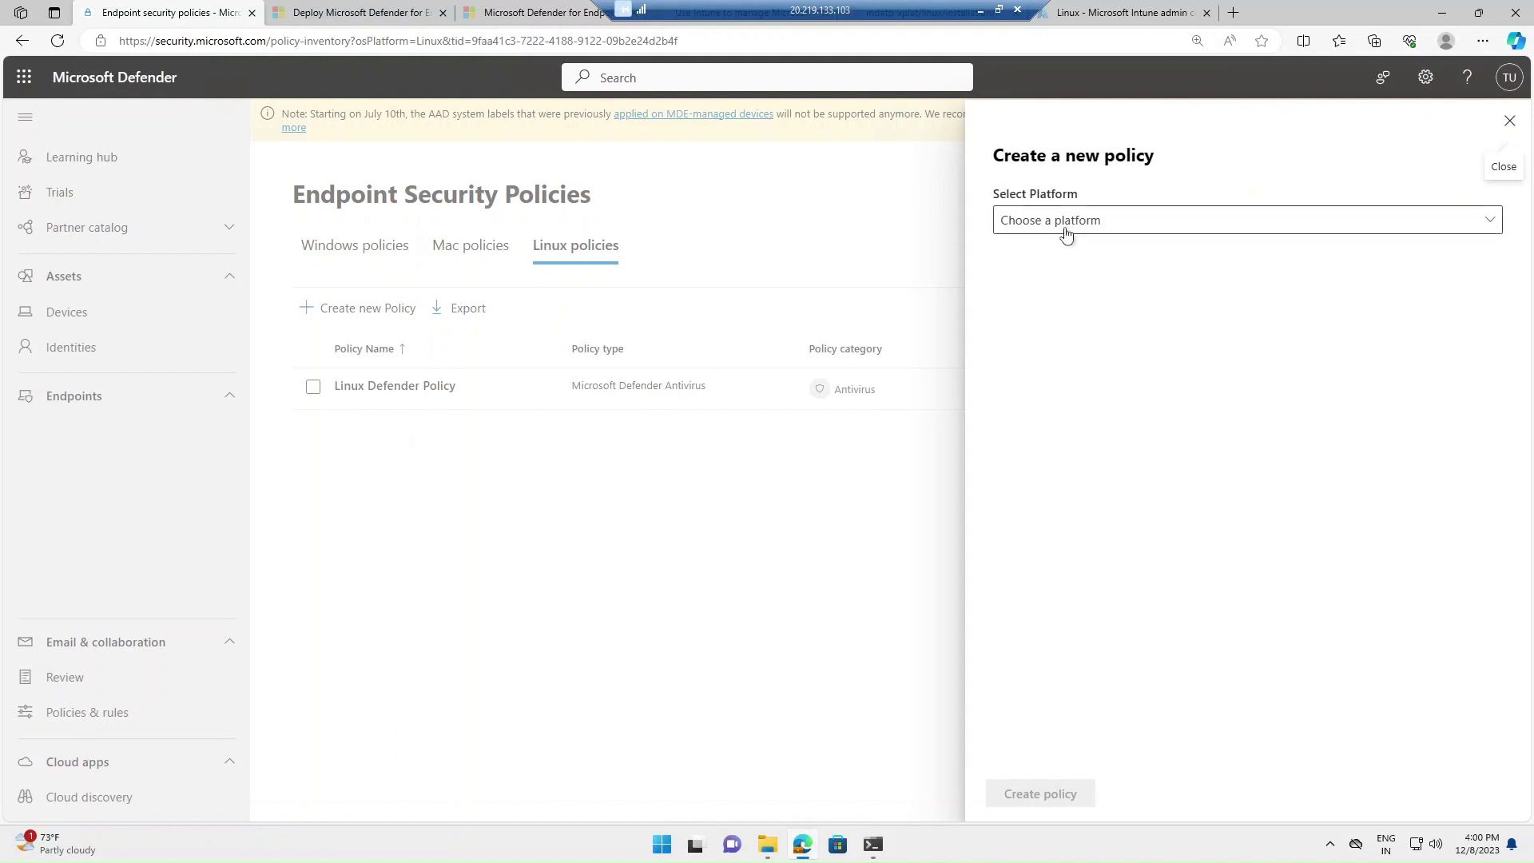
click(1066, 224)
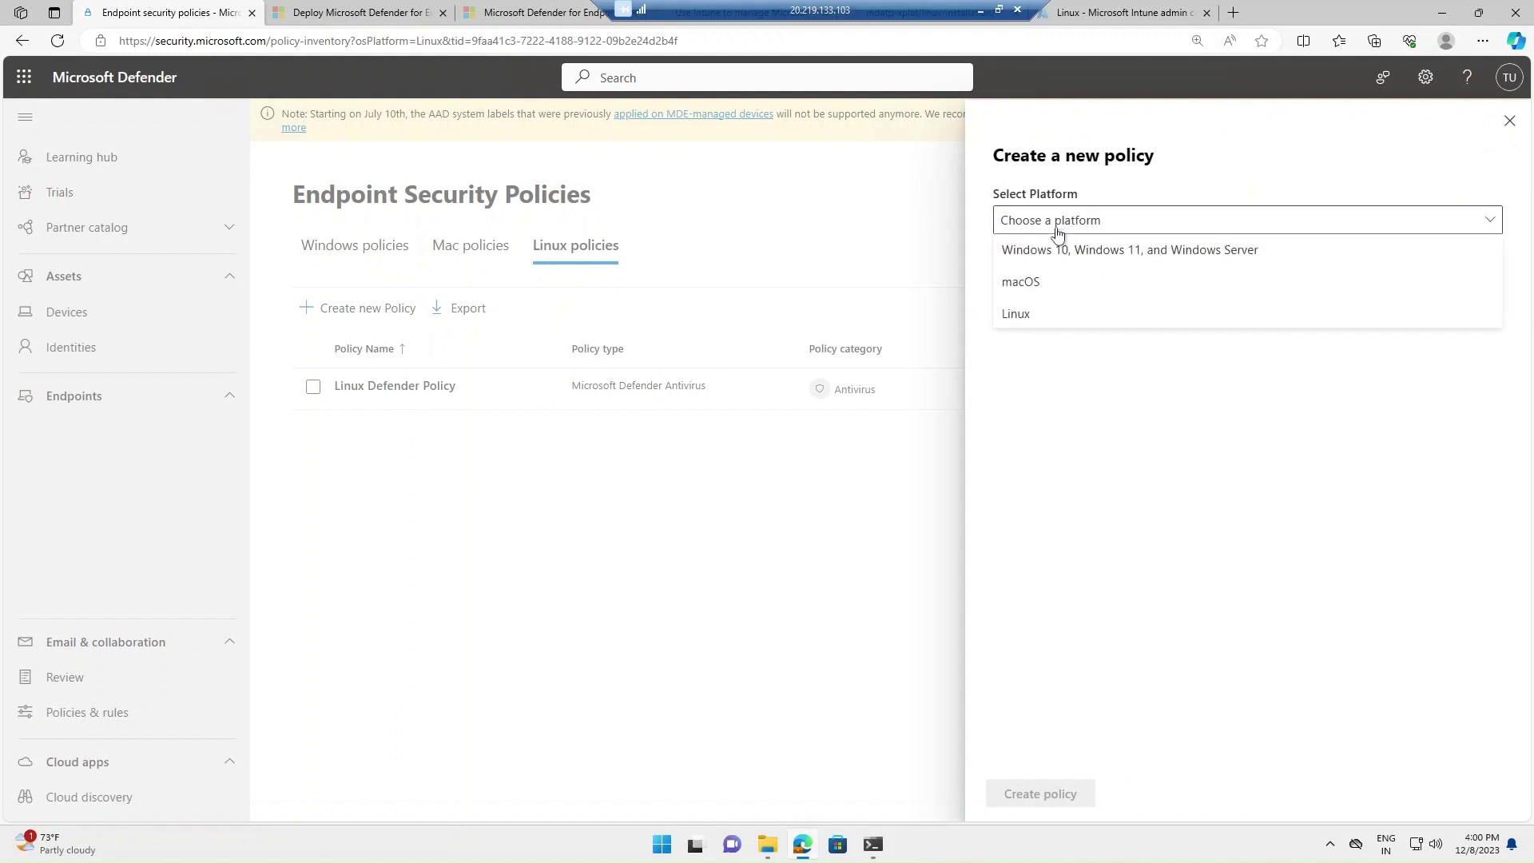
click(1020, 320)
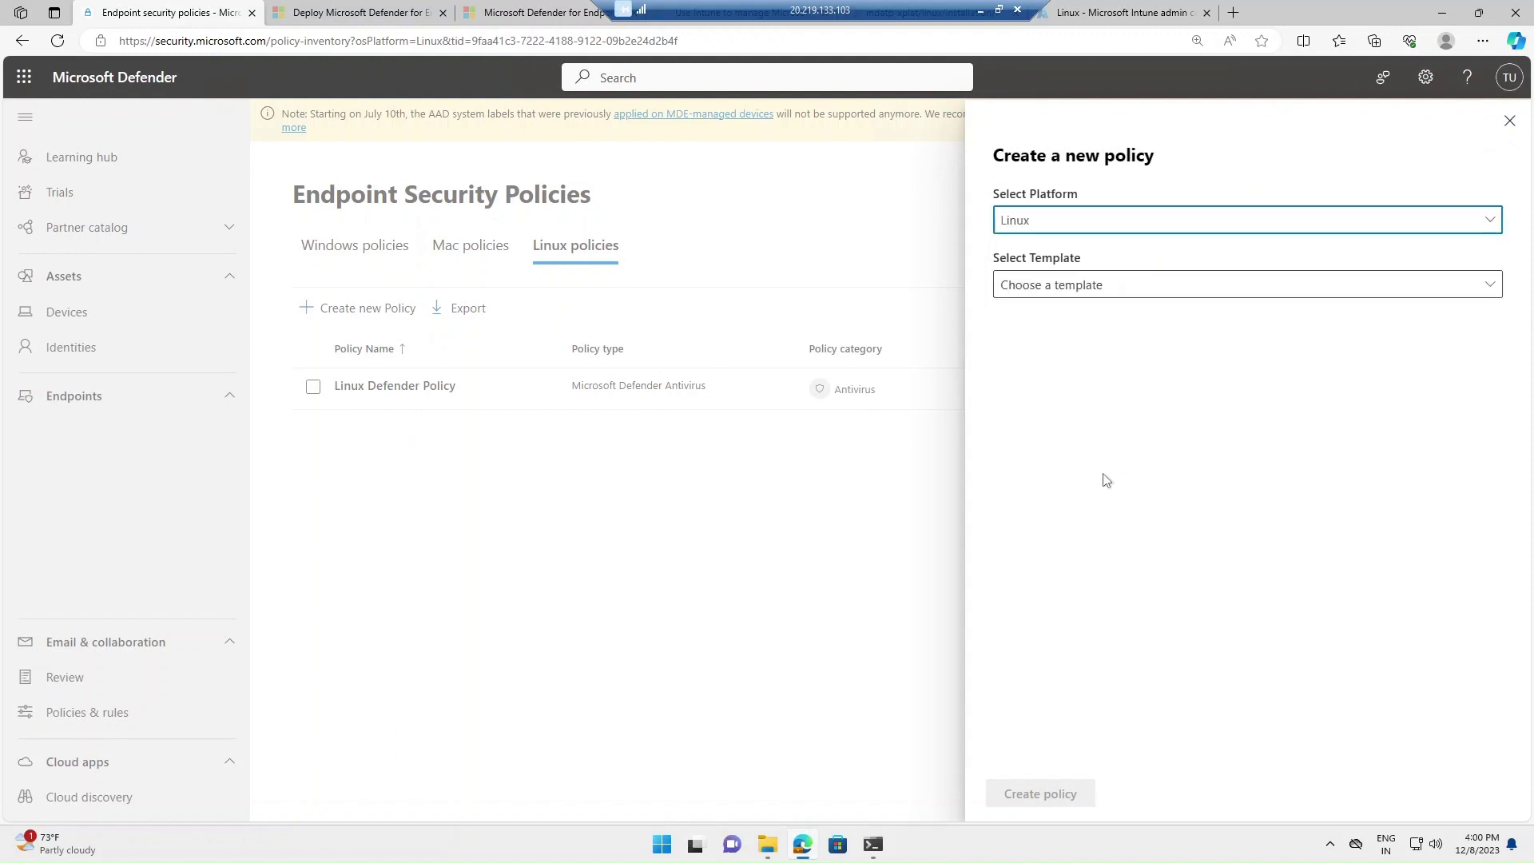
click(1040, 293)
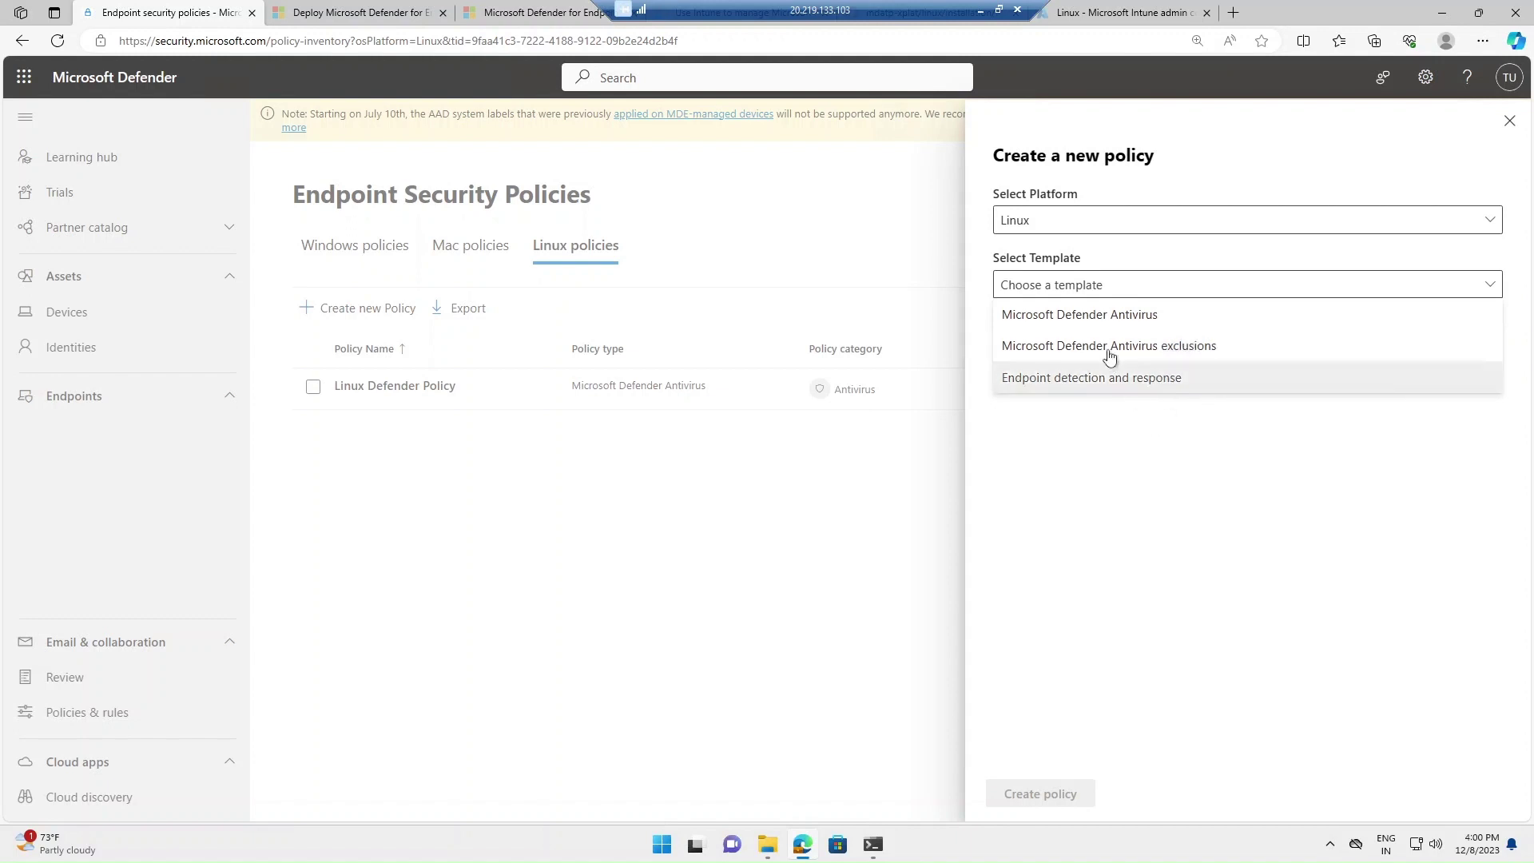
click(1113, 316)
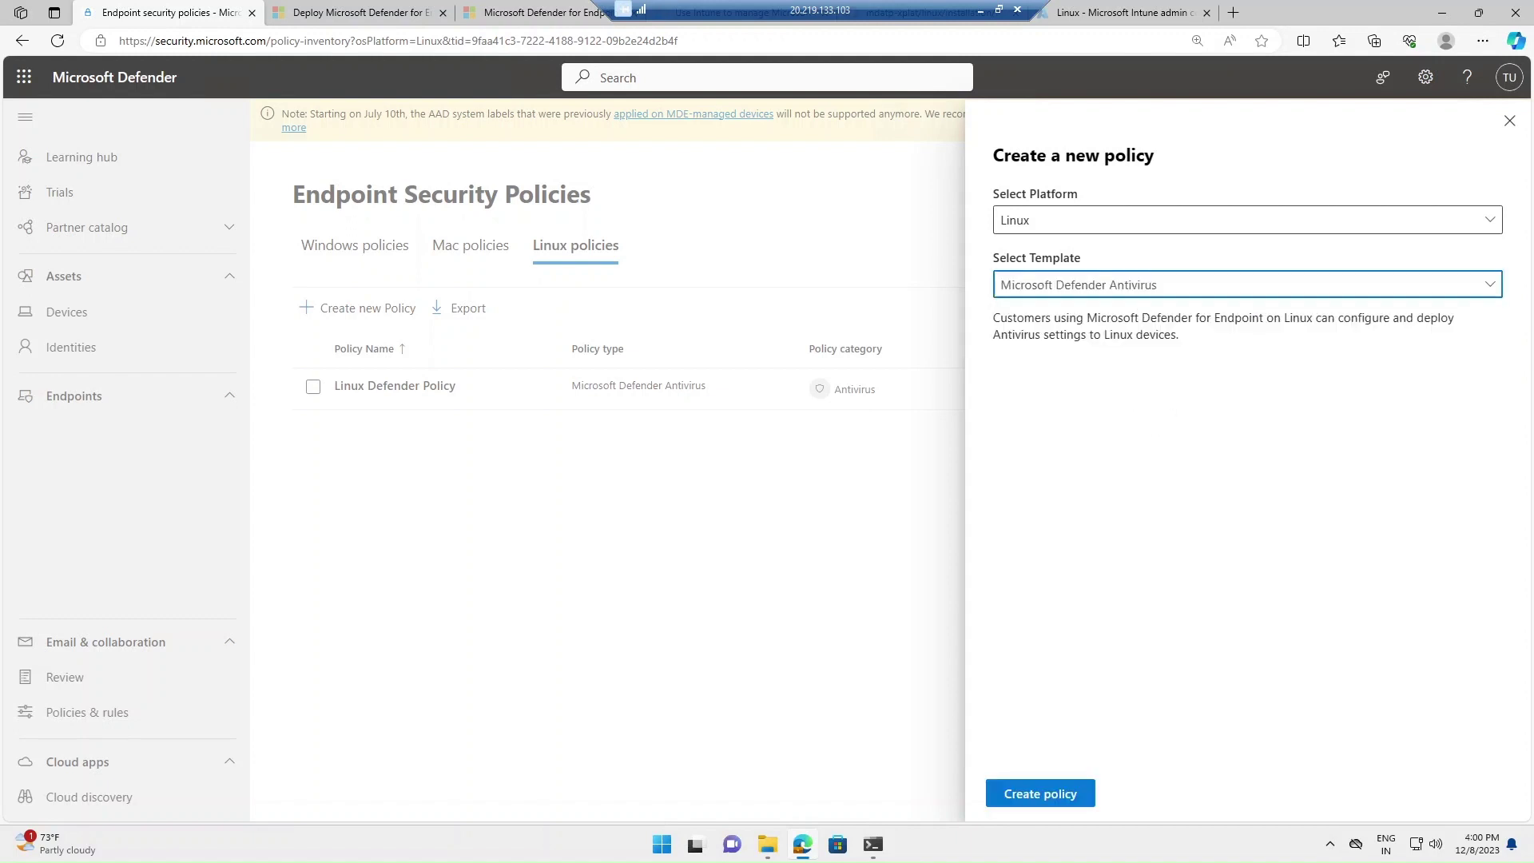
click(1092, 801)
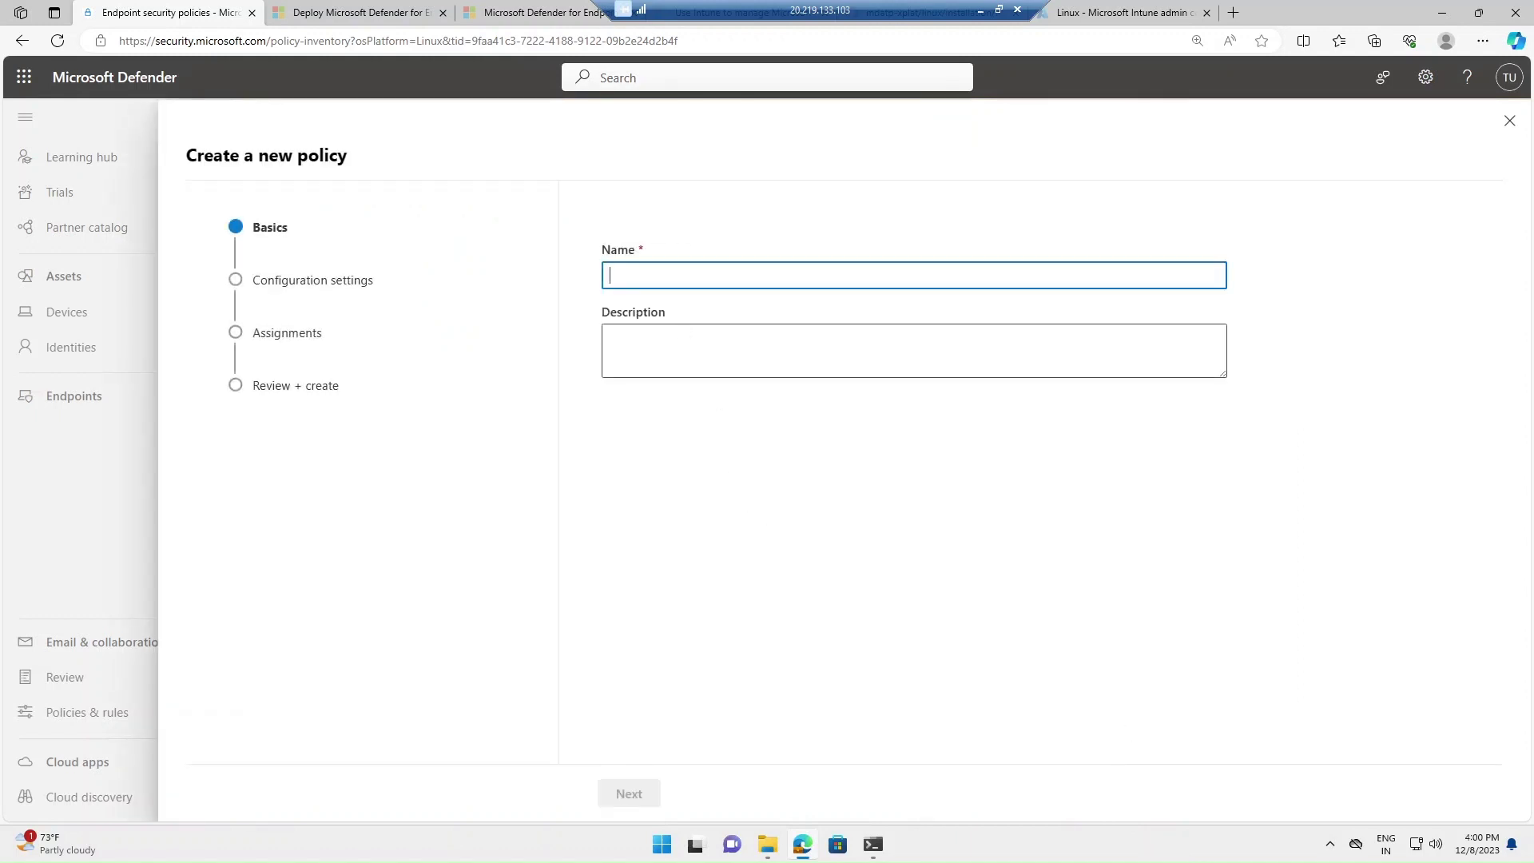
text(test)
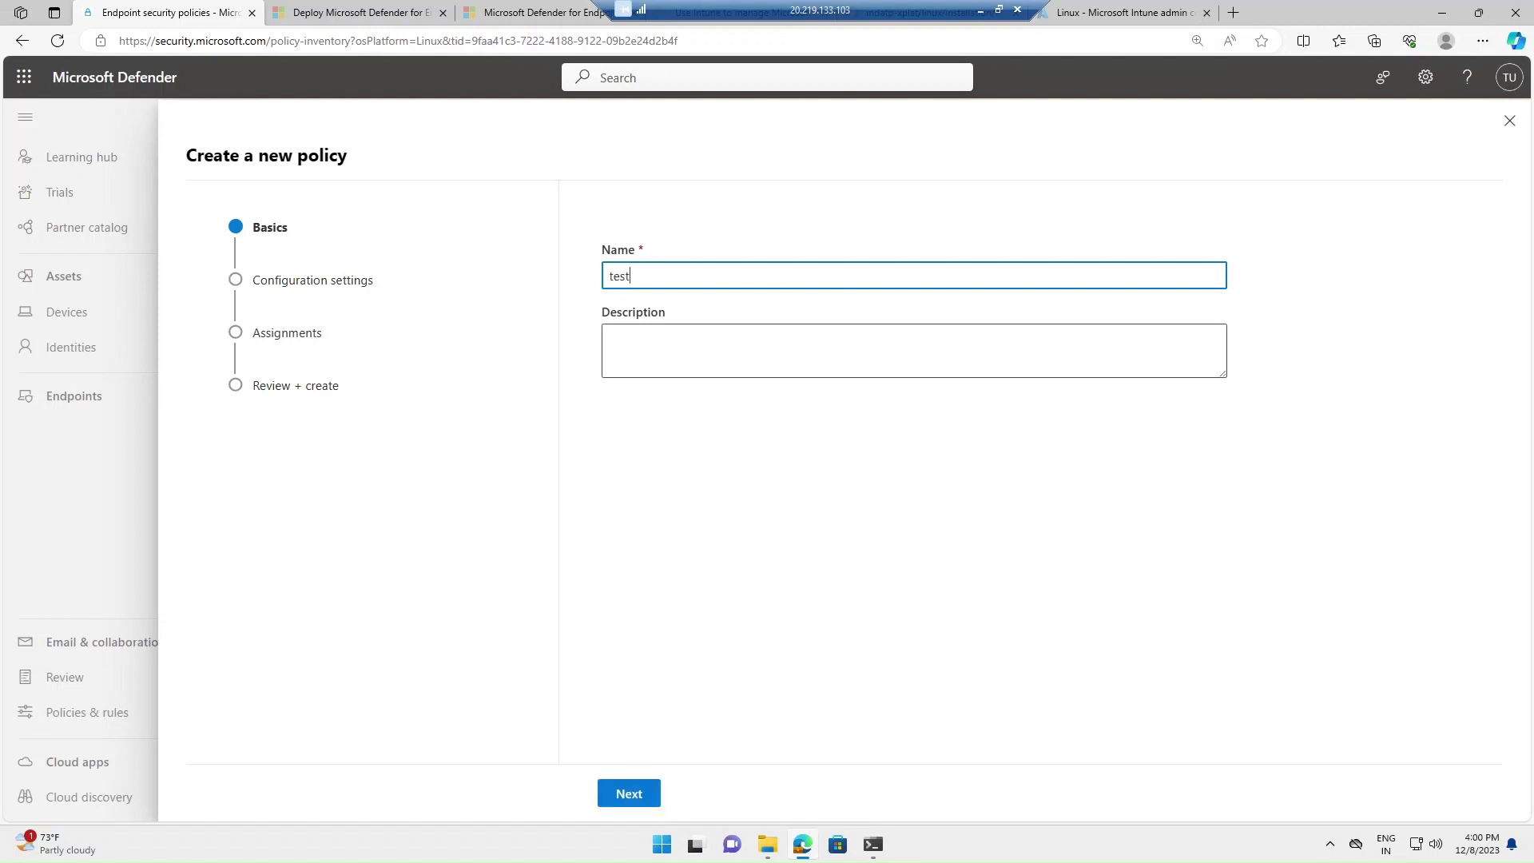
click(629, 793)
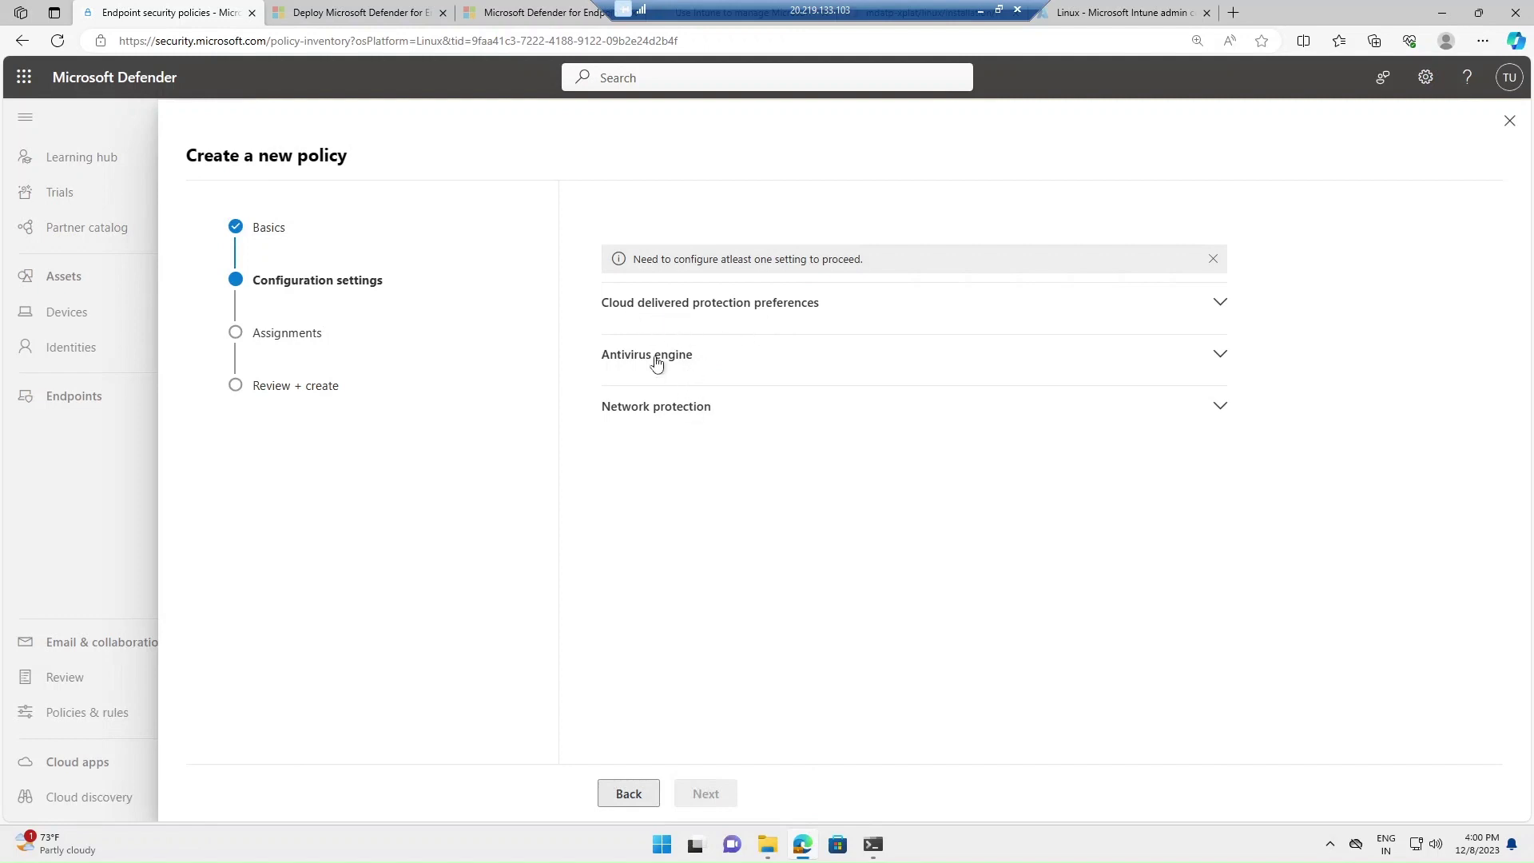
- In the cloud delivered protection preferences, set cloud delivered protection and automatic security intelligence updates to Enabled
click(671, 308)
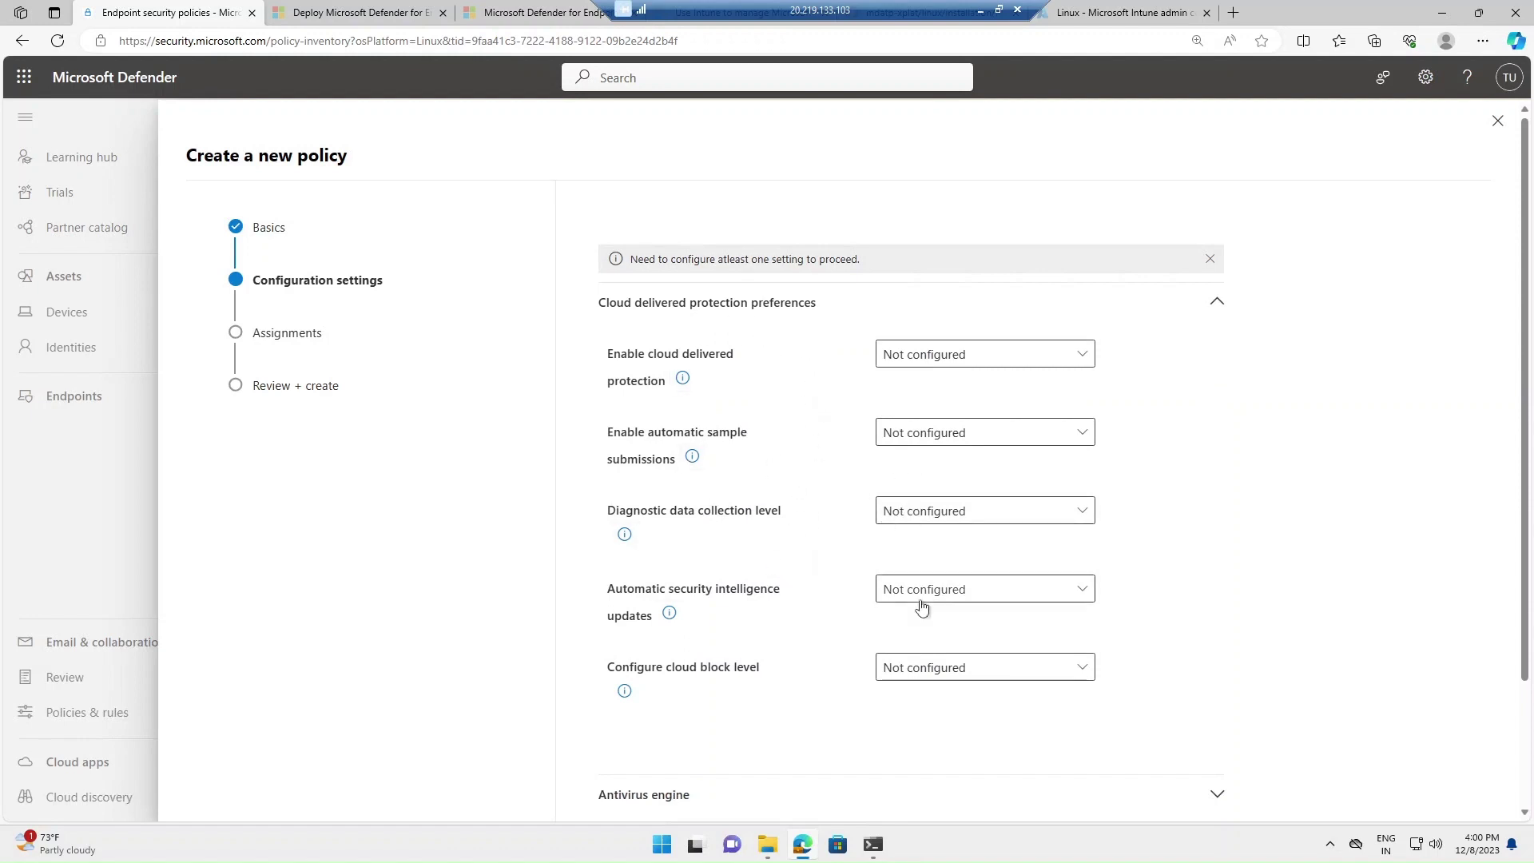
click(894, 362)
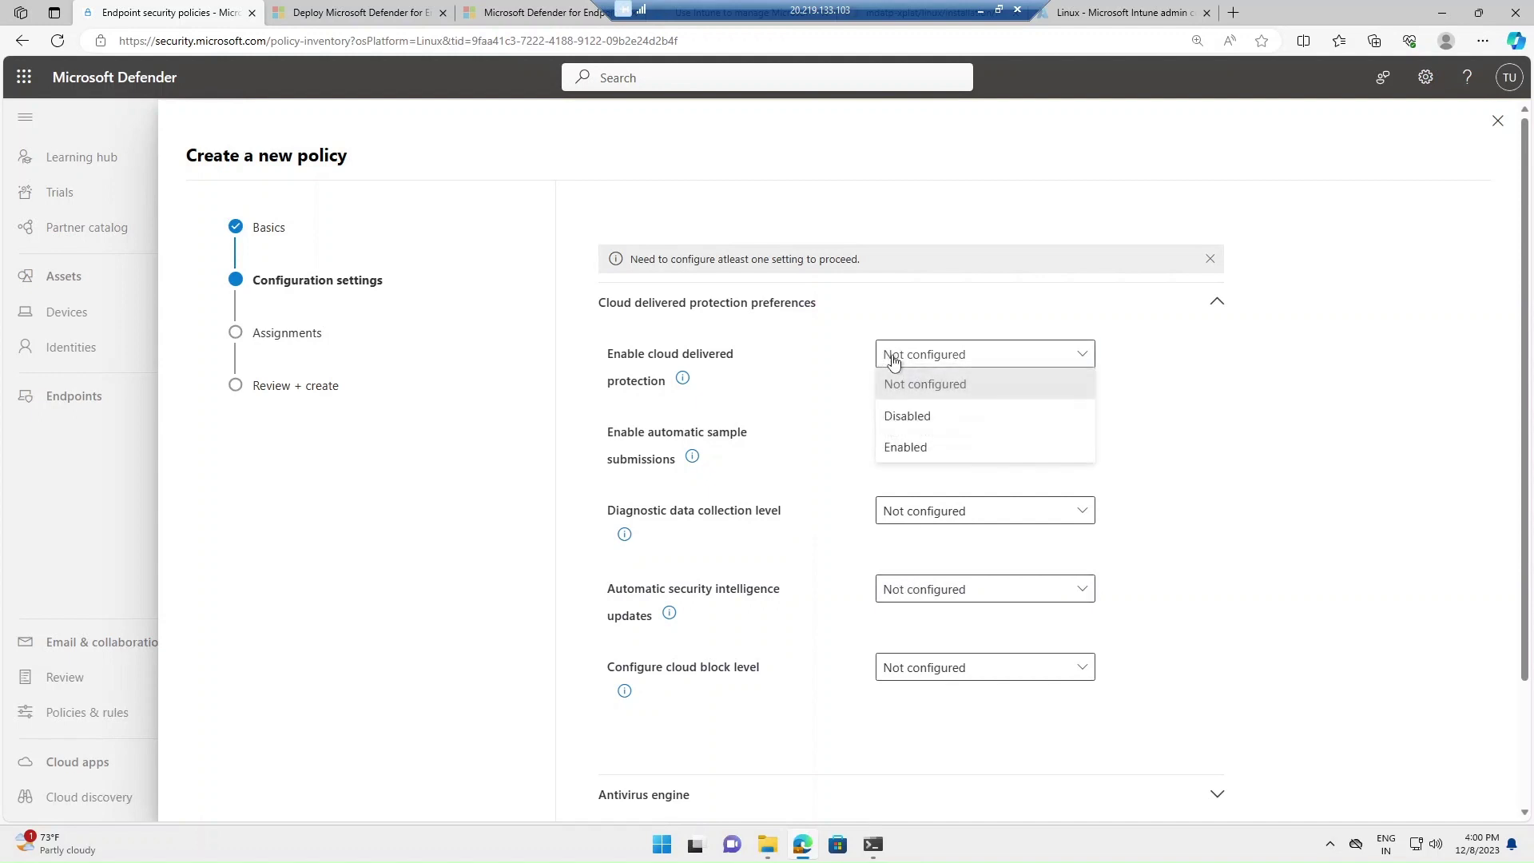
click(906, 447)
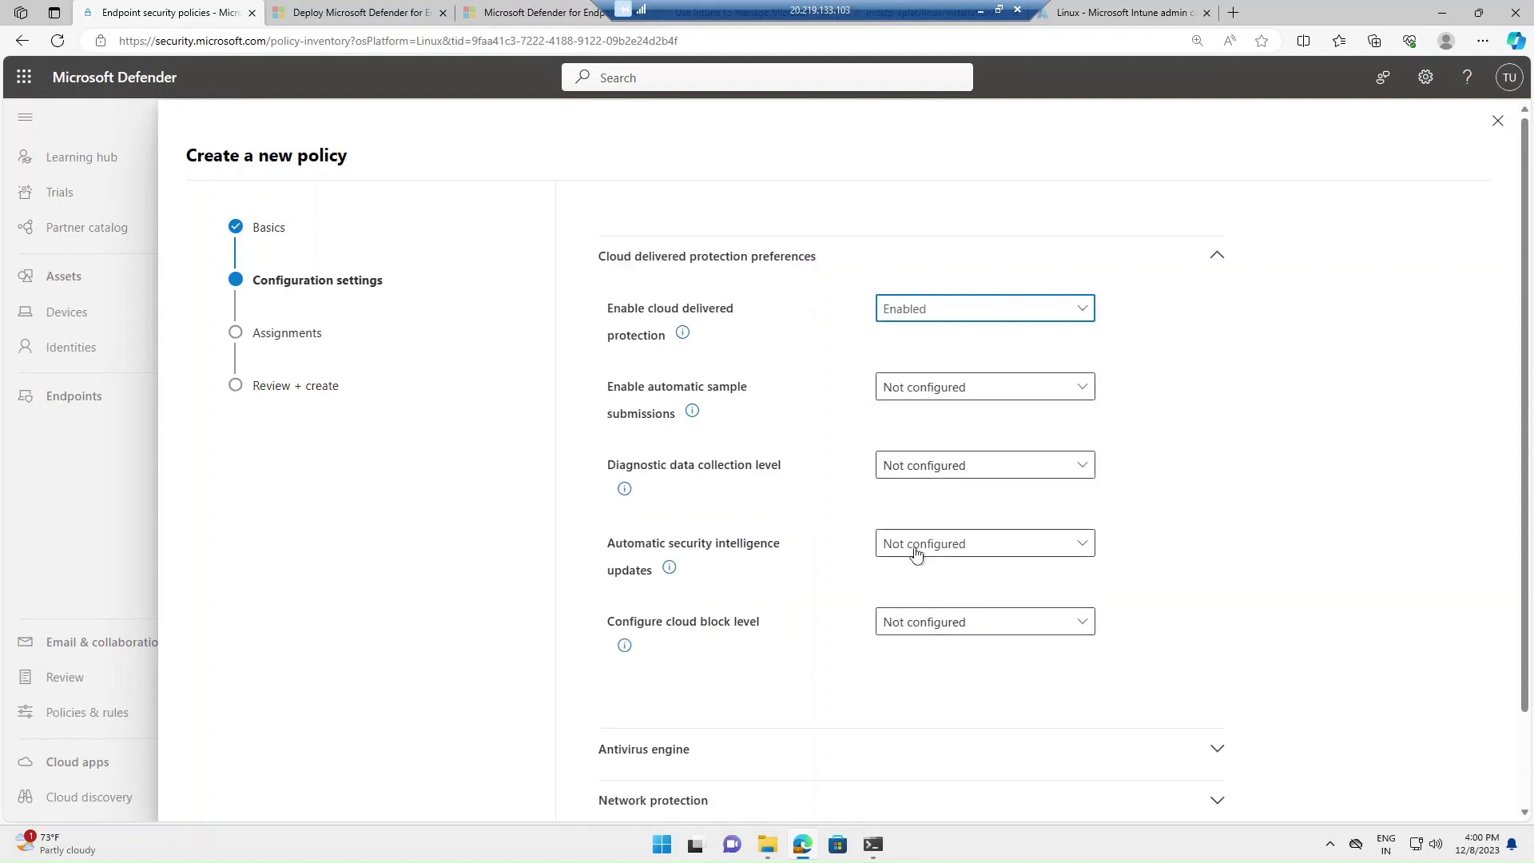
click(916, 552)
click(911, 638)
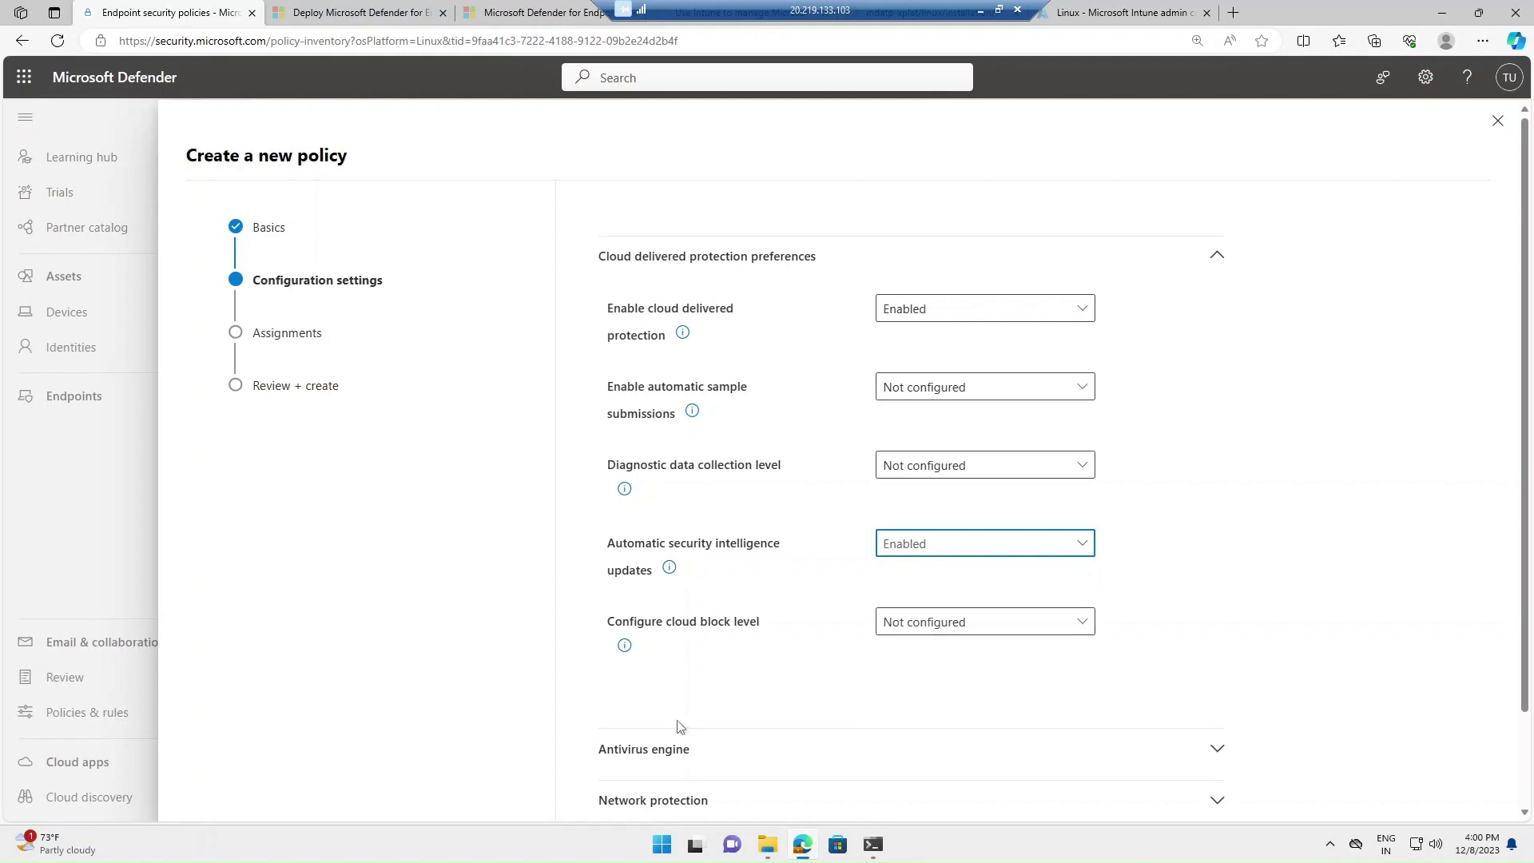
- Set real-time protection to Enabled in the Antivirus engine settings
scroll(646, 726, down, 2)
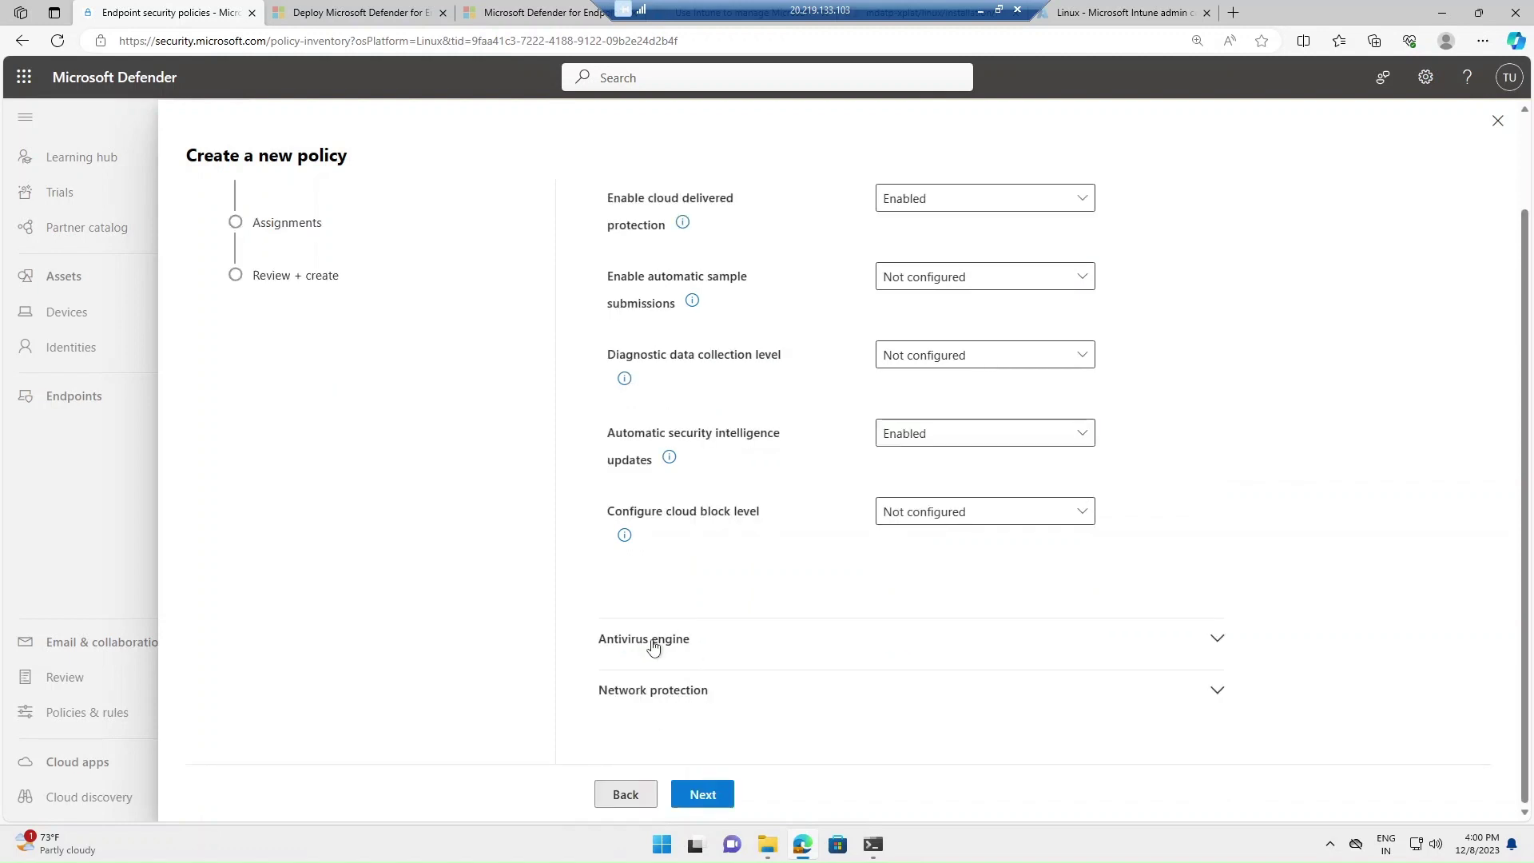
click(654, 647)
scroll(738, 599, down, 3)
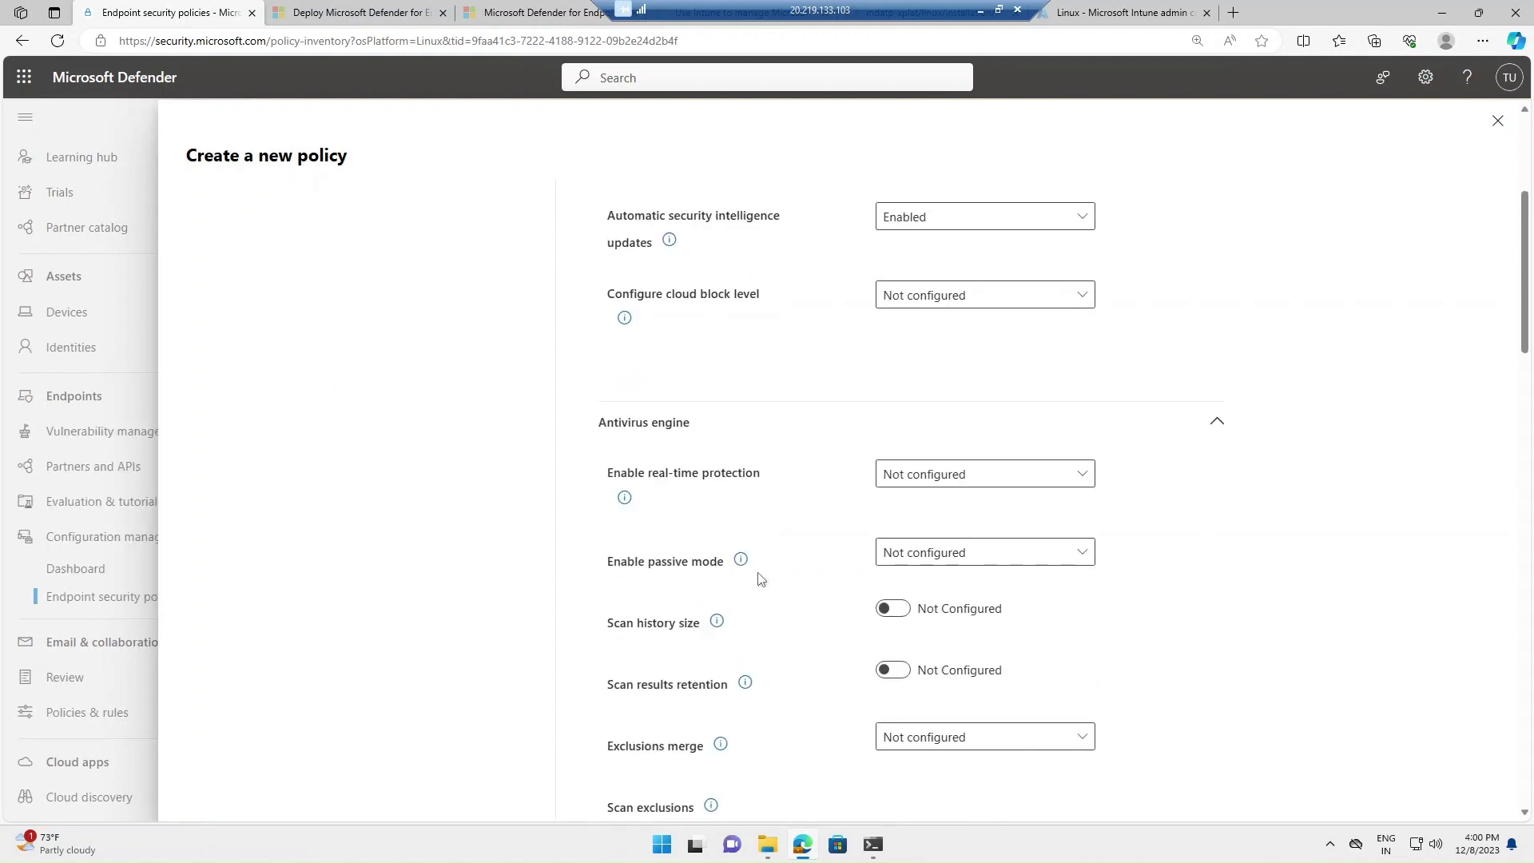
click(971, 474)
click(919, 567)
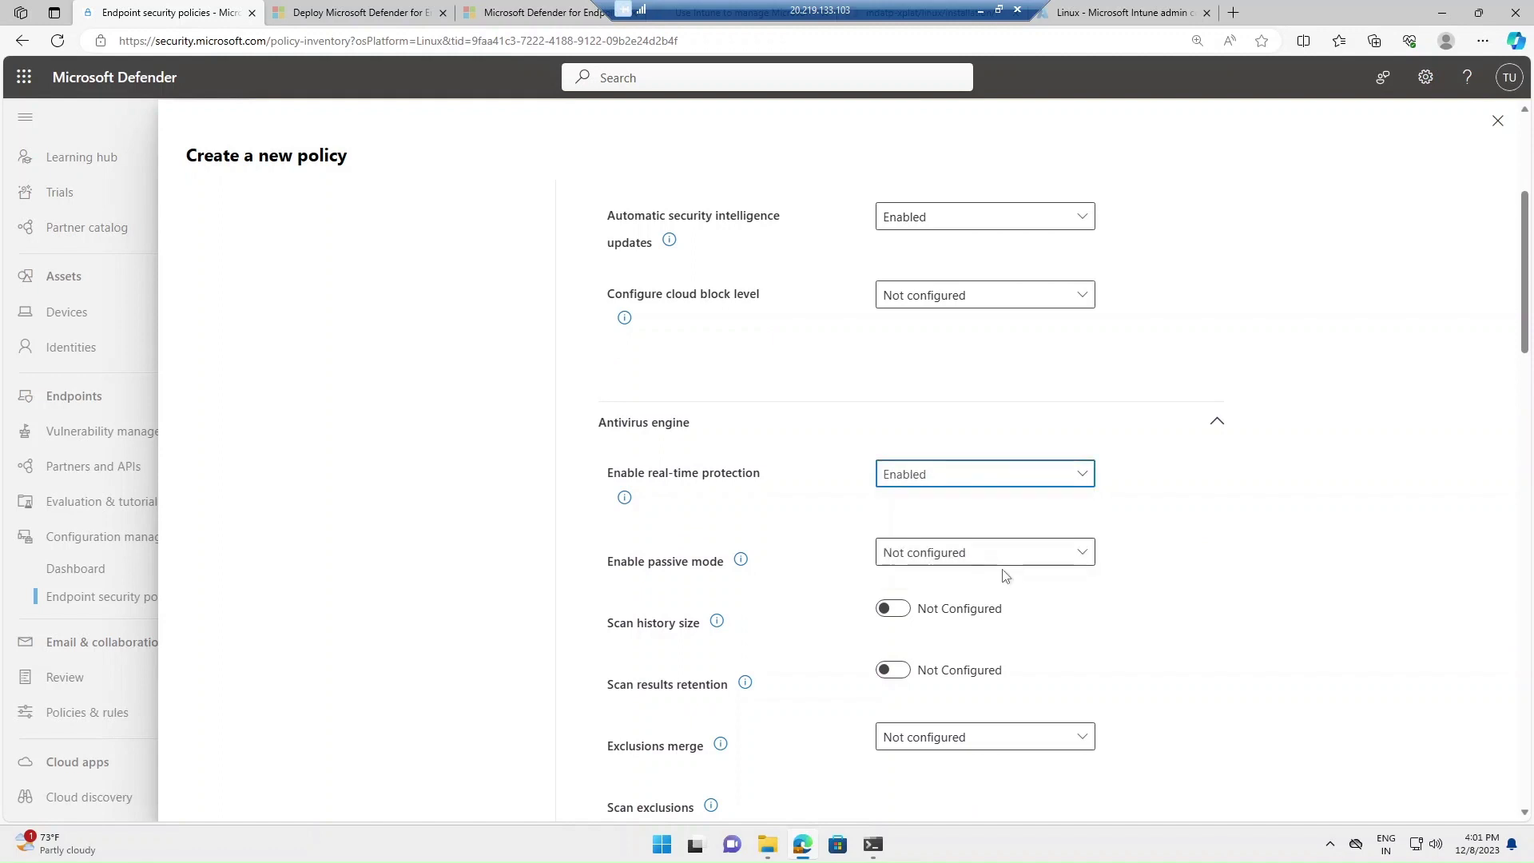
- Look over the remaining Antivirus engine settings and the Enforcement Level options of Network protection without changing them
scroll(995, 574, down, 5)
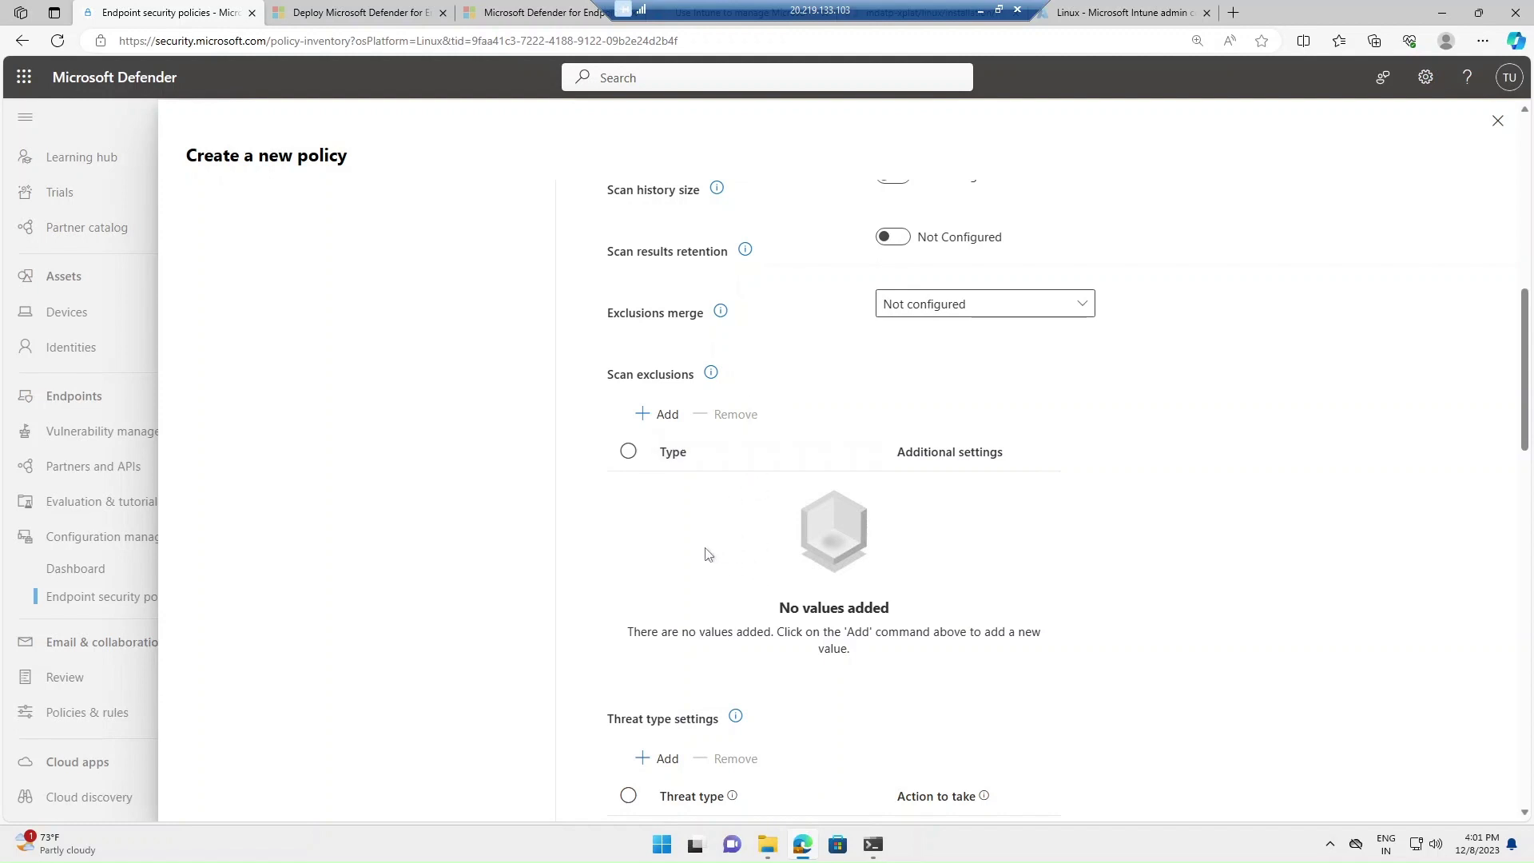
scroll(707, 554, down, 10)
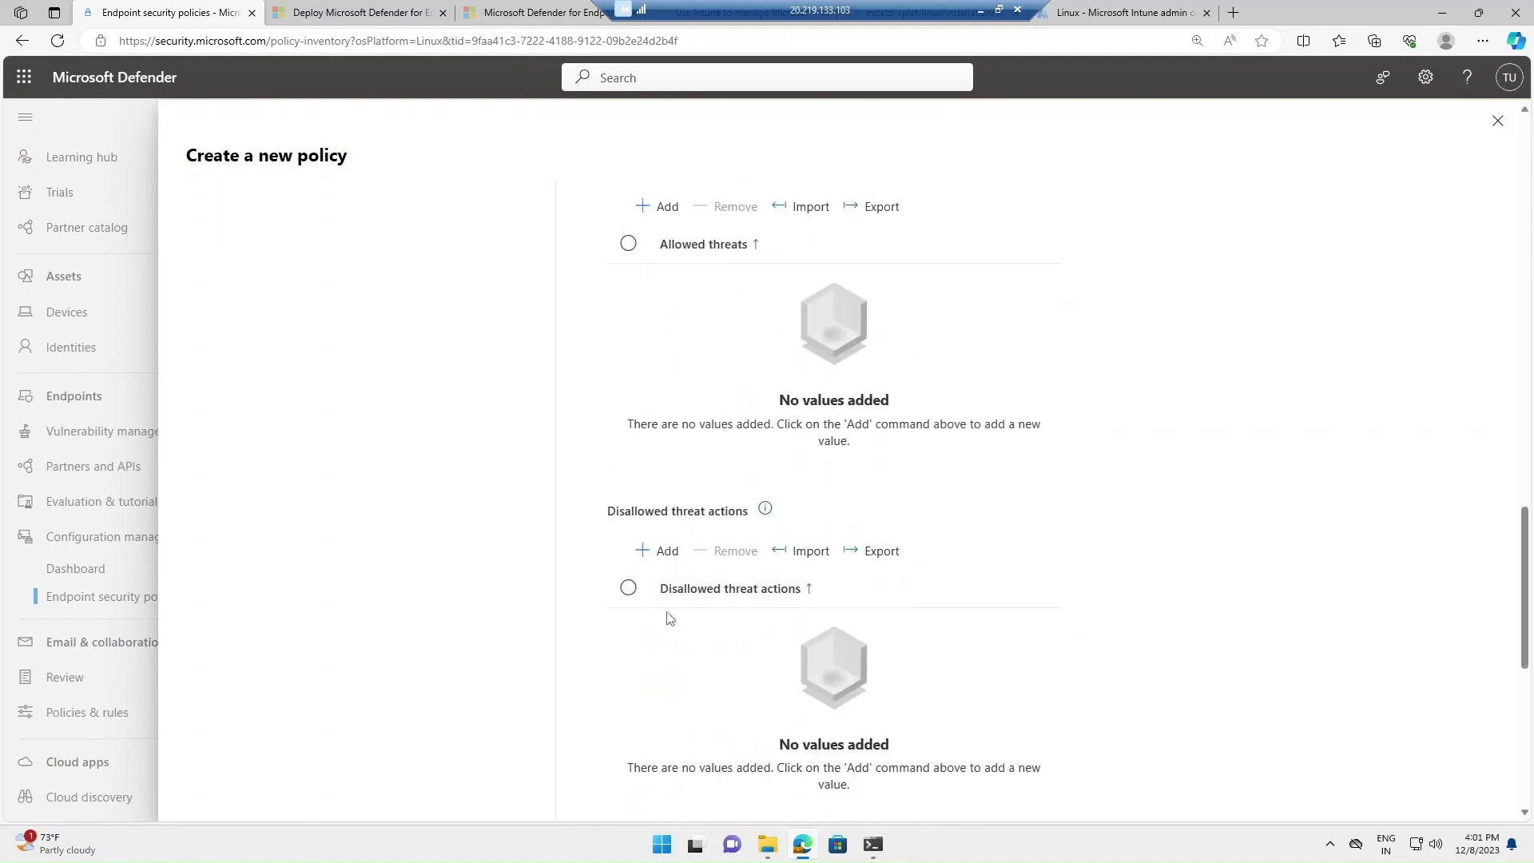
scroll(671, 614, down, 4)
scroll(746, 700, down, 3)
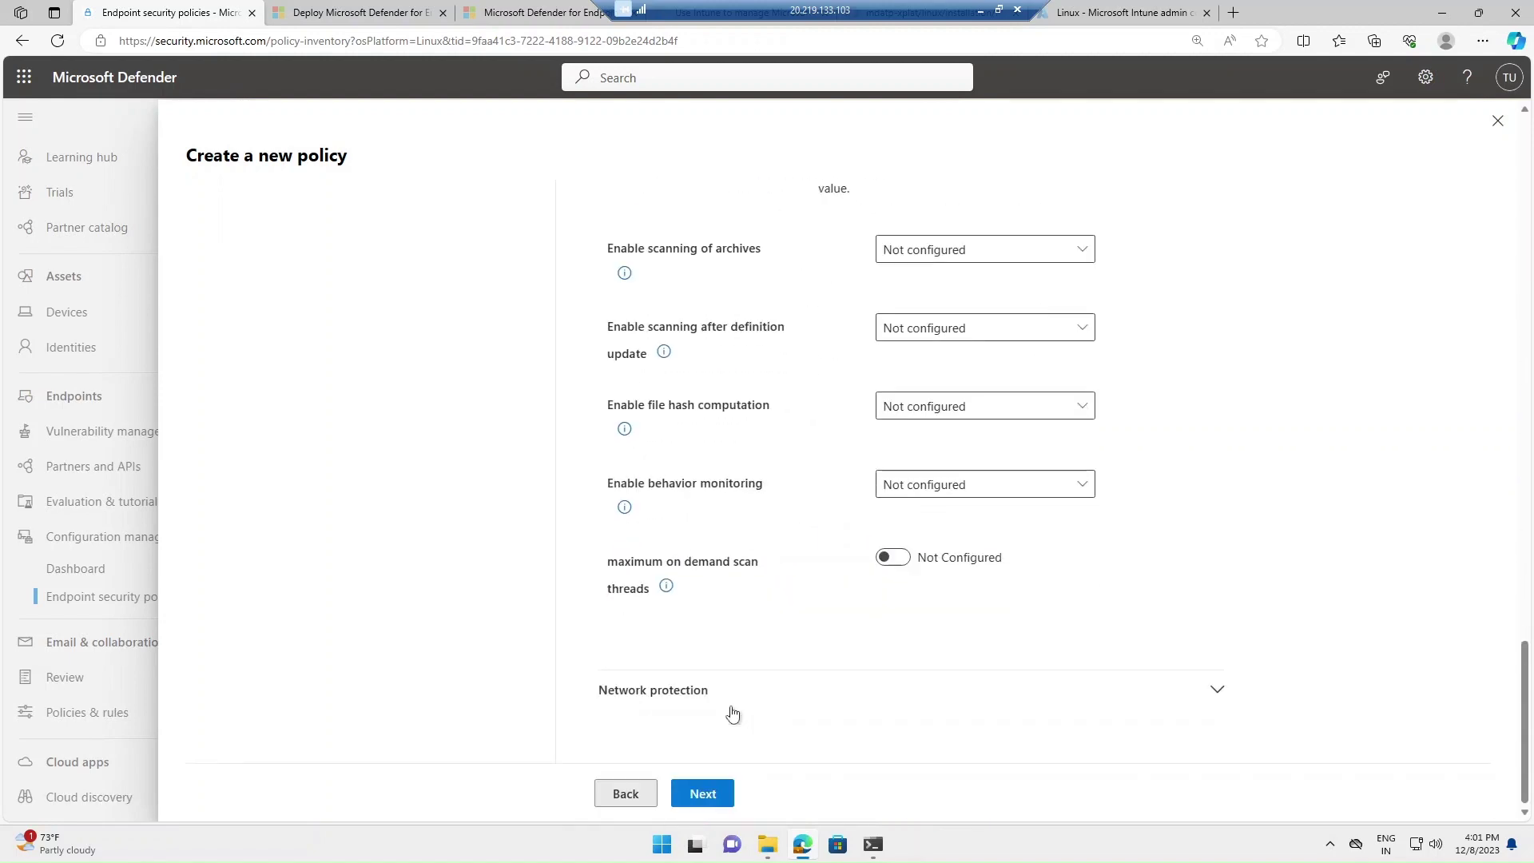
click(663, 700)
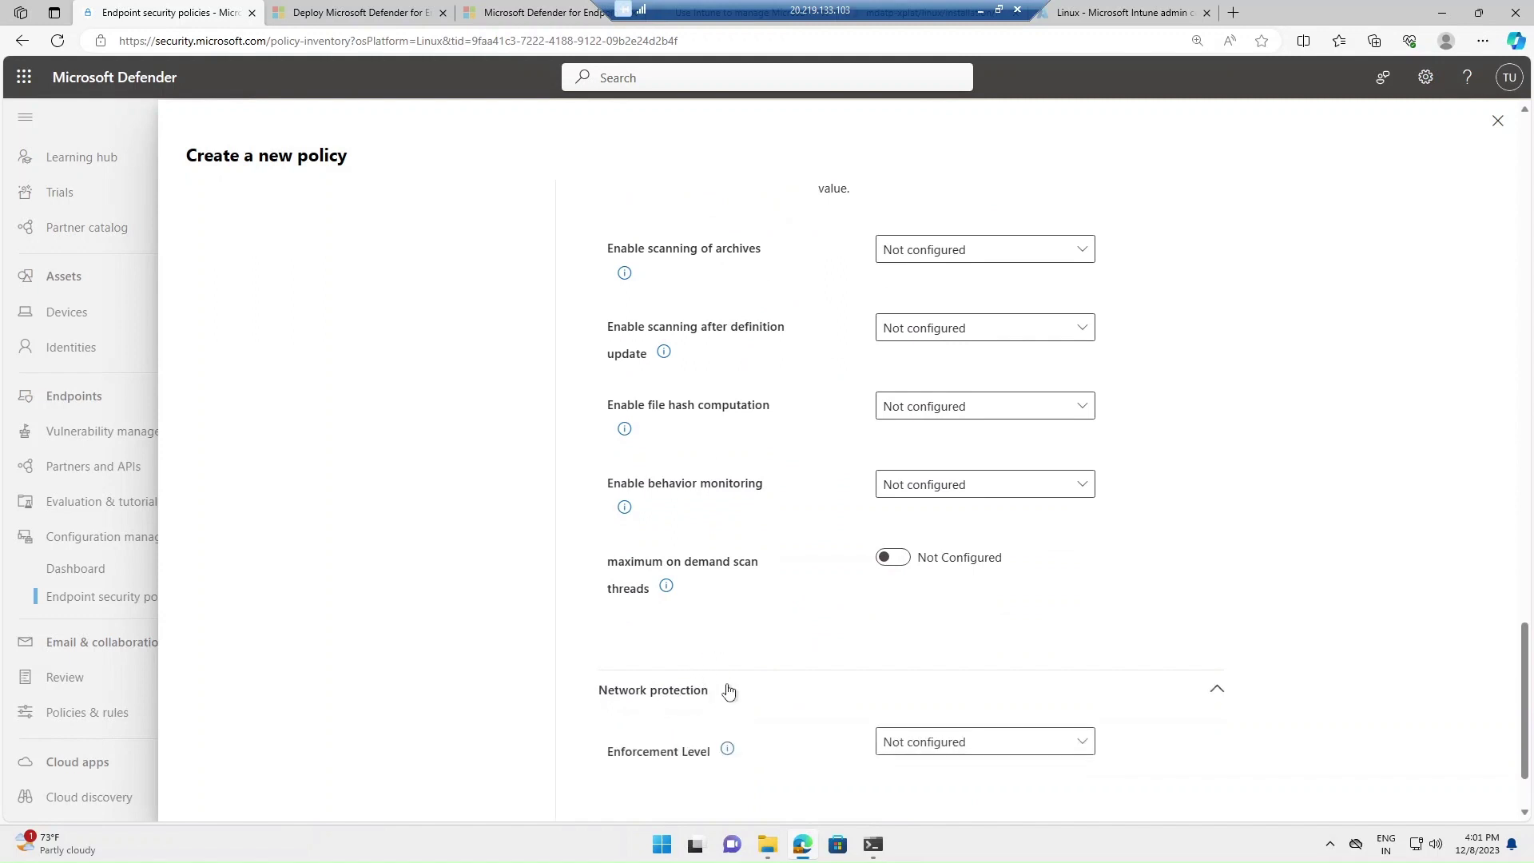
scroll(767, 687, down, 1)
click(907, 642)
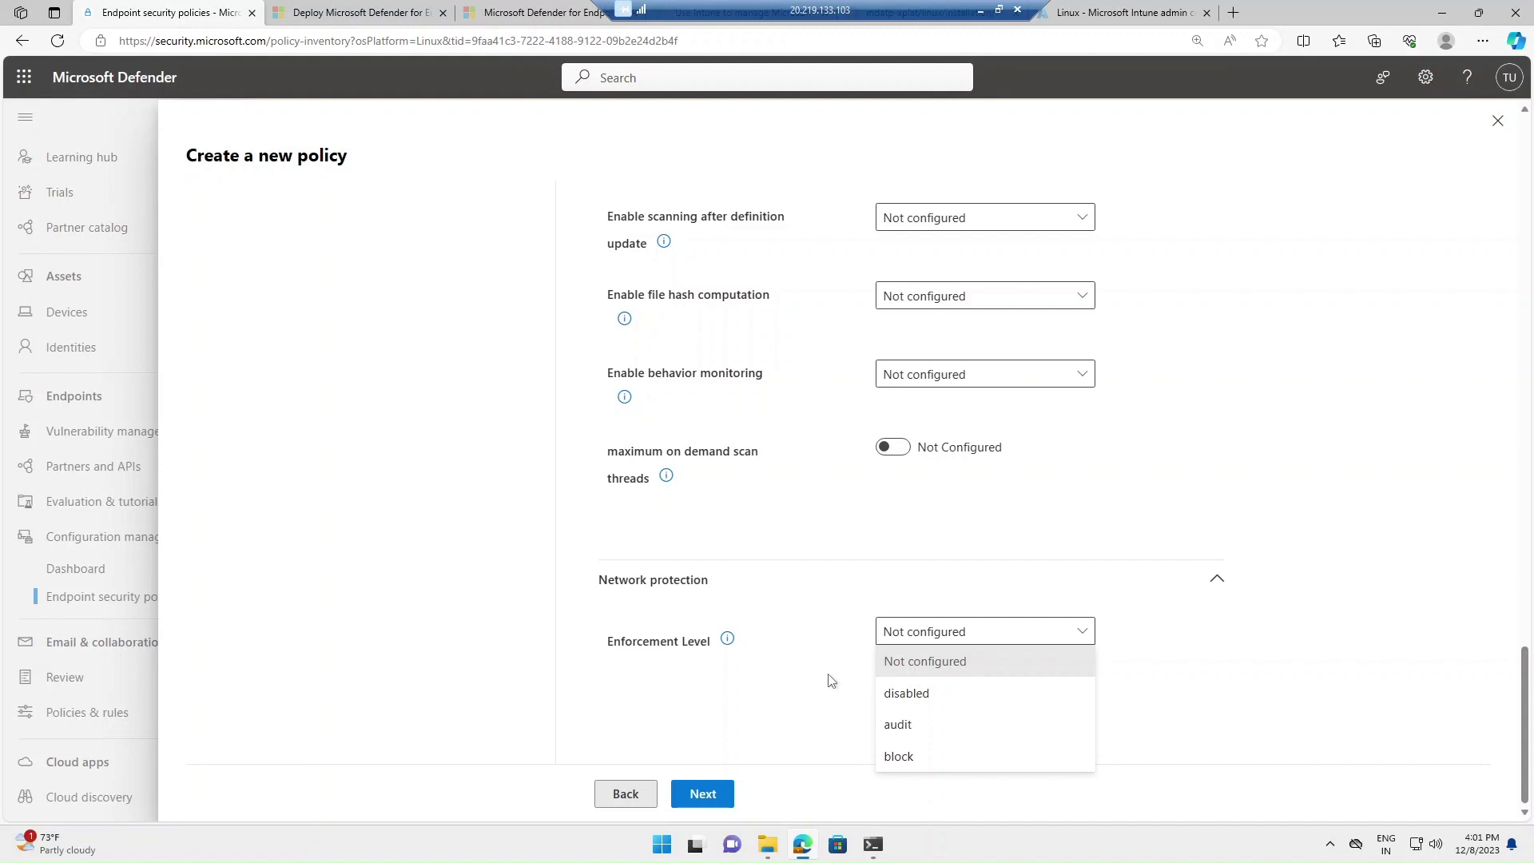
click(715, 702)
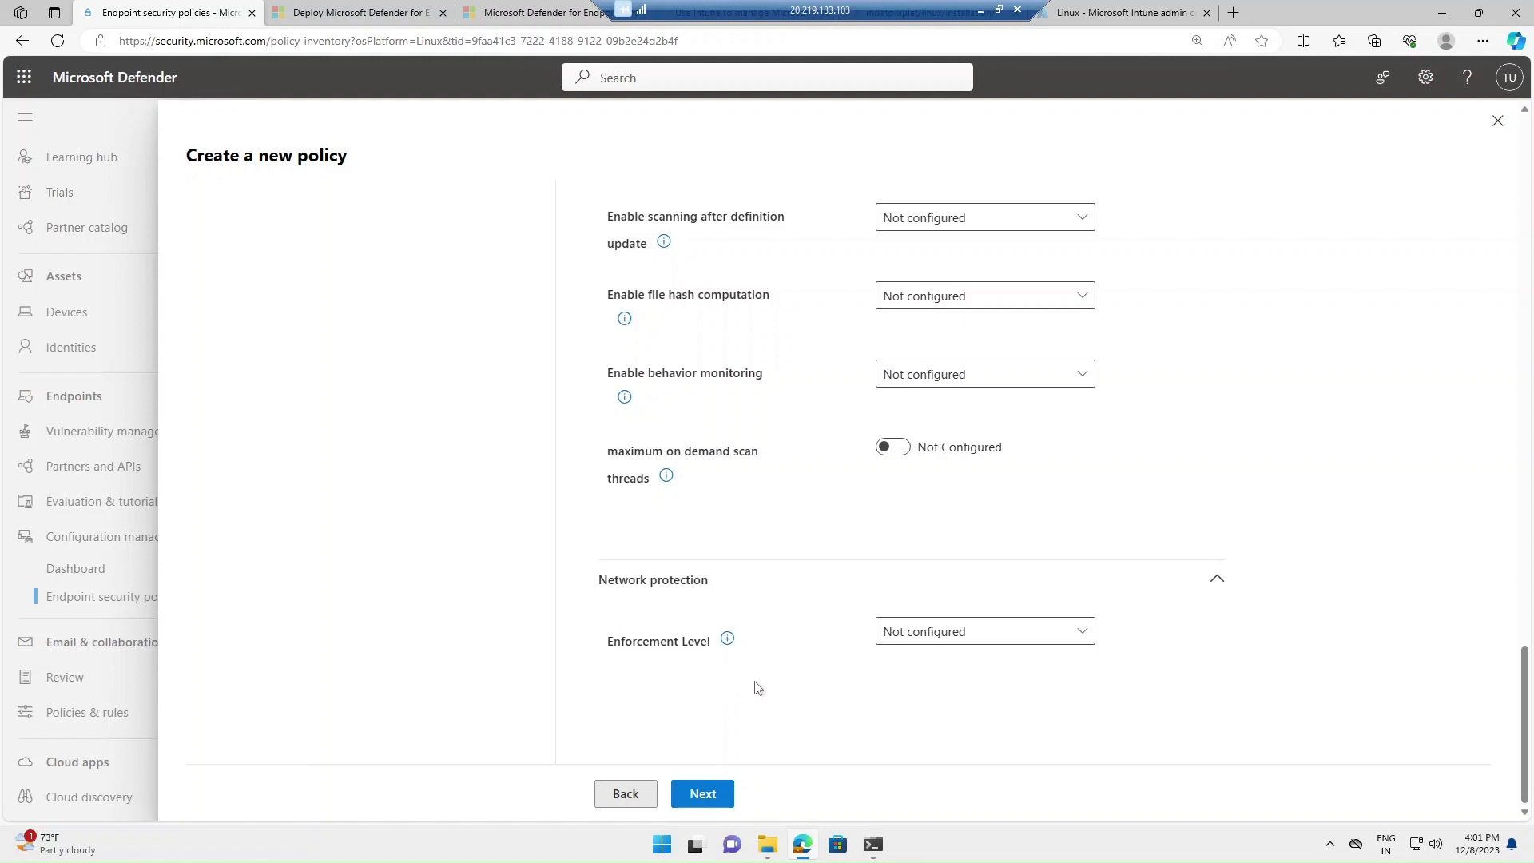
click(935, 630)
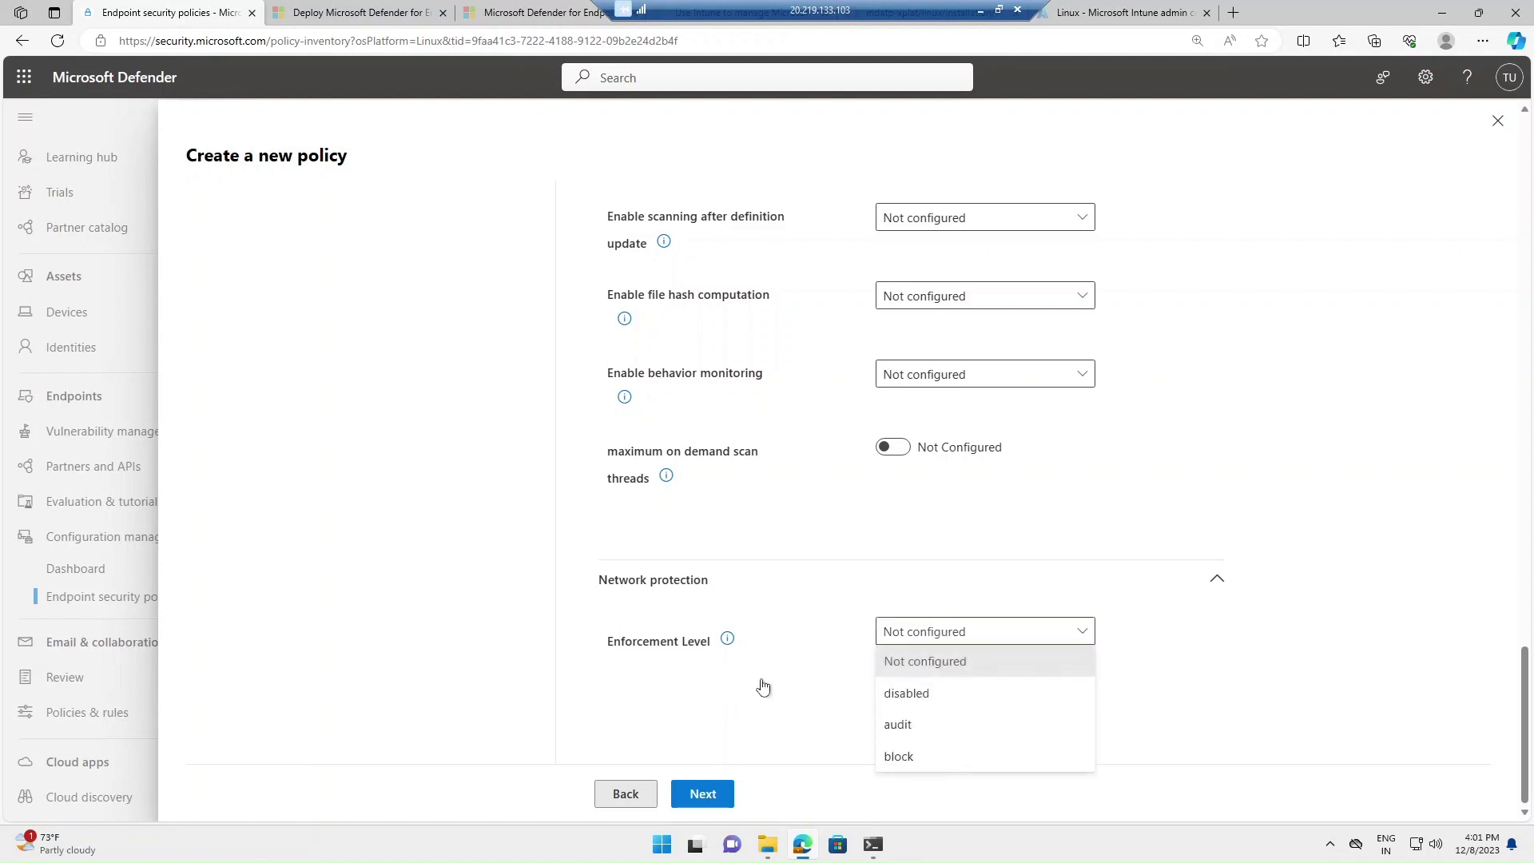
click(728, 747)
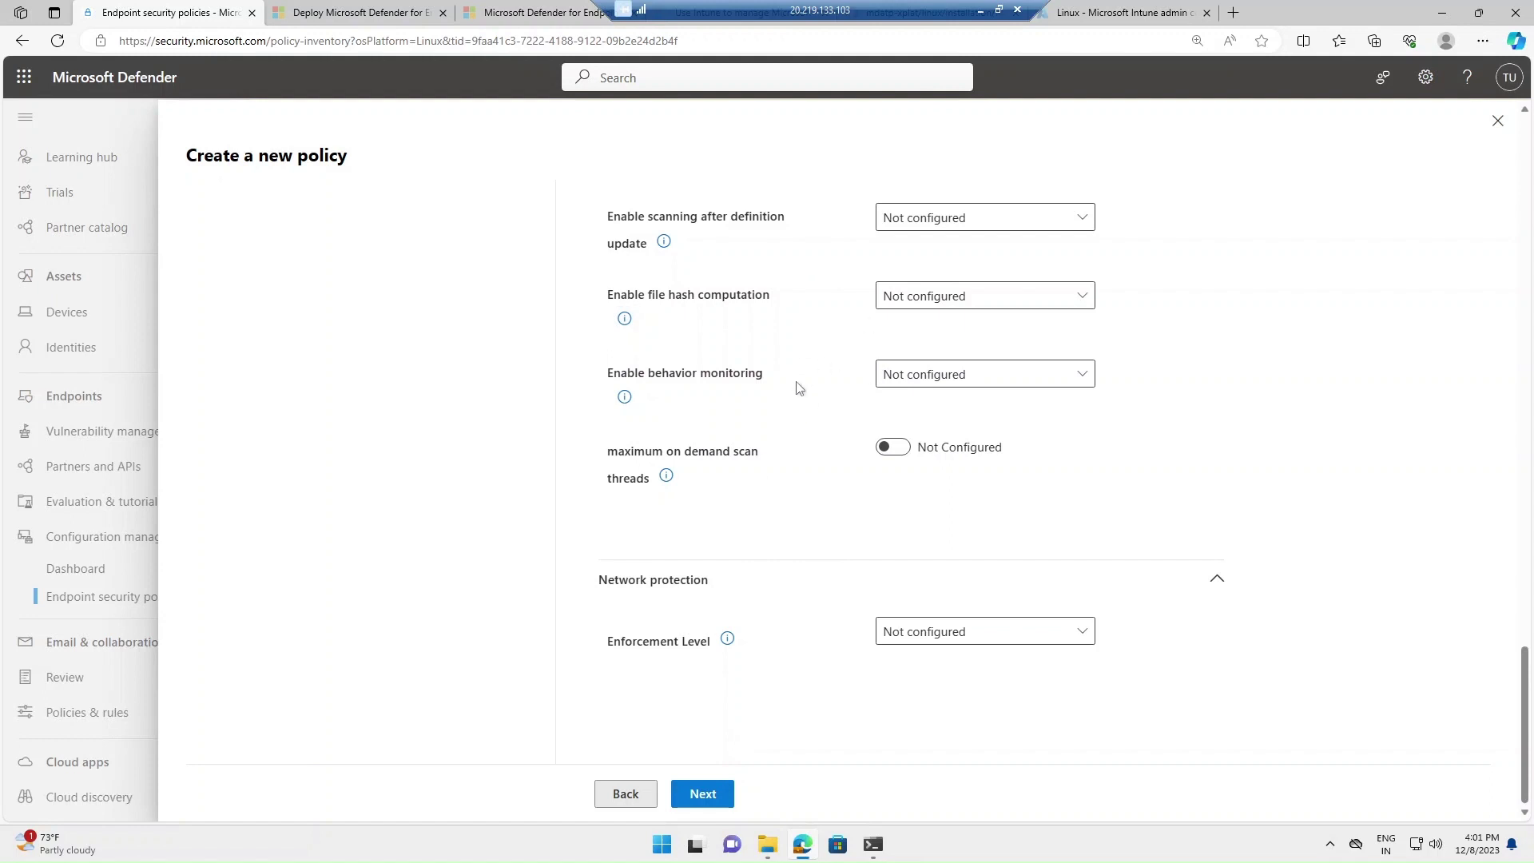
scroll(775, 450, up, 5)
scroll(752, 656, down, 5)
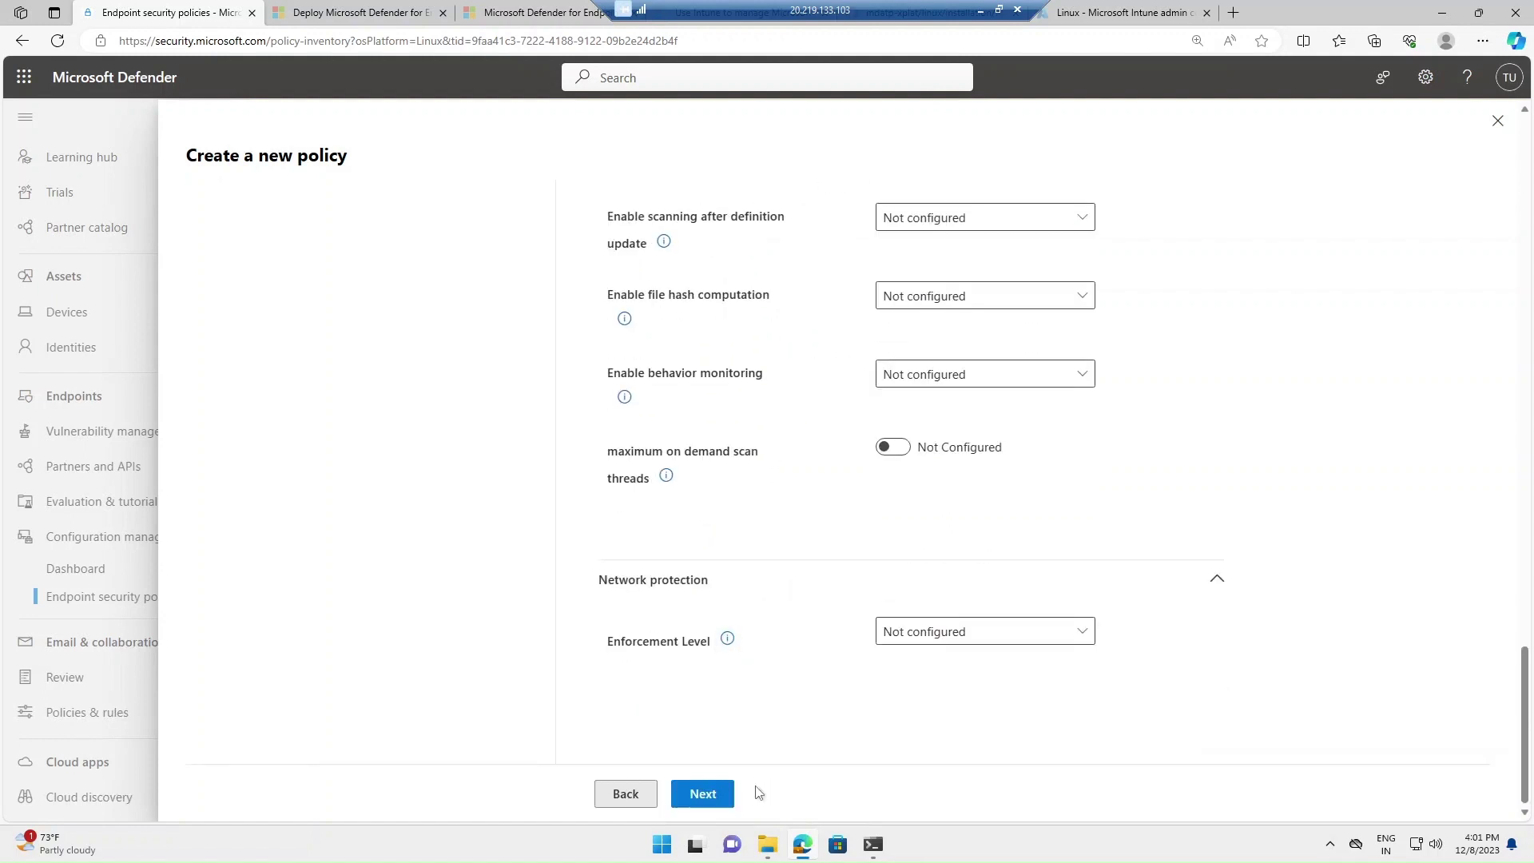
- Assign the test policy to the Linux device group, and close the wizard at the review stage without saving
click(703, 794)
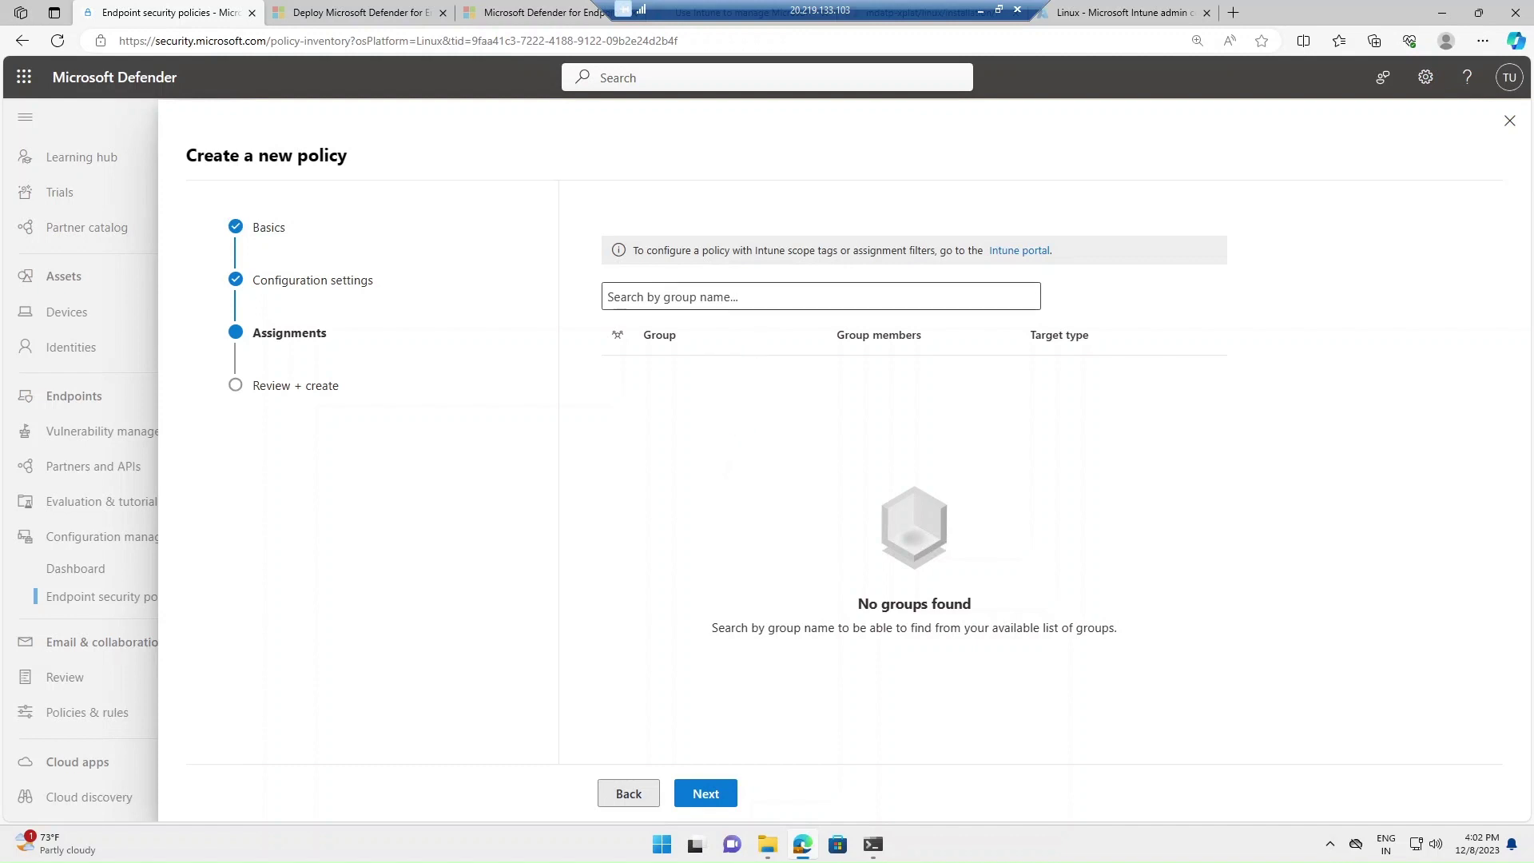
click(719, 292)
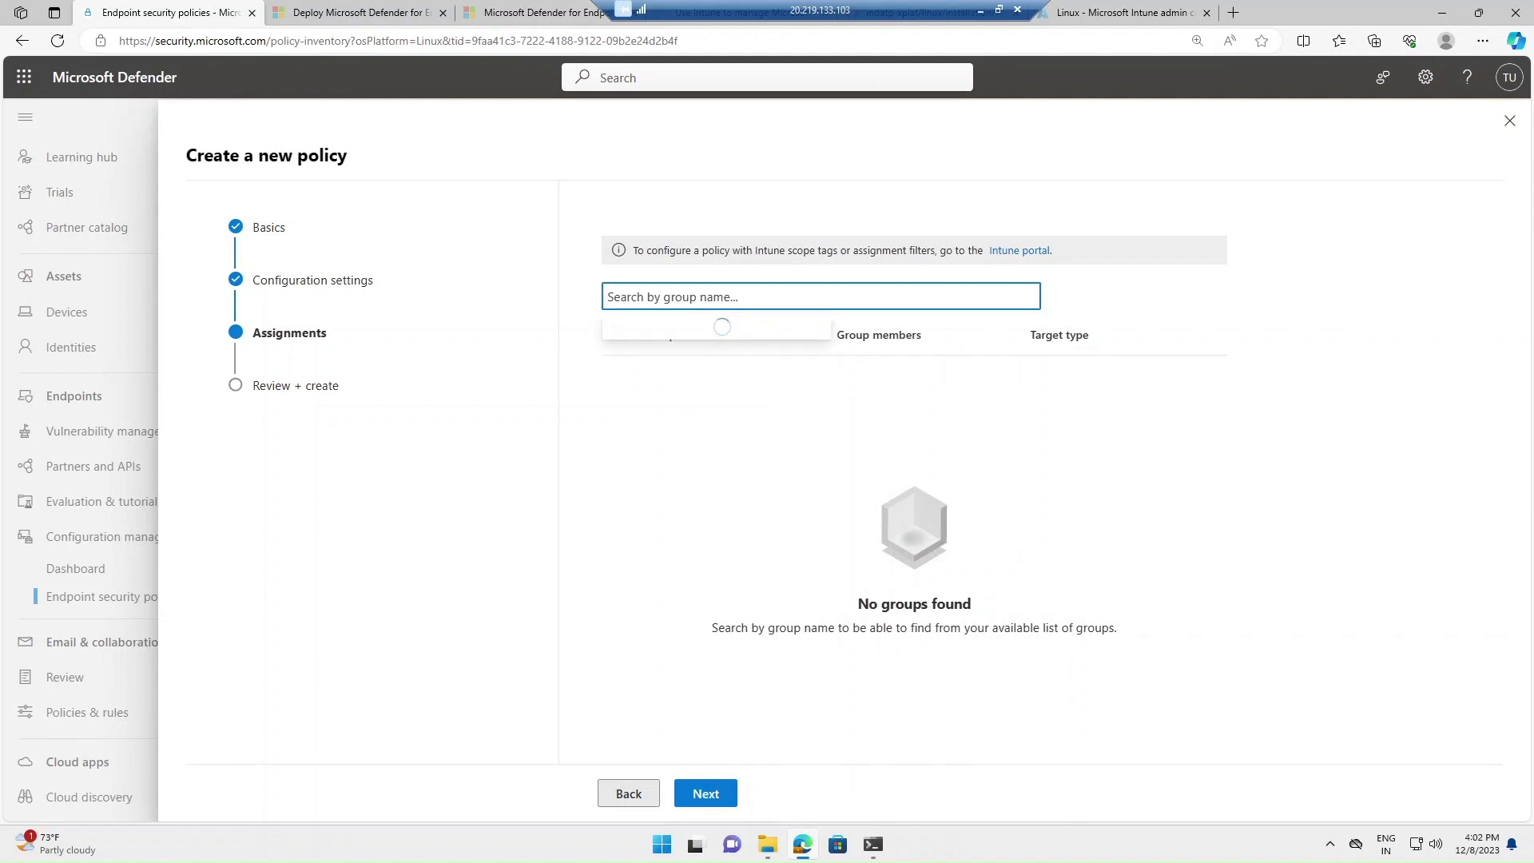
click(668, 415)
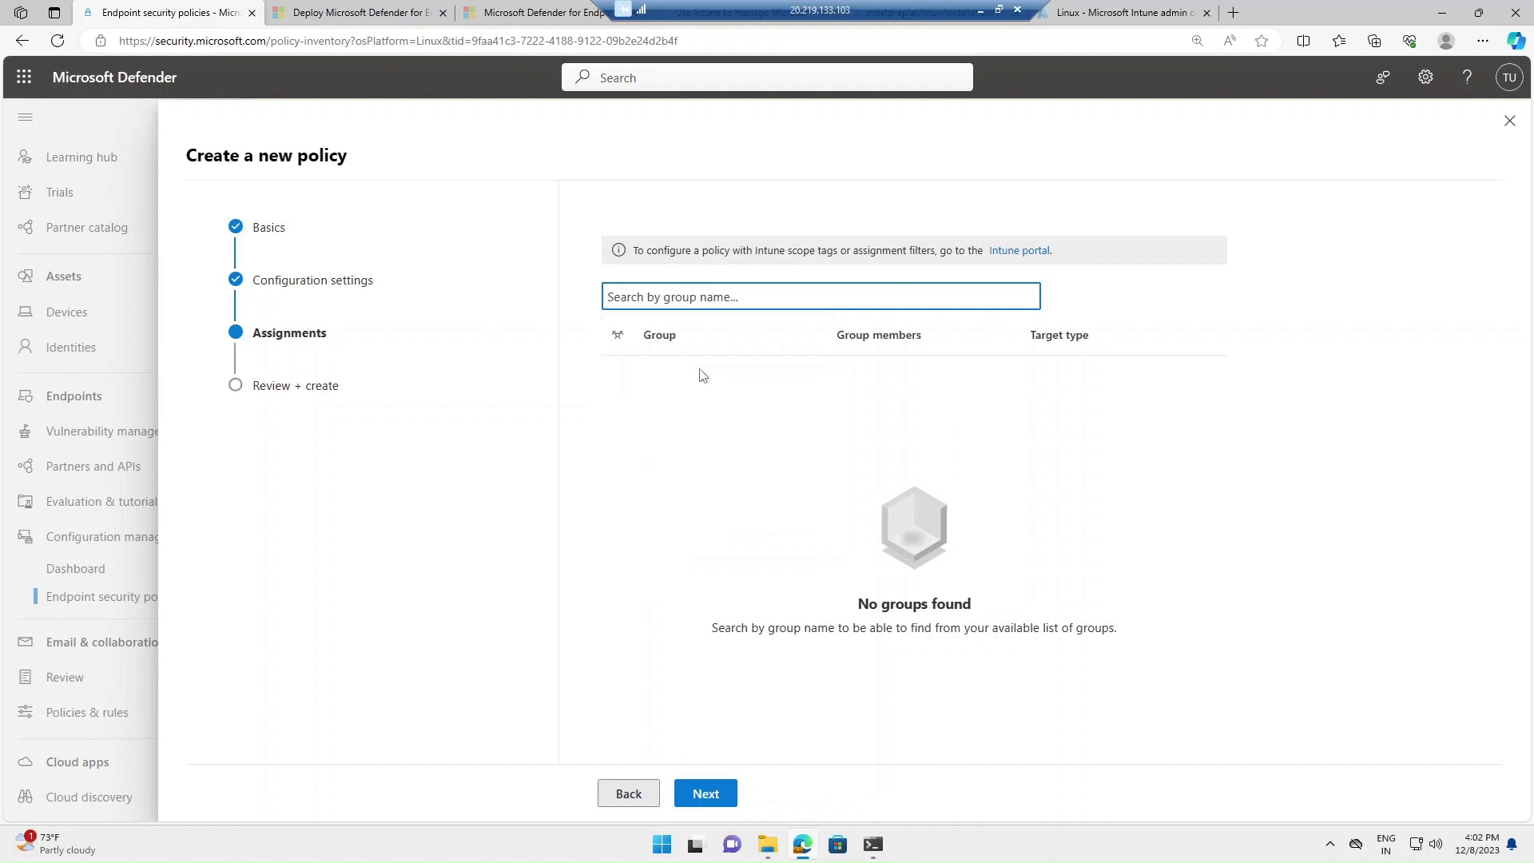
scroll(776, 479, down, 5)
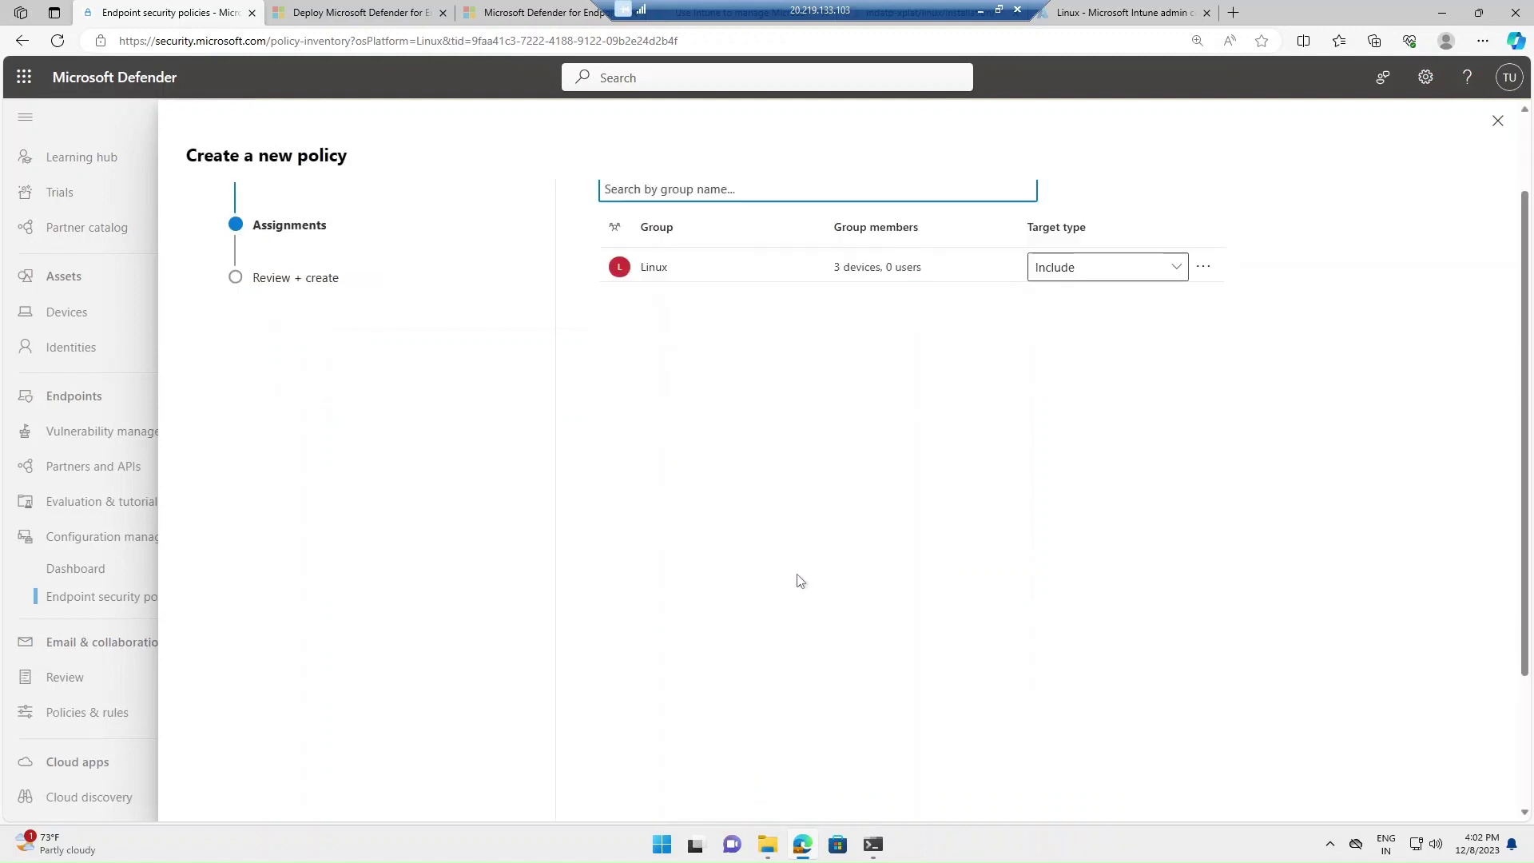
click(702, 794)
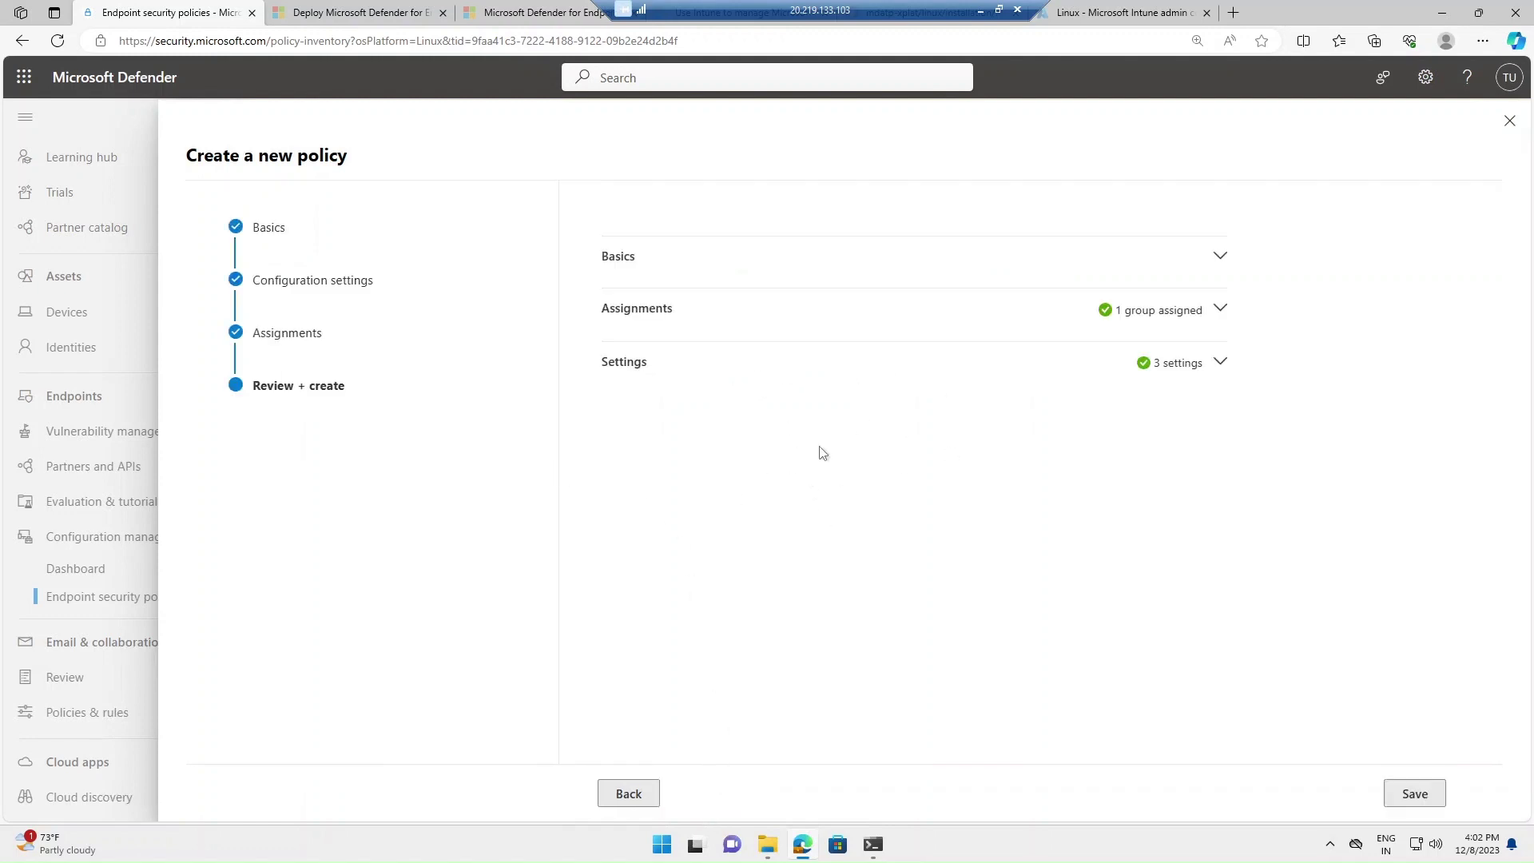
click(1401, 809)
click(1510, 121)
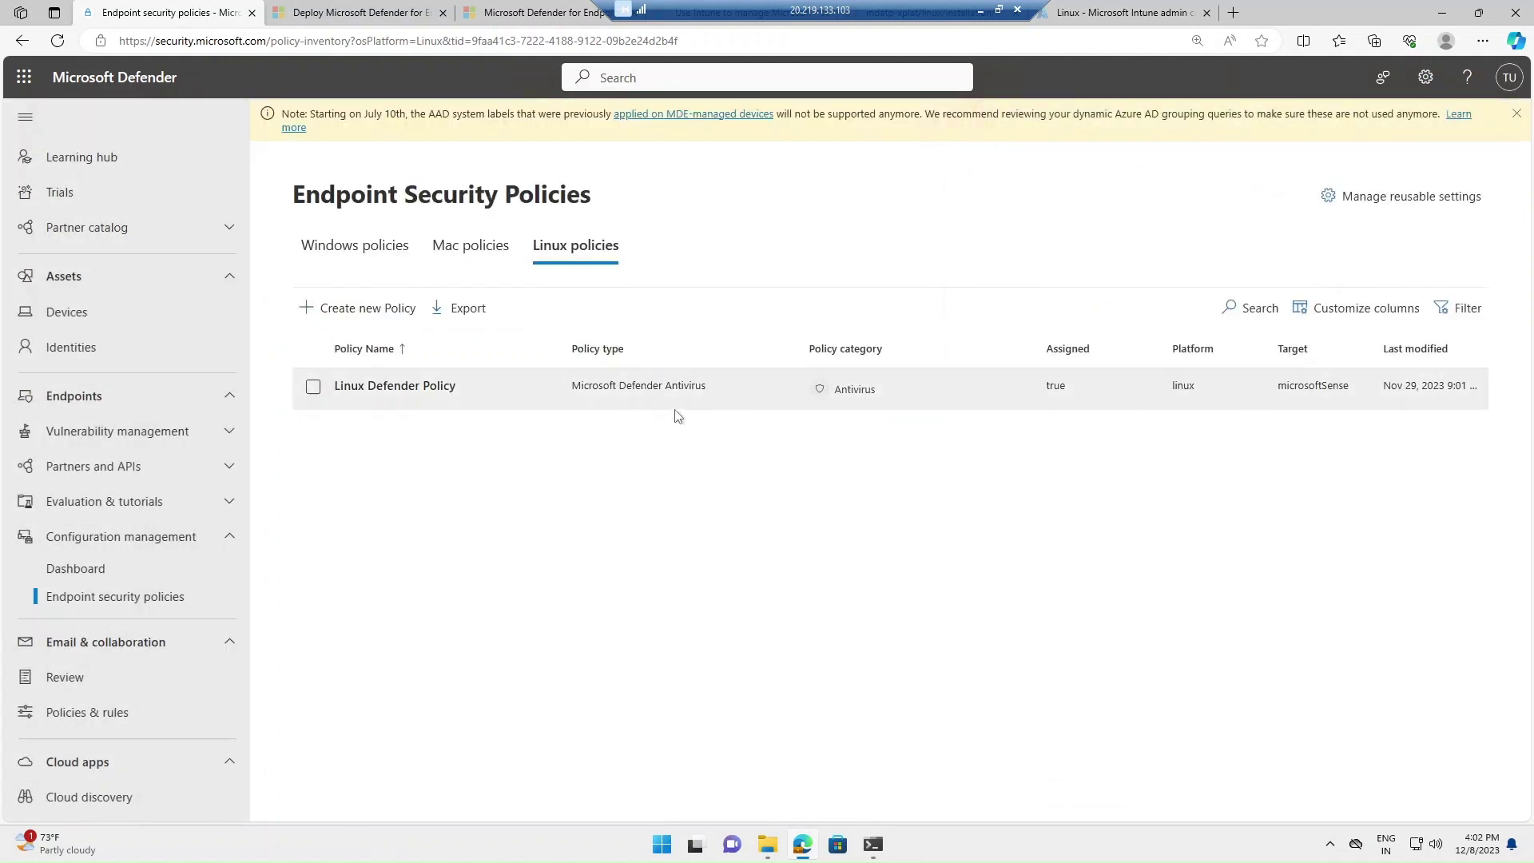
- Switch to the terminal, rerun mdatp health and check the managed flags on the cloud, sample submission, passive mode and real-time protection settings
click(875, 852)
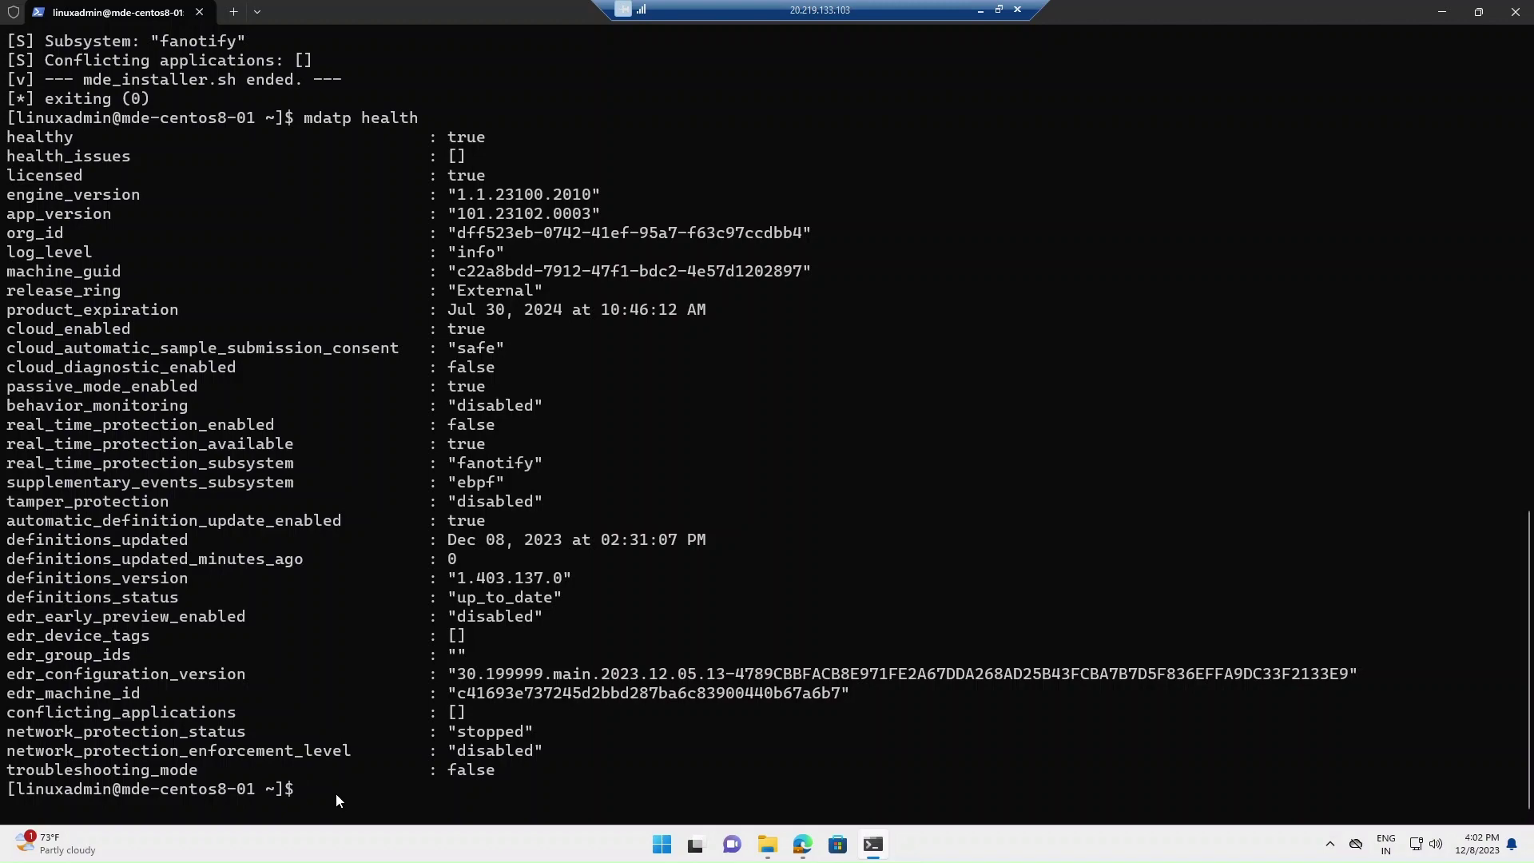
key(Up)
key(Return)
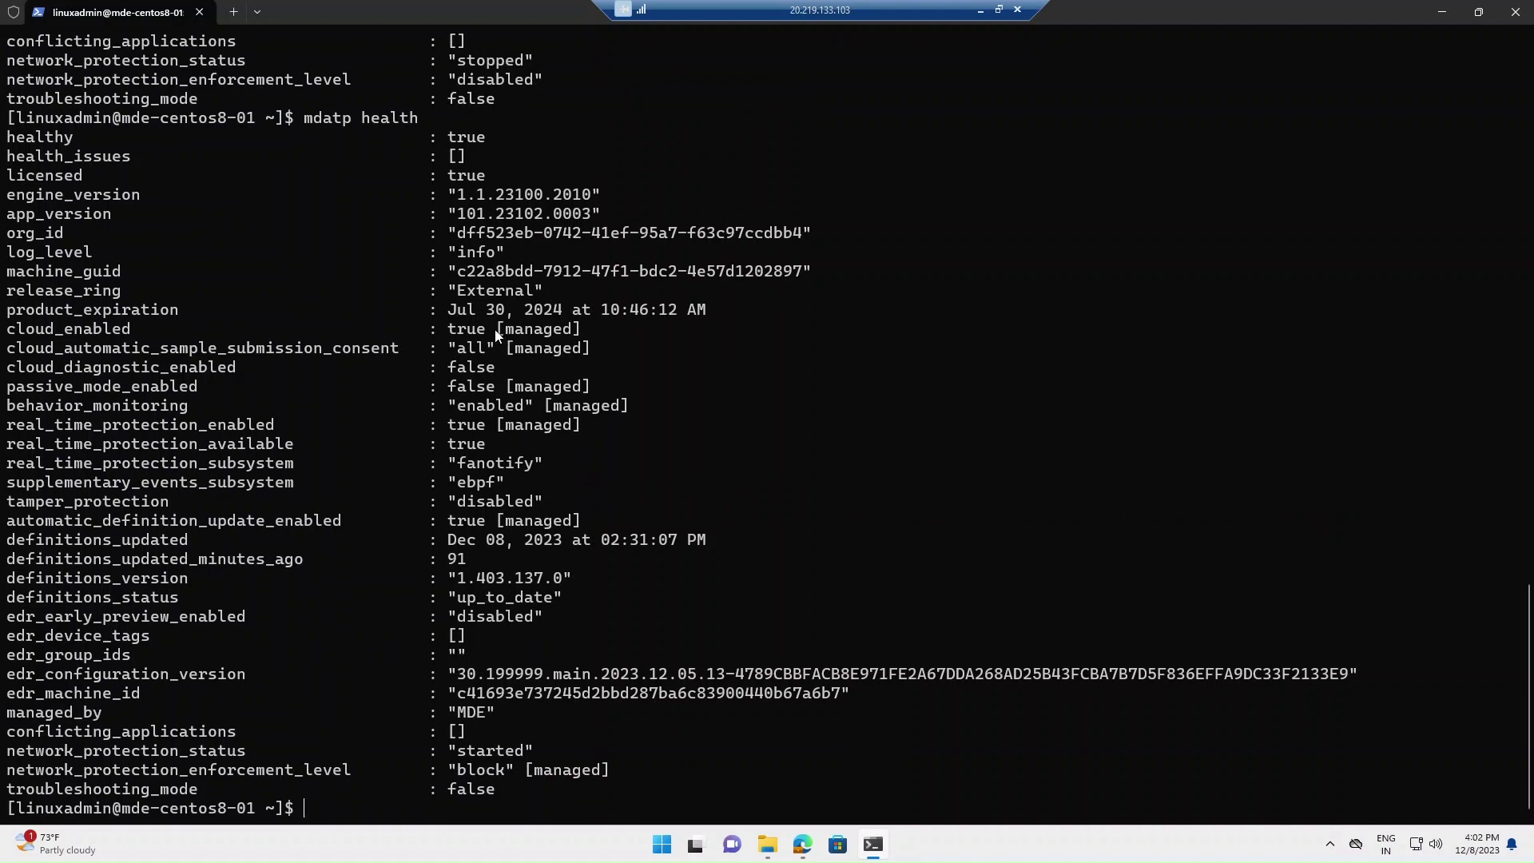
drag(495, 335, 605, 338)
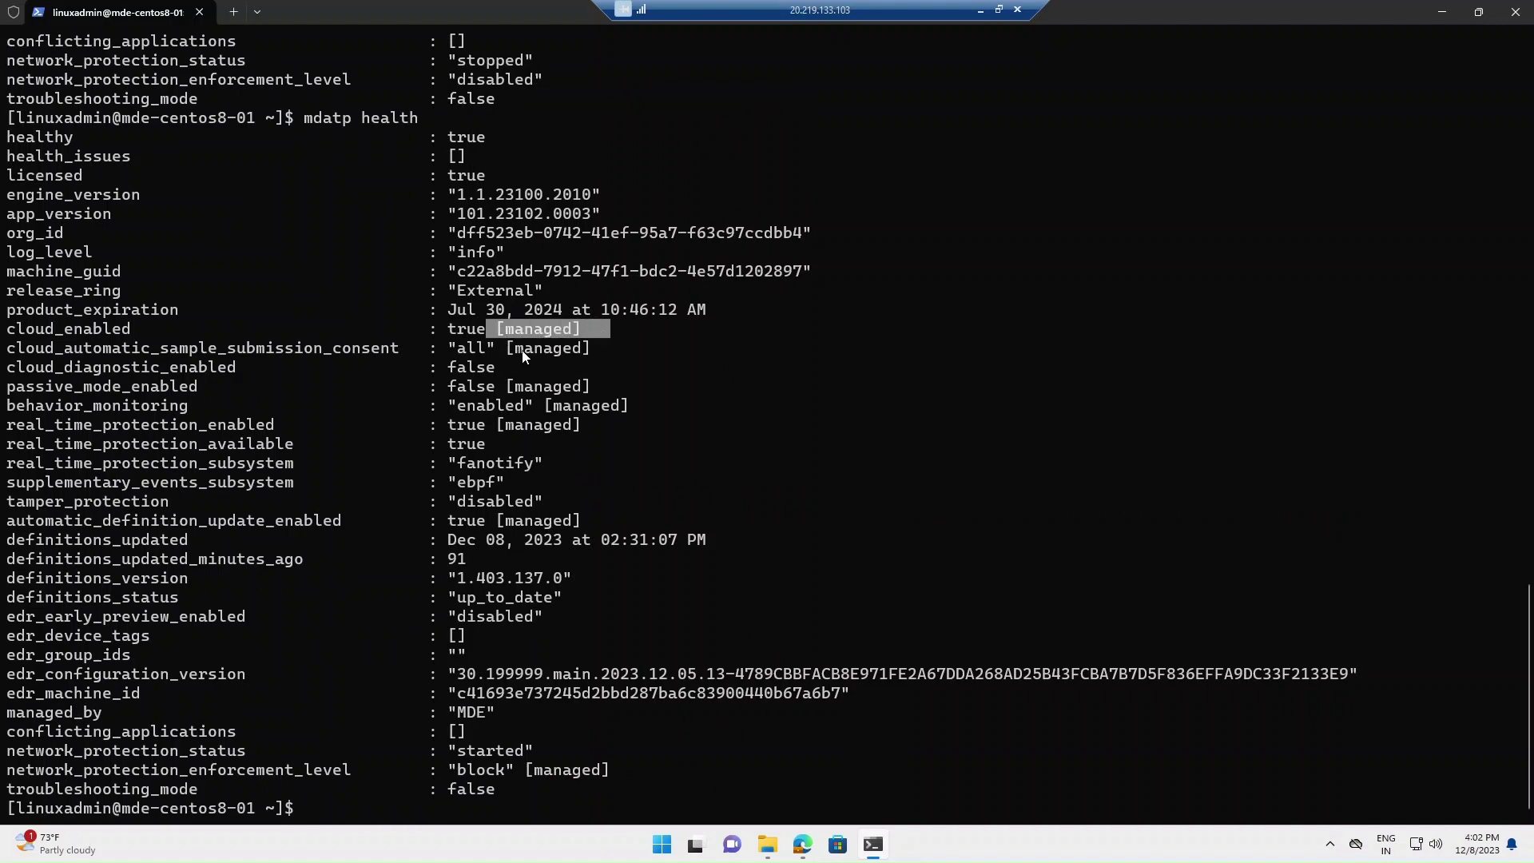
drag(507, 350, 601, 350)
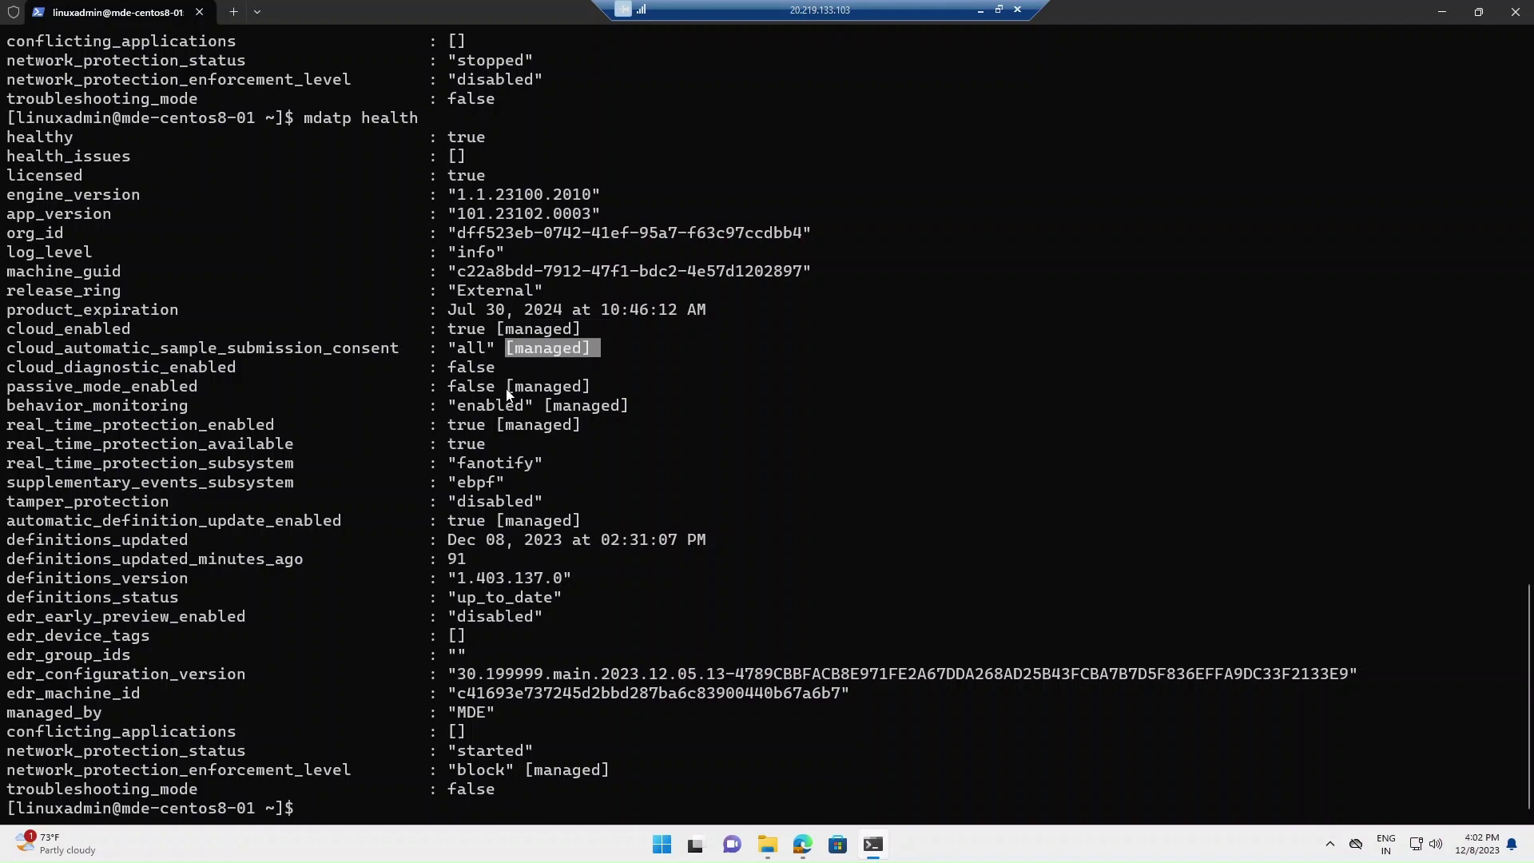
drag(508, 393, 591, 392)
drag(487, 428, 574, 429)
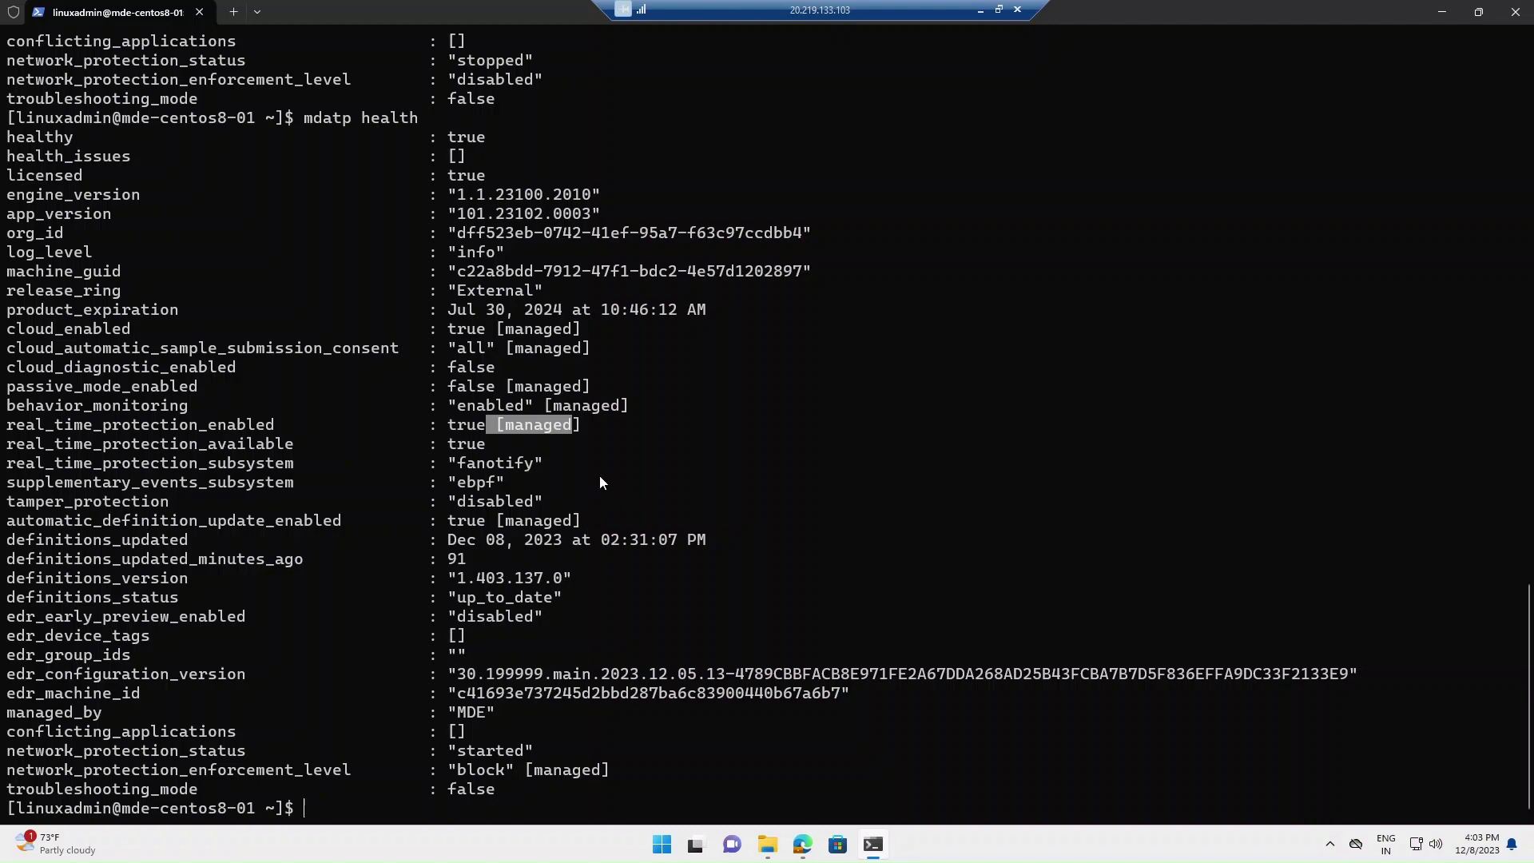
- Compare the protection settings in the earlier mdatp health output with those in the latest output
scroll(600, 480, up, 8)
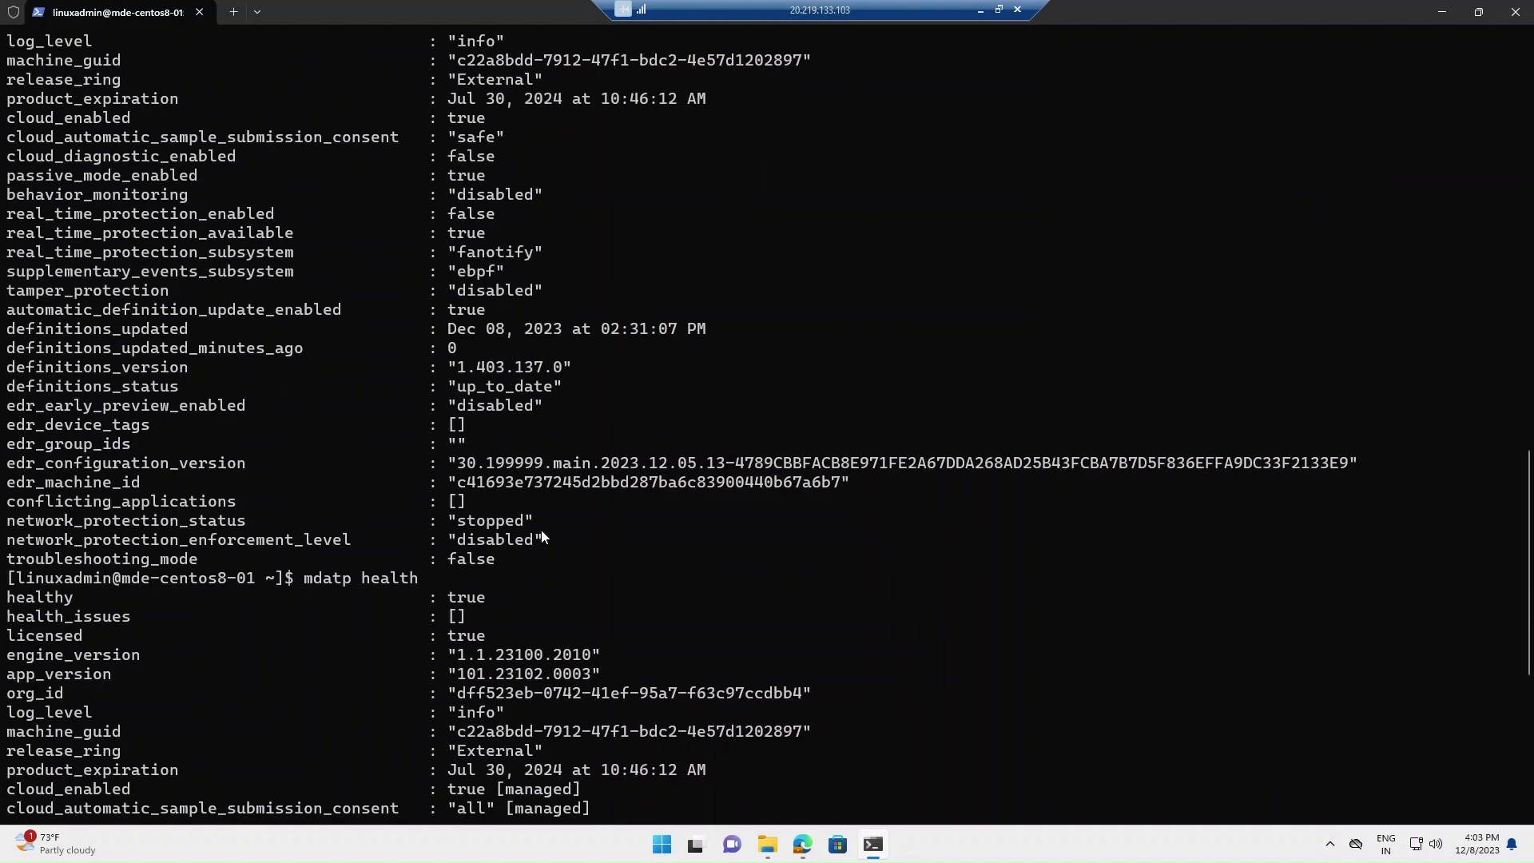
scroll(496, 568, up, 4)
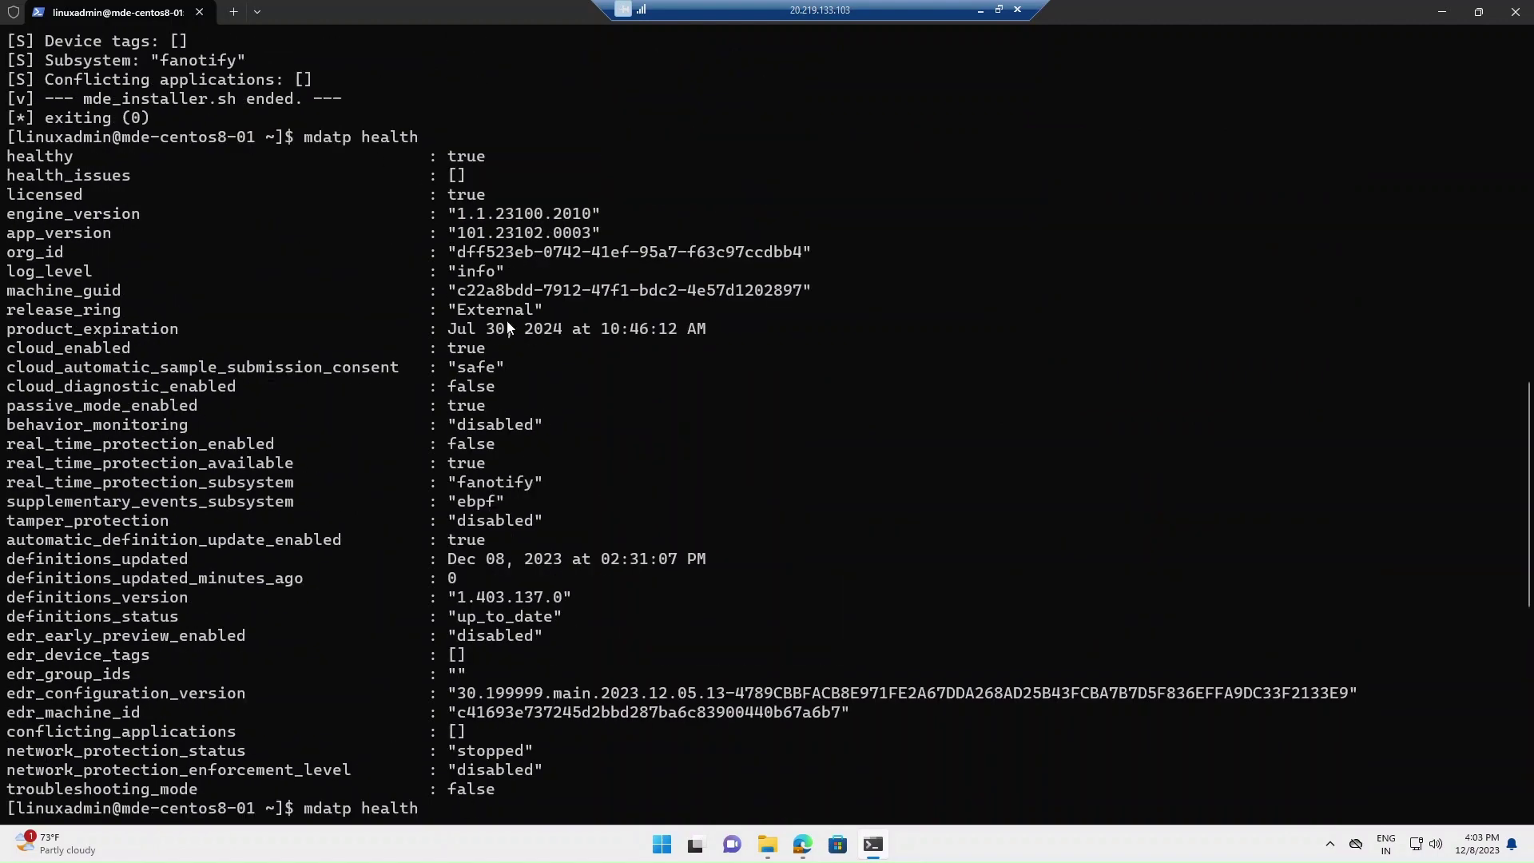
scroll(572, 434, down, 1)
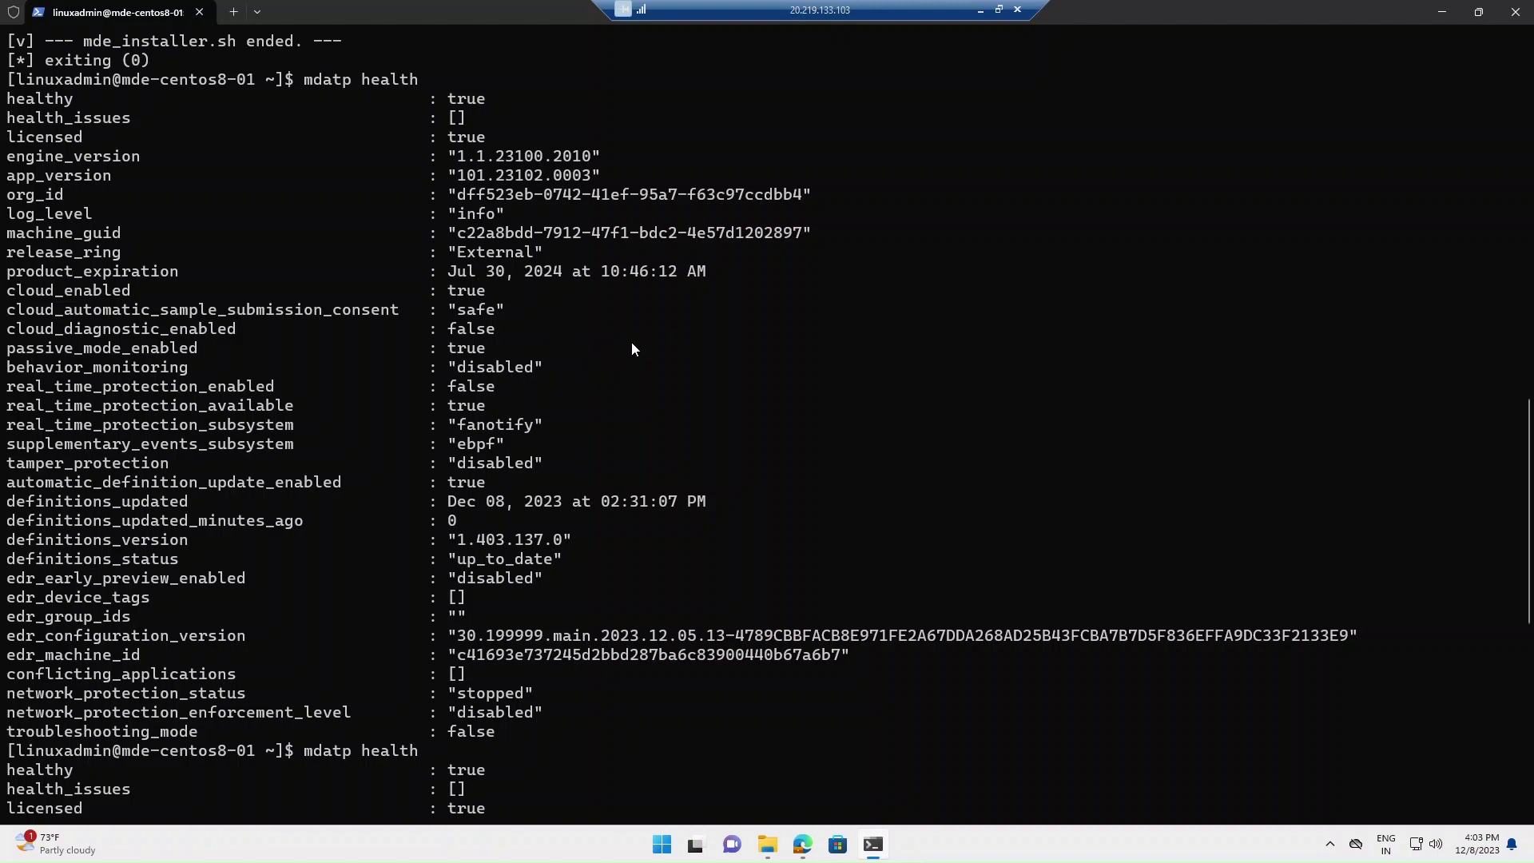
scroll(628, 345, down, 2)
scroll(592, 482, down, 2)
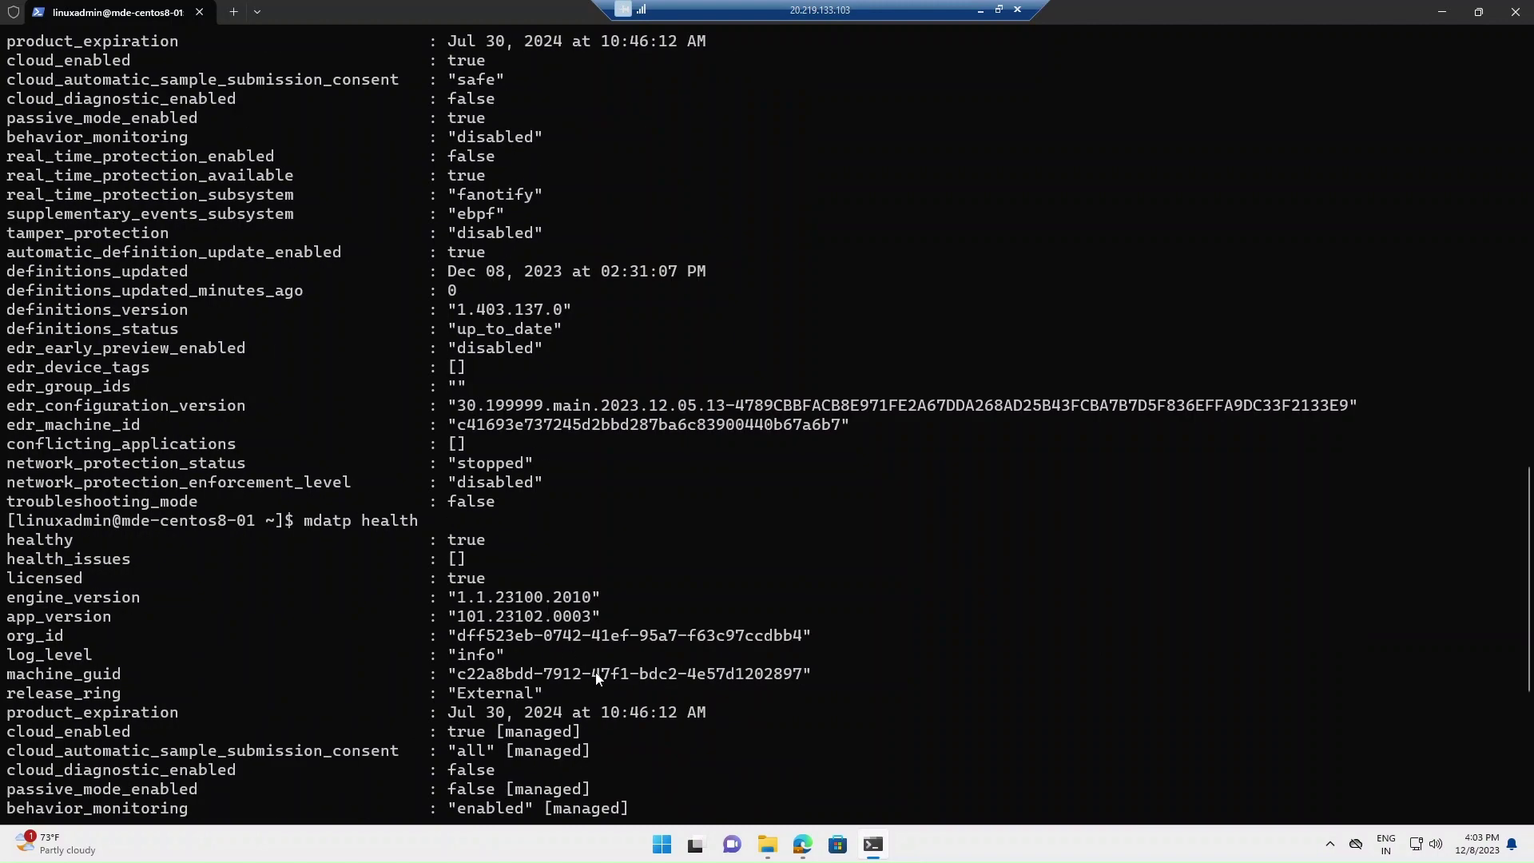
scroll(591, 676, down, 2)
scroll(592, 655, down, 2)
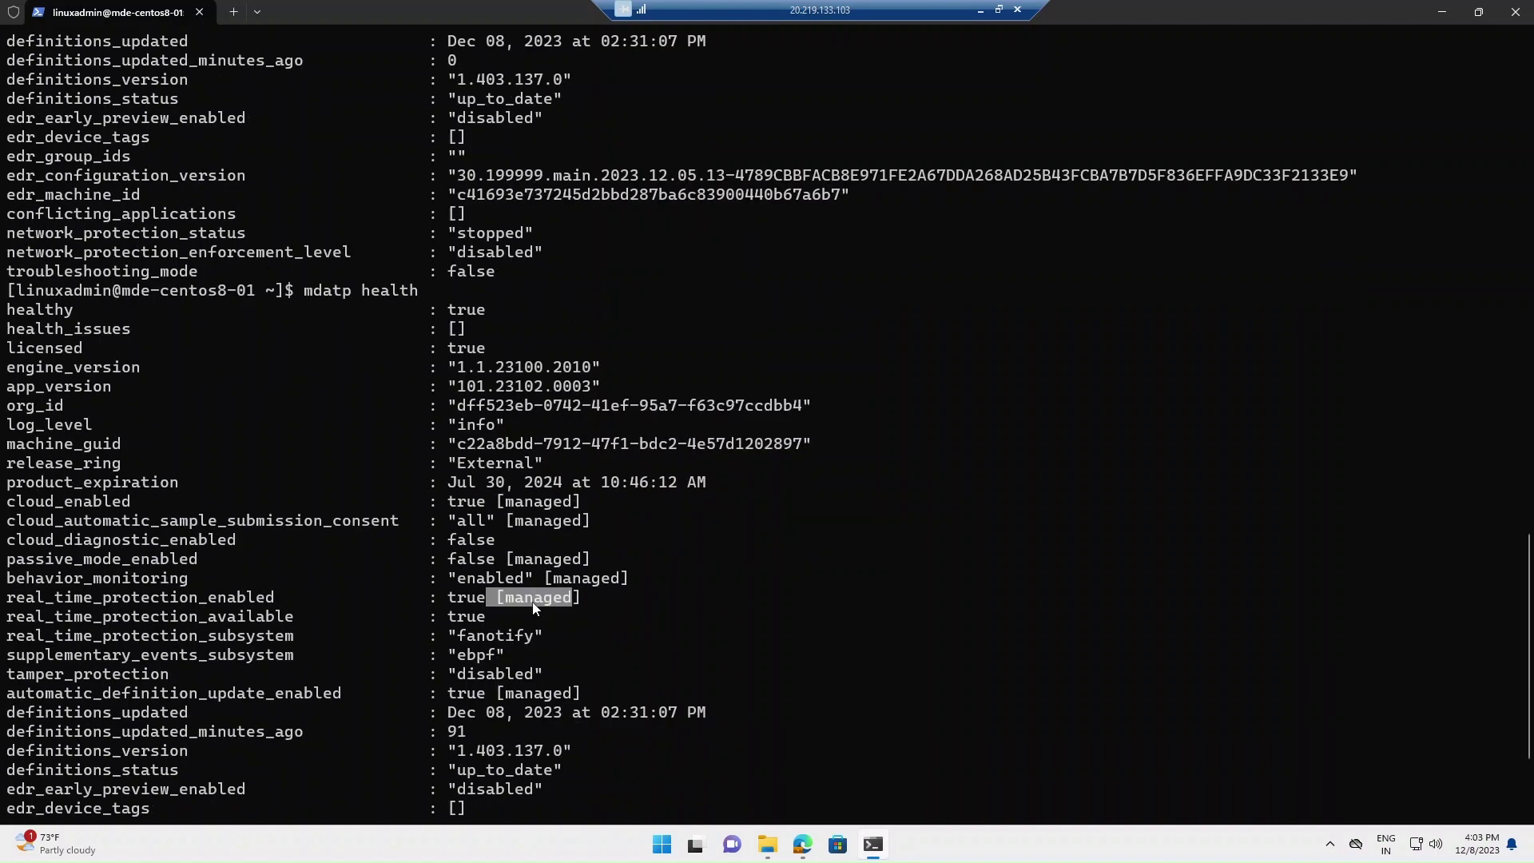
drag(498, 598, 582, 596)
scroll(535, 596, down, 2)
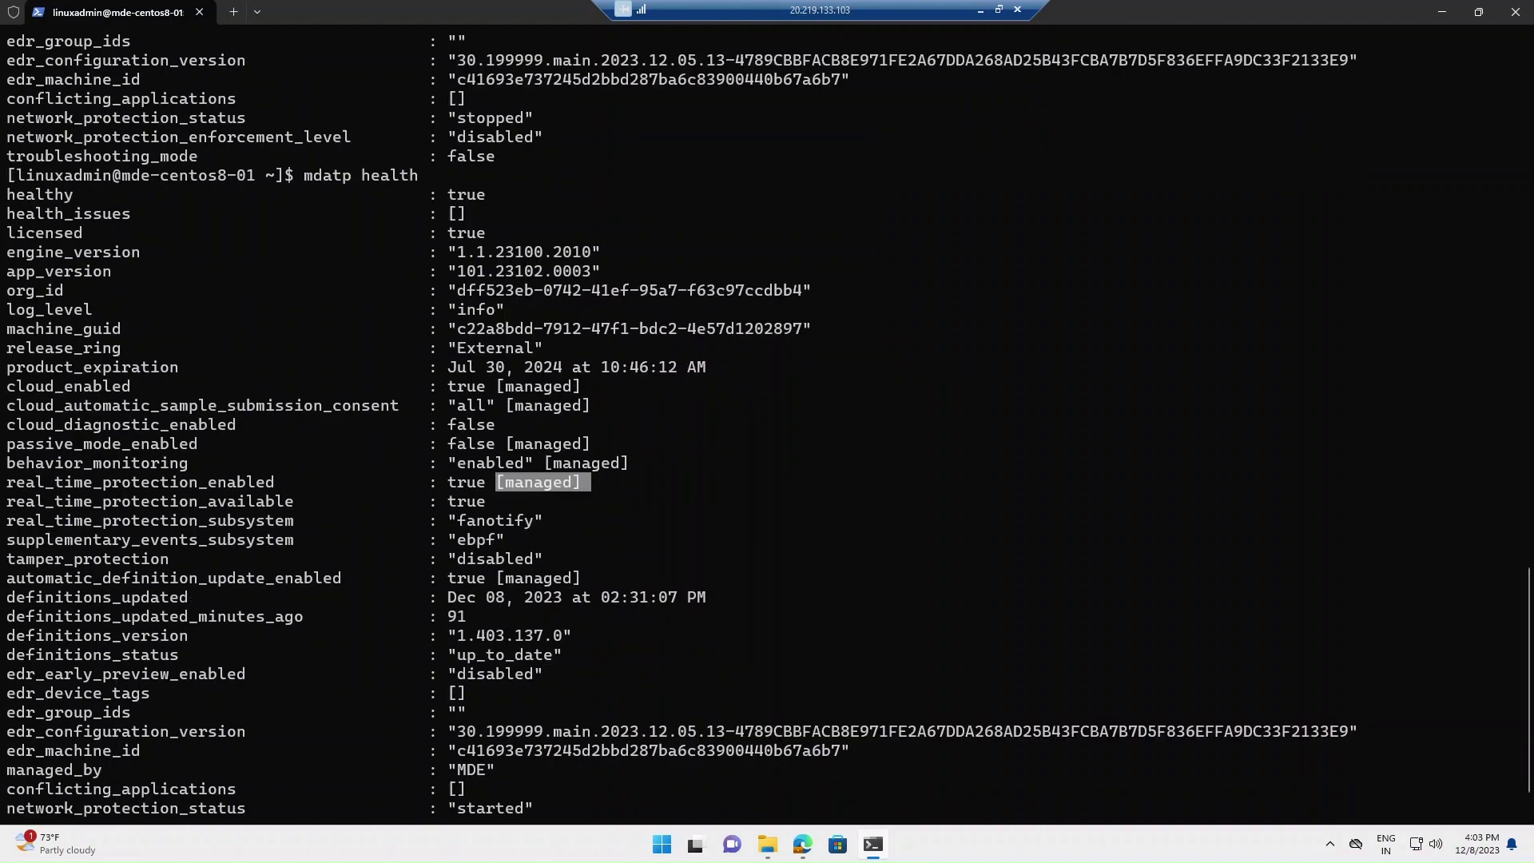
scroll(535, 595, down, 1)
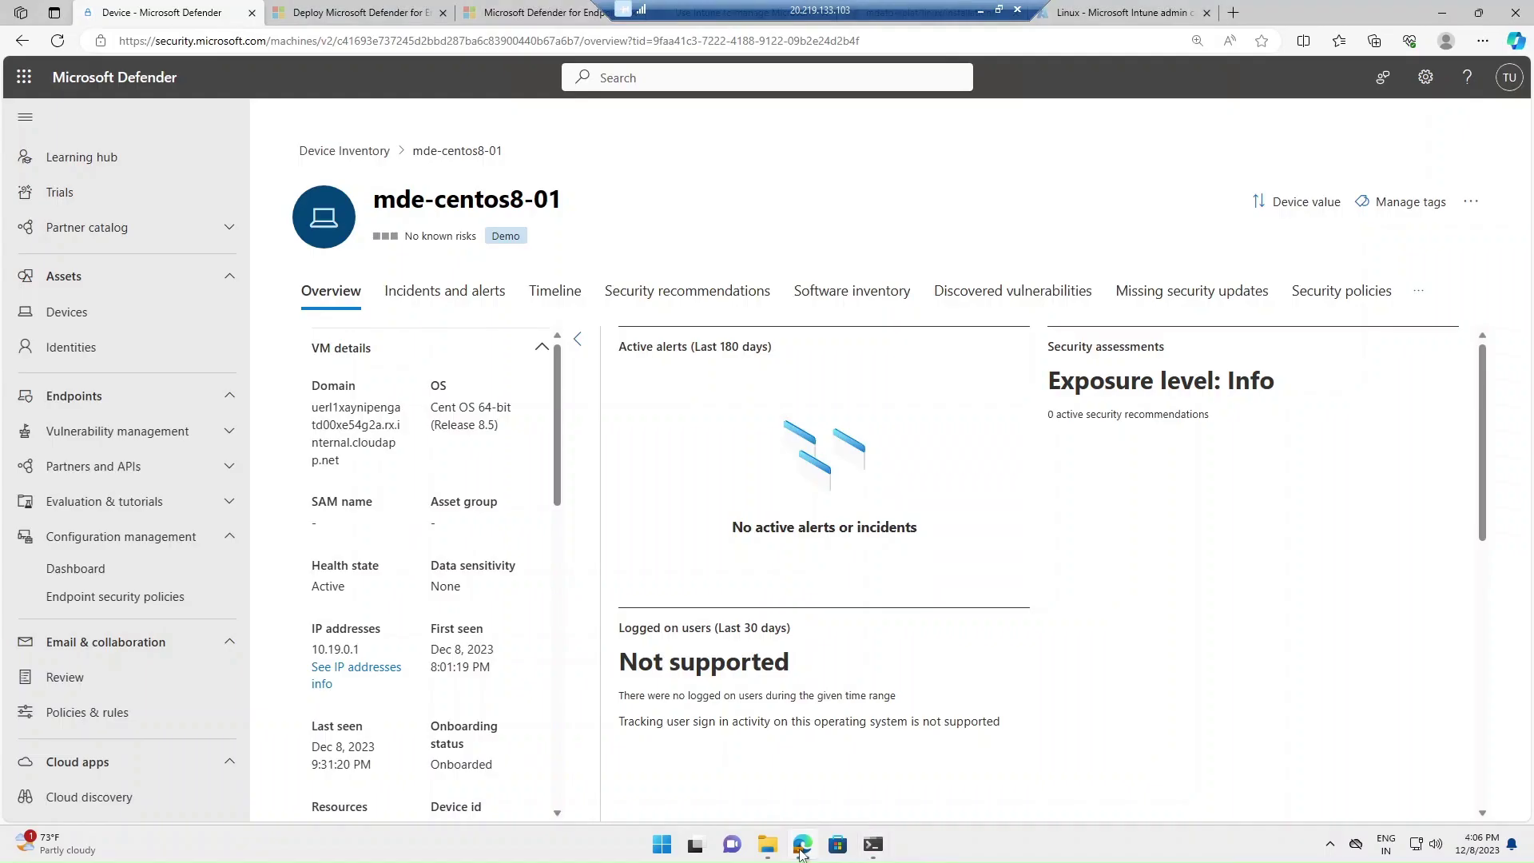
- Switch to the Microsoft Defender portal and open the security policies of the device mde-centos8-01
click(803, 852)
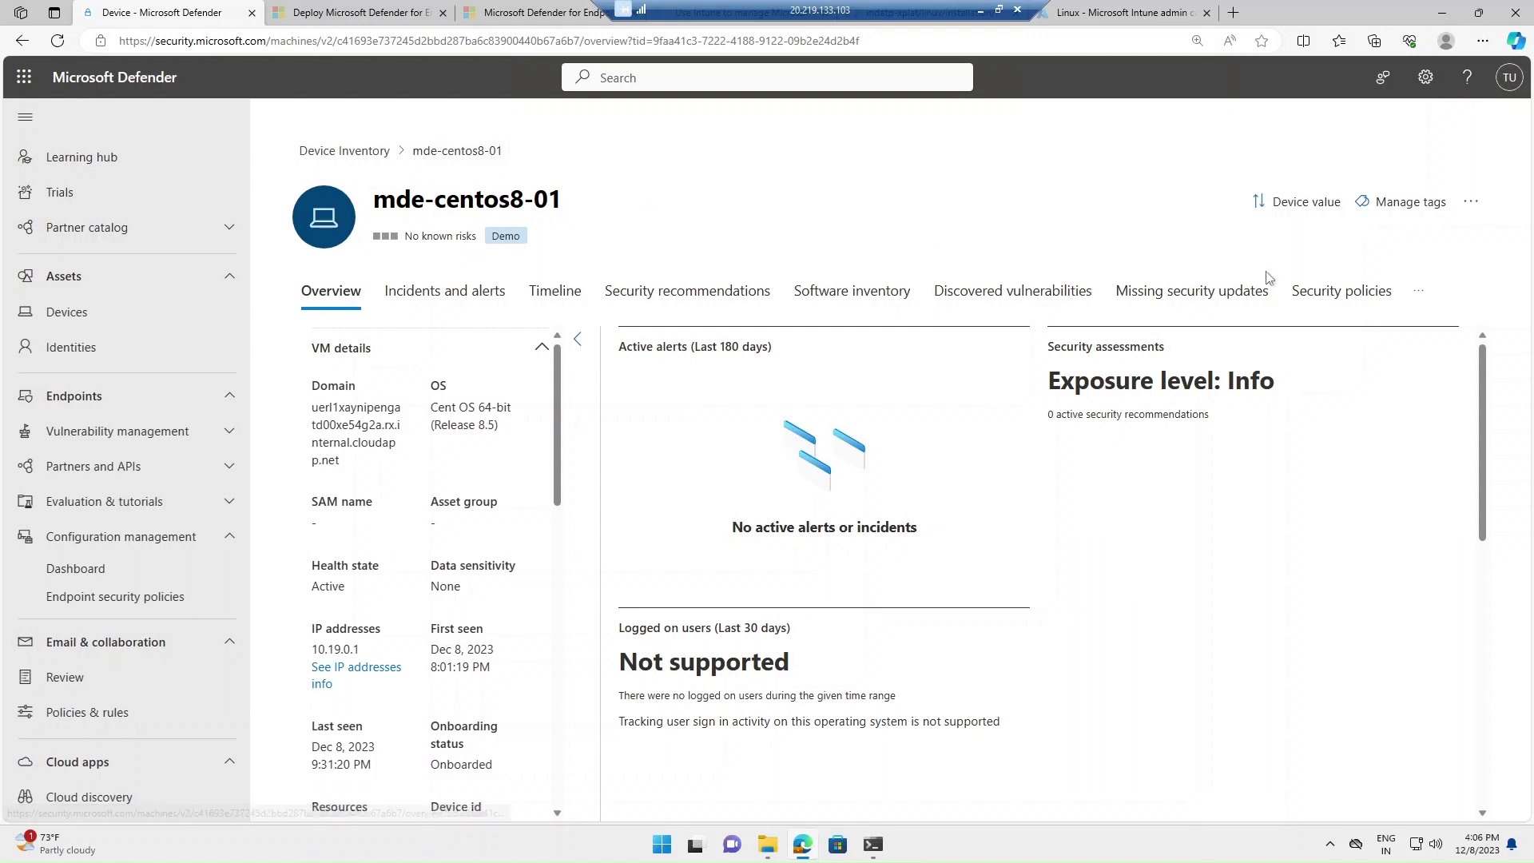
click(1345, 305)
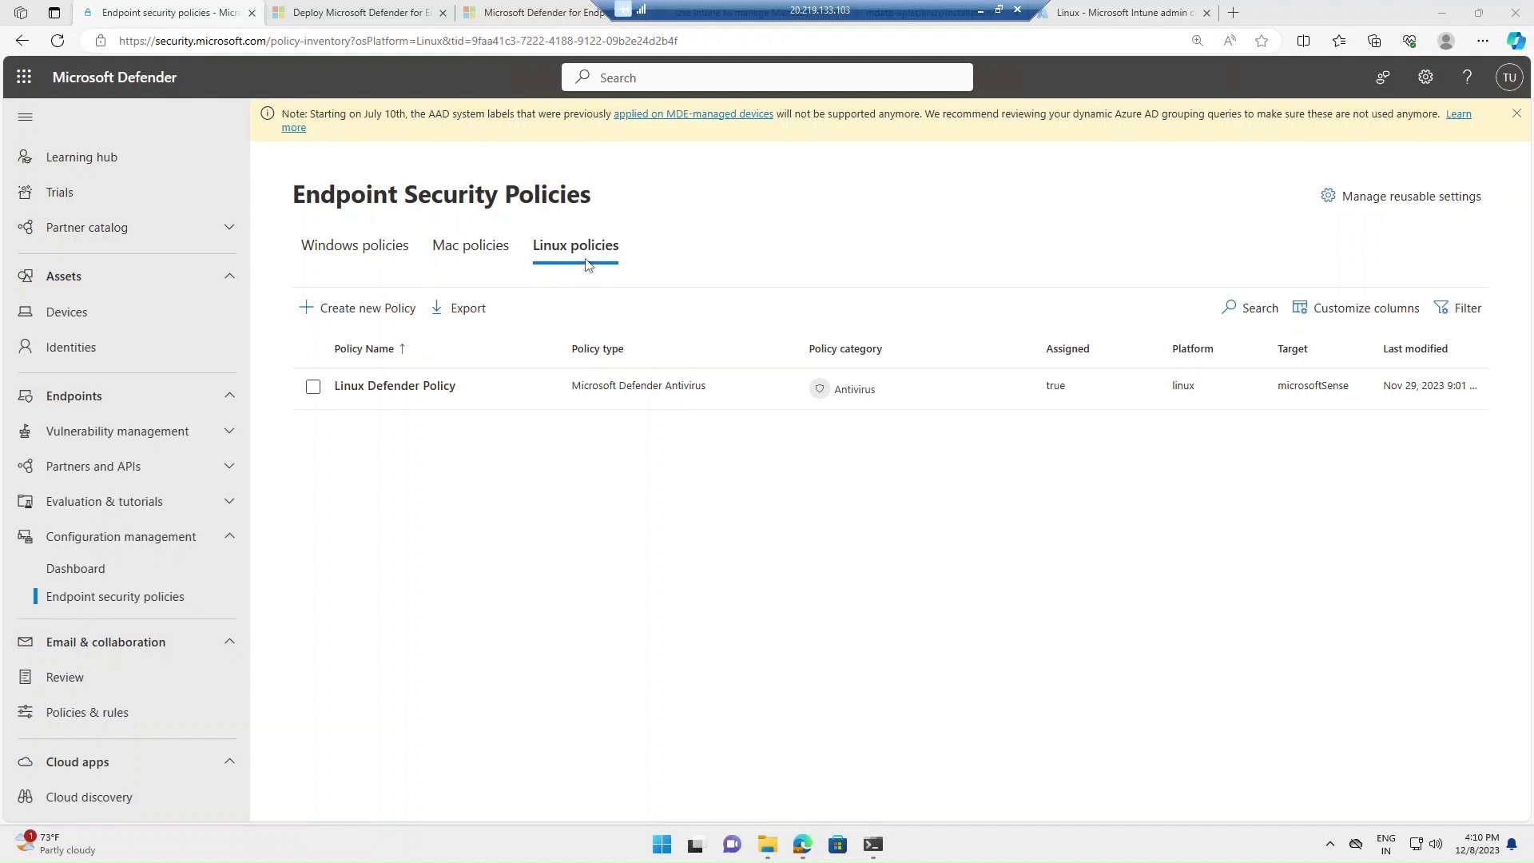
- Start a new policy for the Linux platform with the Microsoft Defender Antivirus exclusions template and name it Exclusion
click(364, 309)
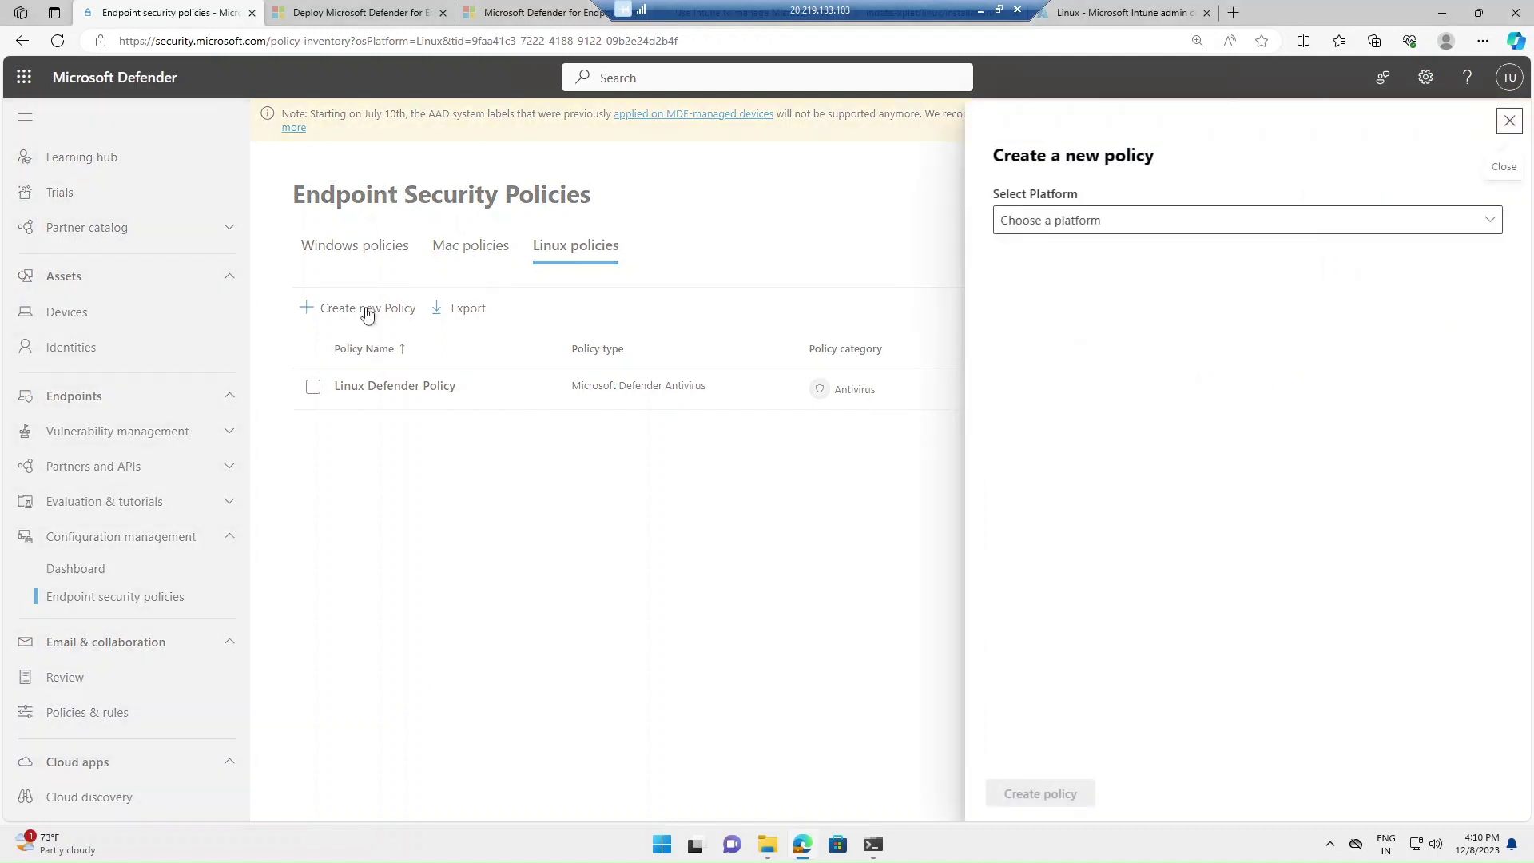
click(1067, 226)
click(1034, 325)
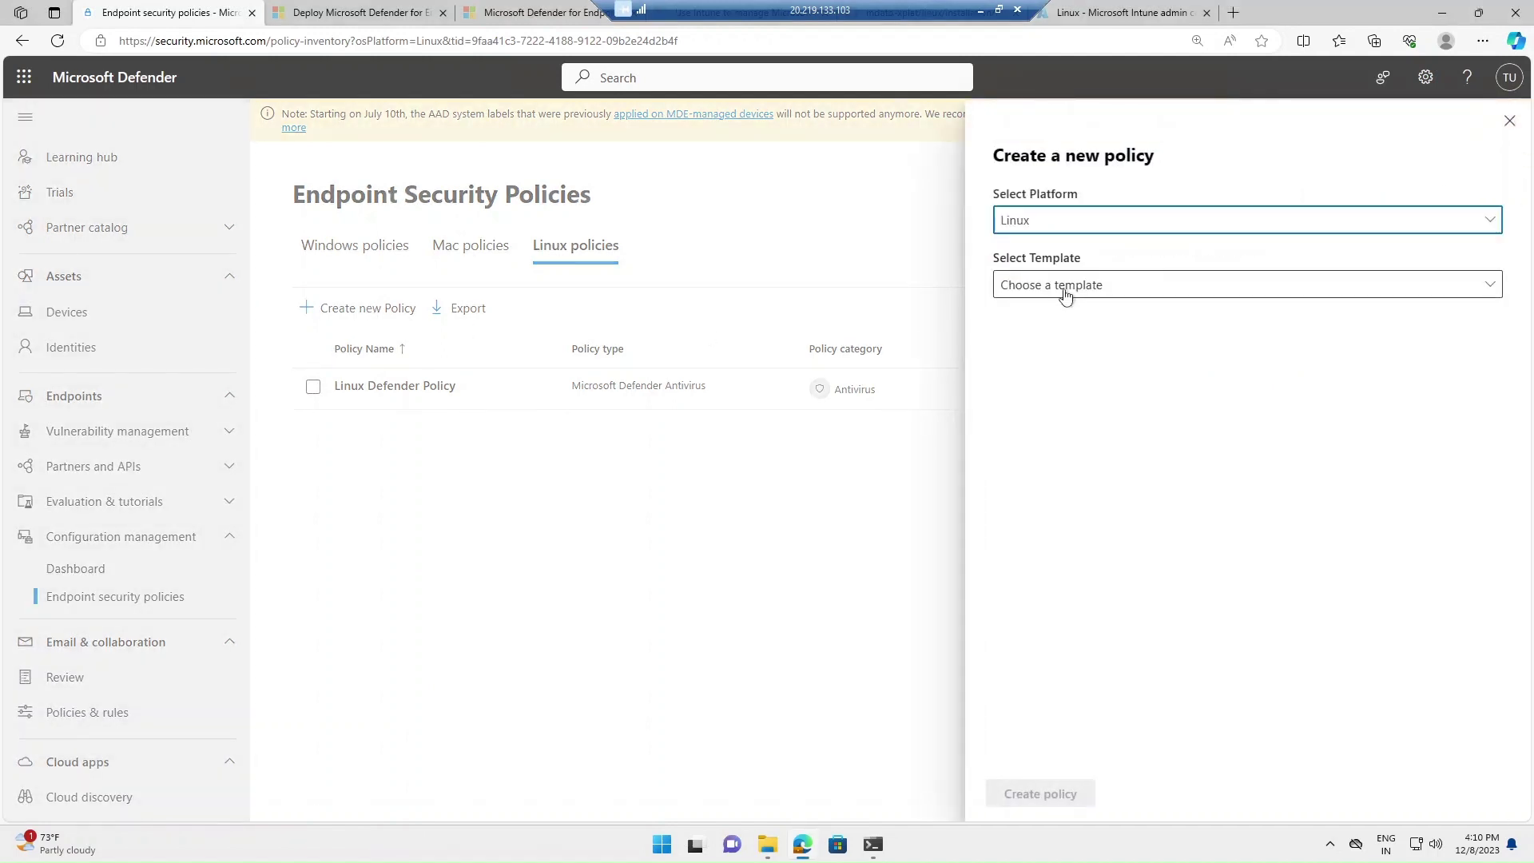
click(1065, 293)
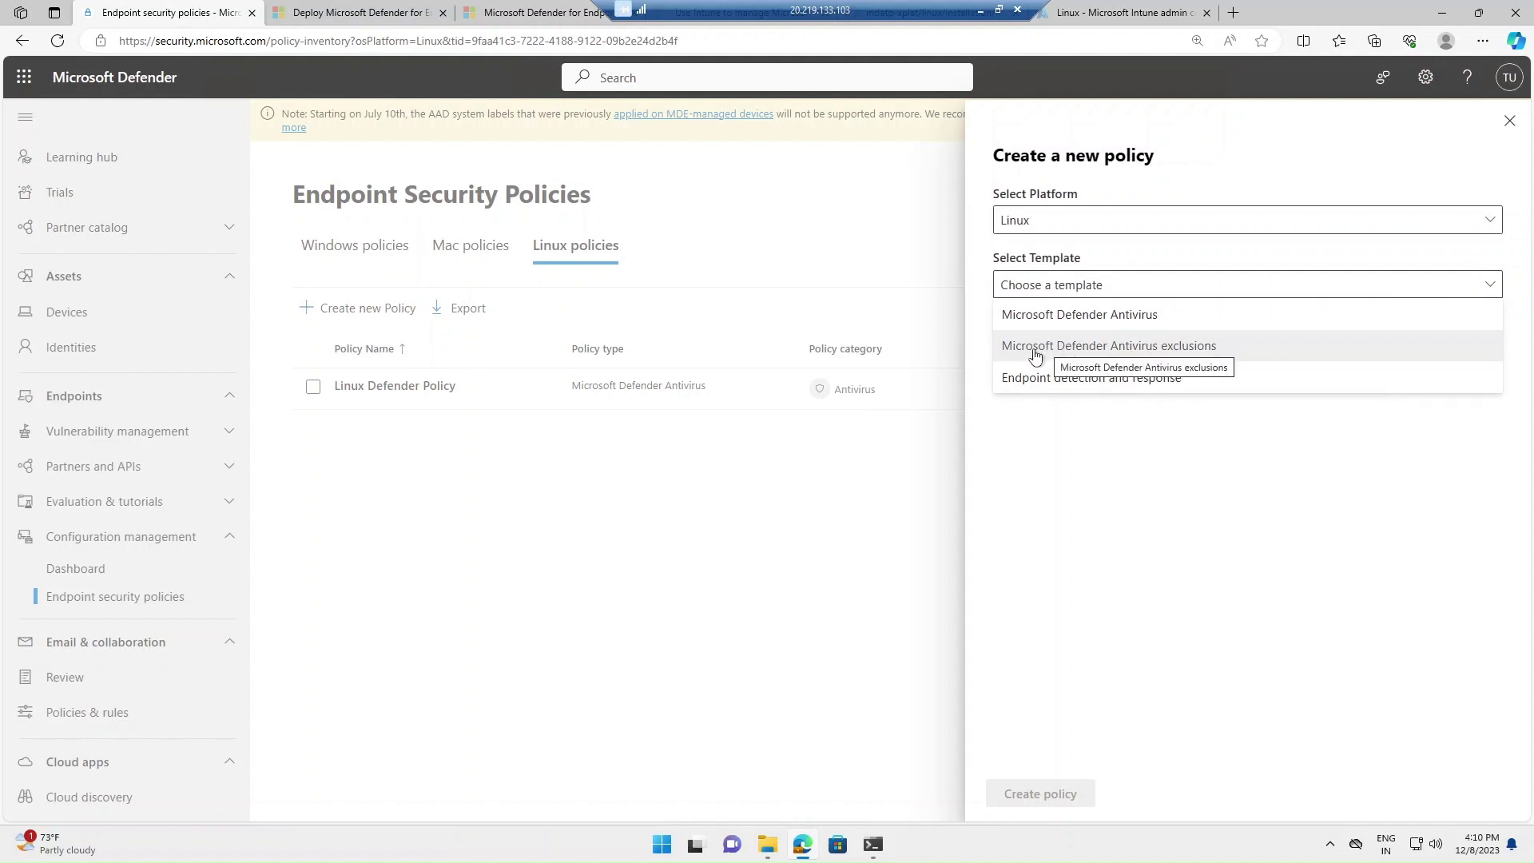
click(1190, 349)
click(1061, 793)
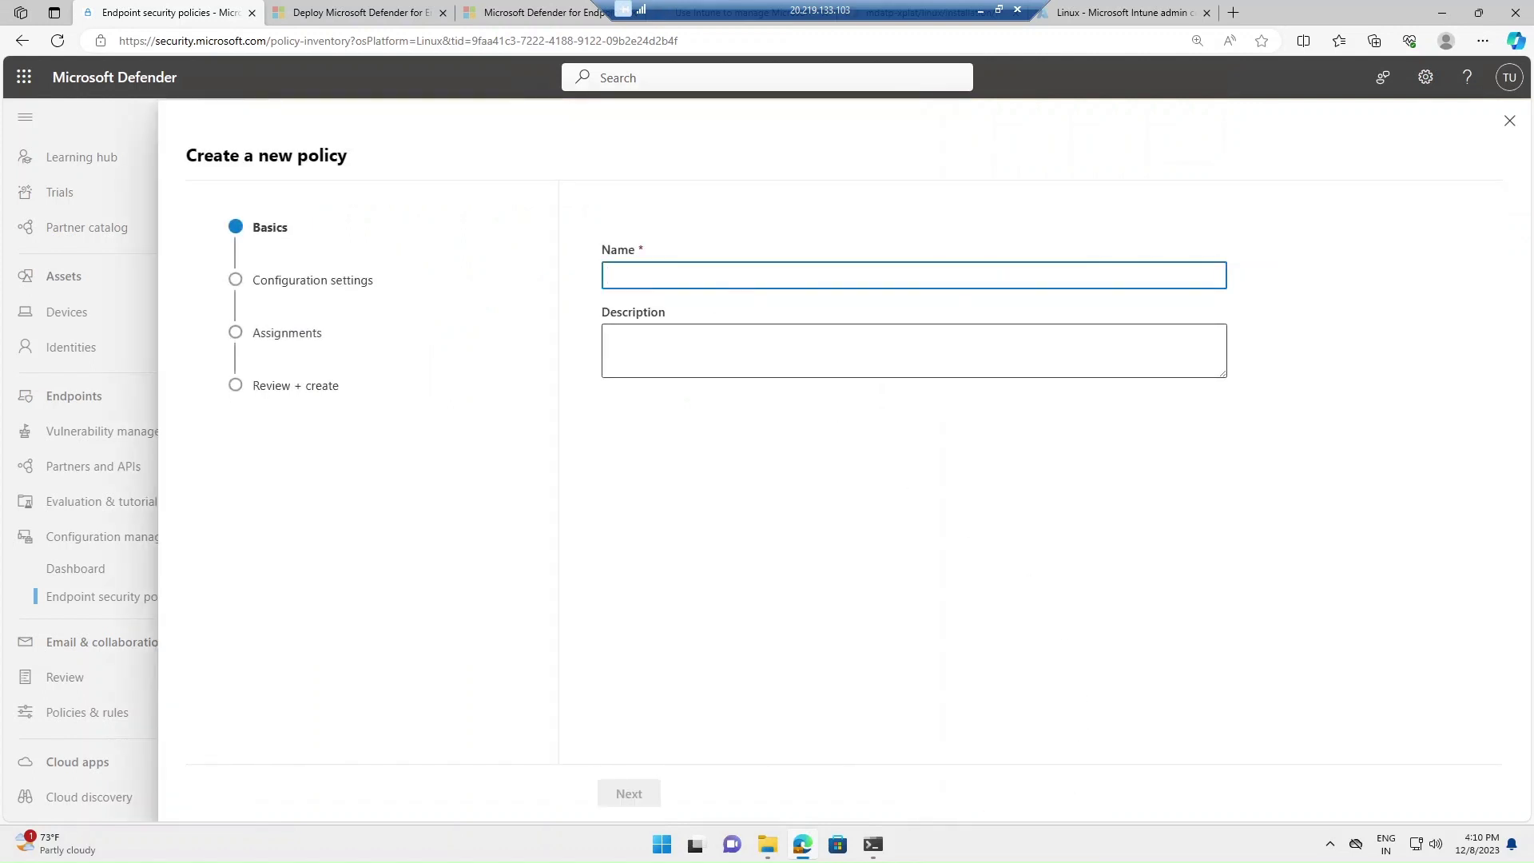
text(Exclusion)
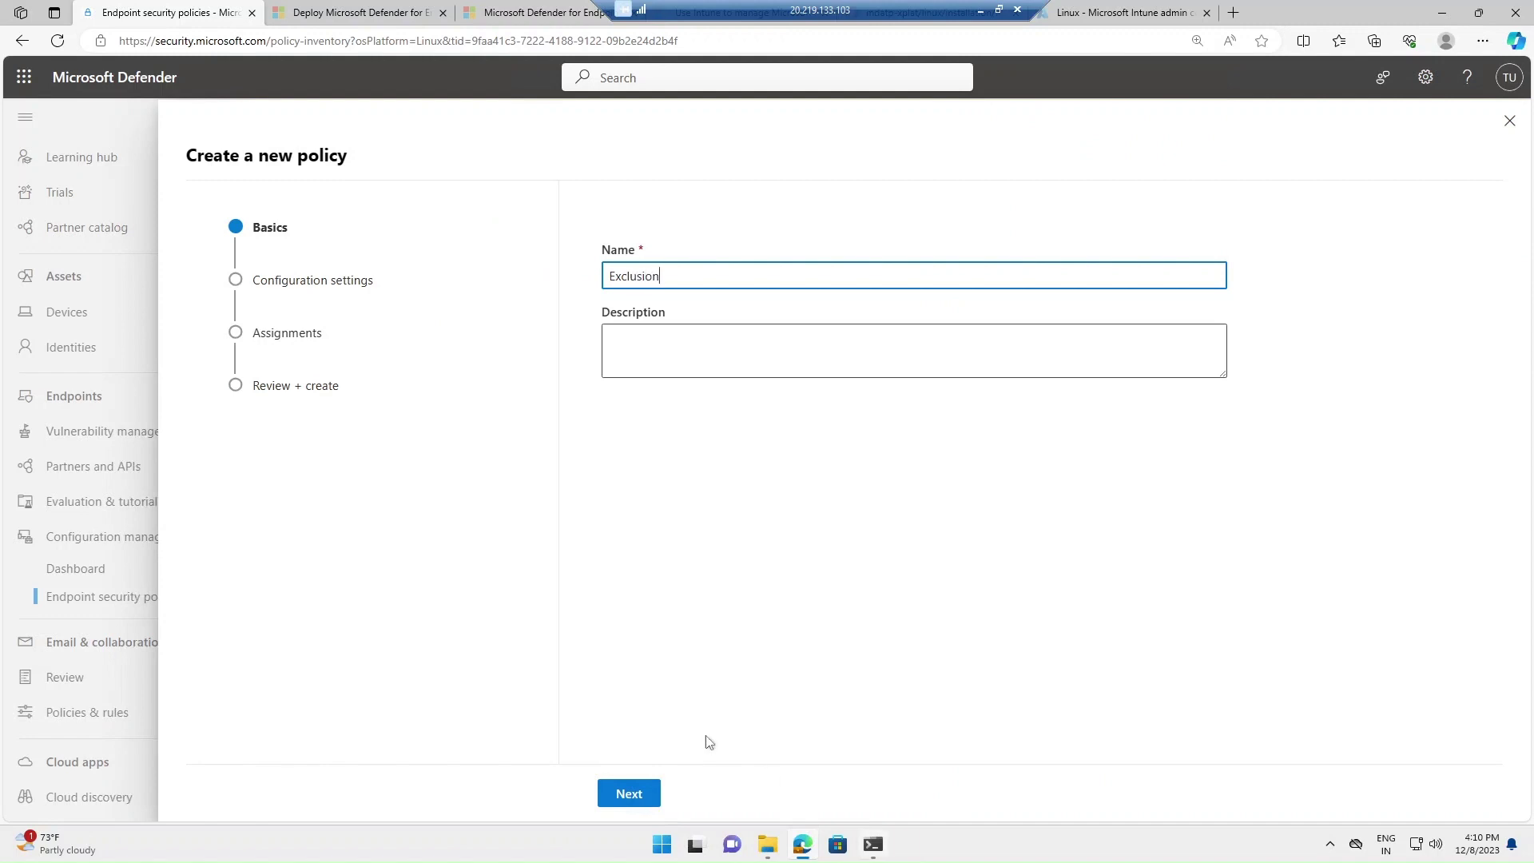
click(629, 793)
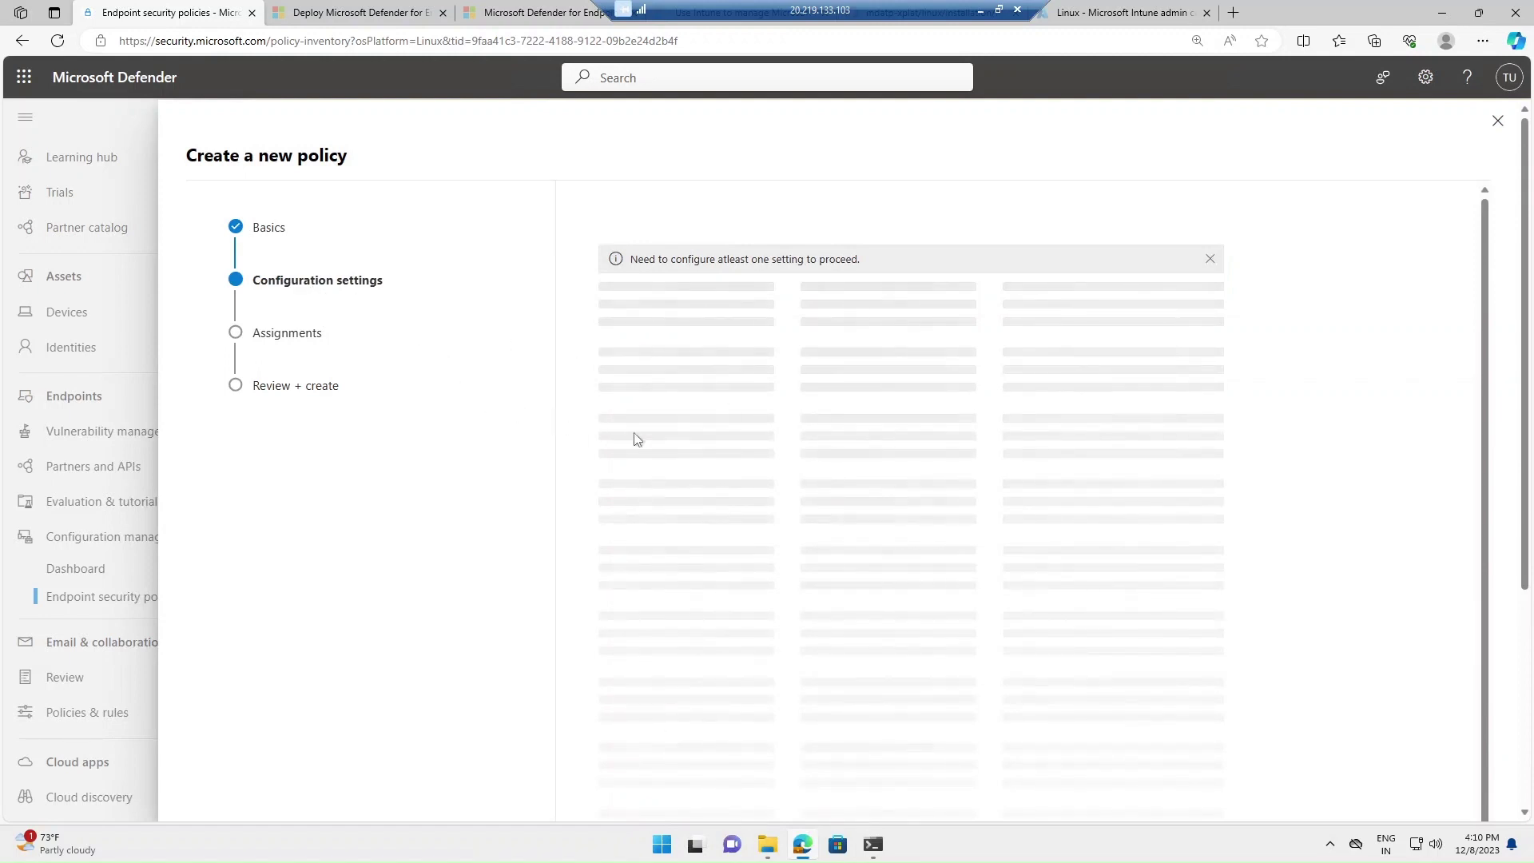
- Add a scan exclusion of type Path in the Antivirus engine settings
click(657, 304)
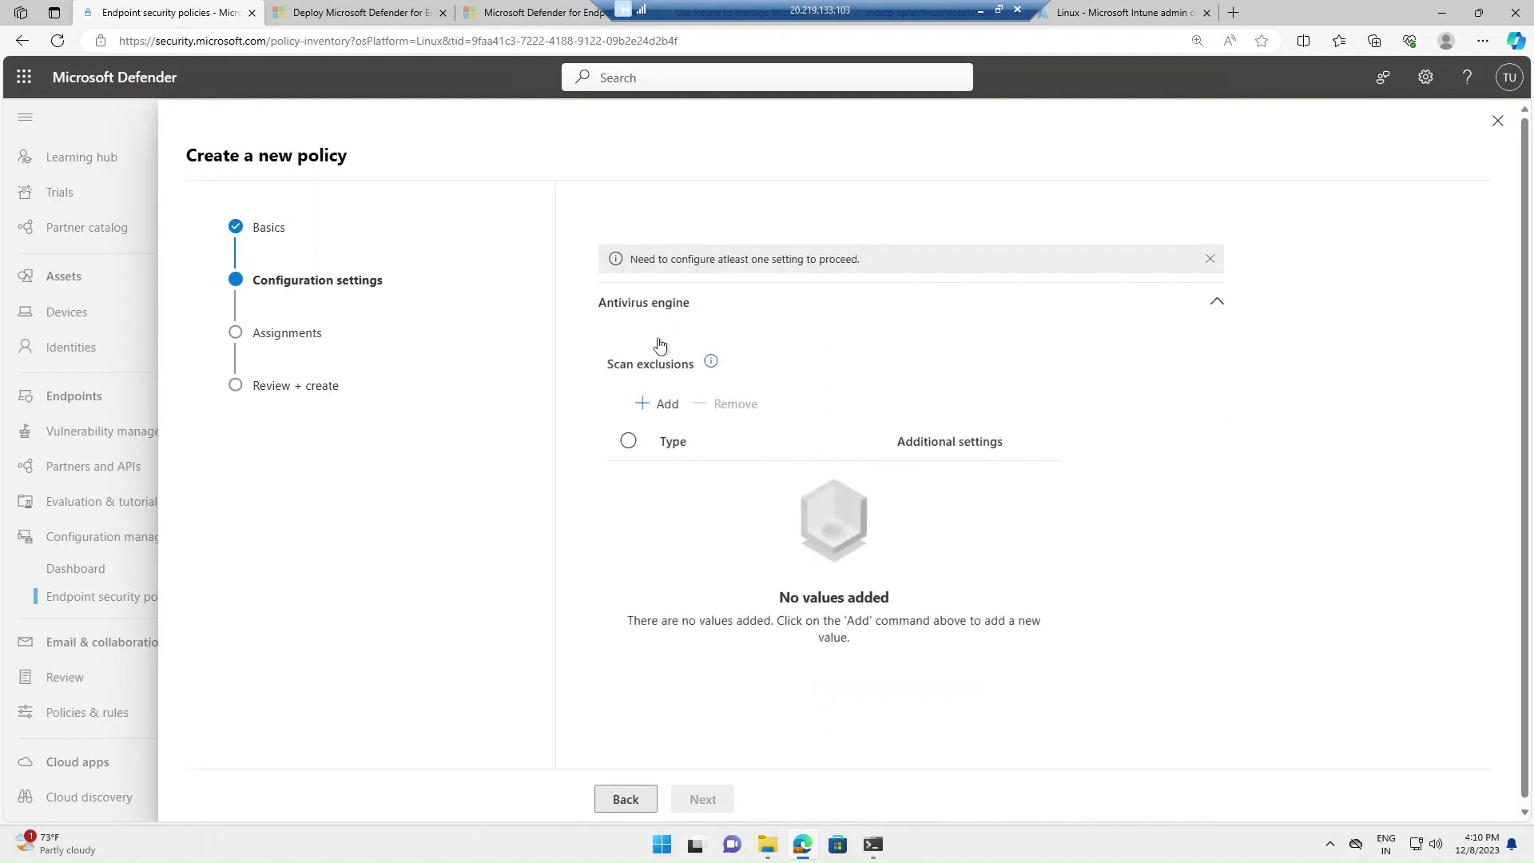
click(666, 404)
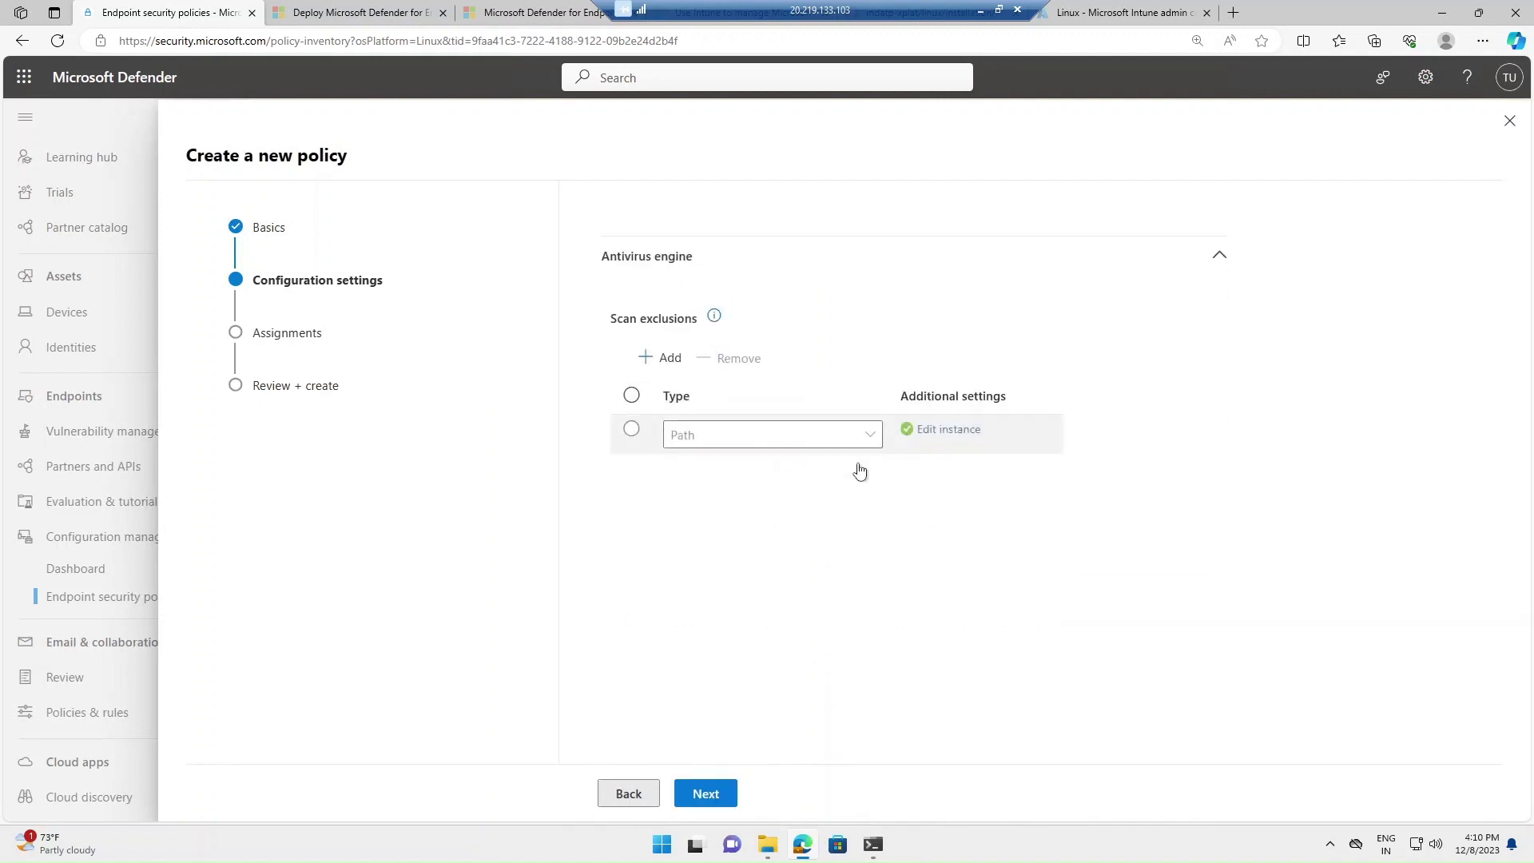
click(852, 437)
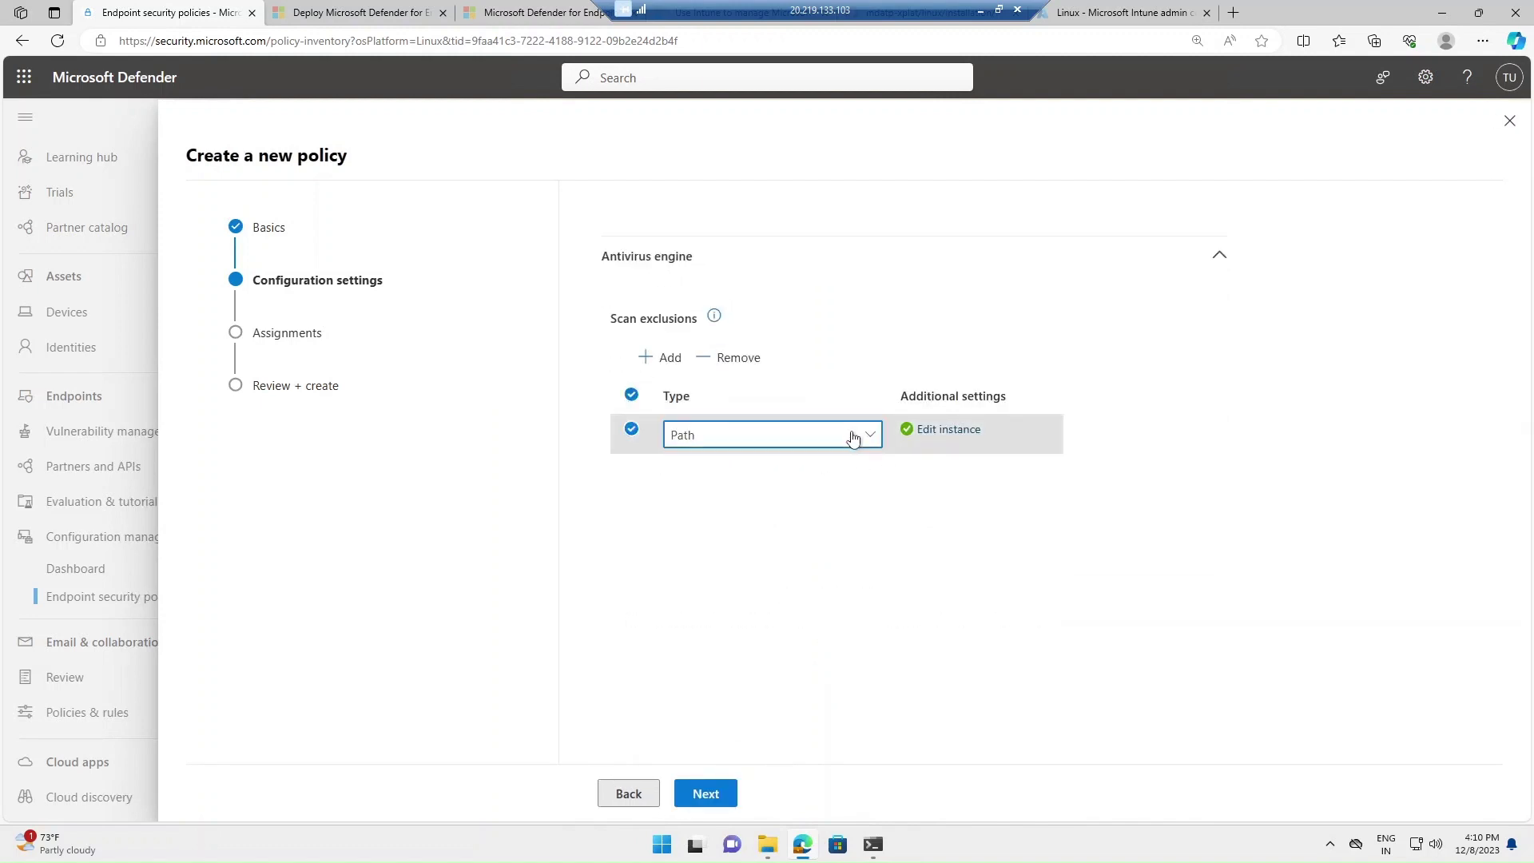
click(853, 437)
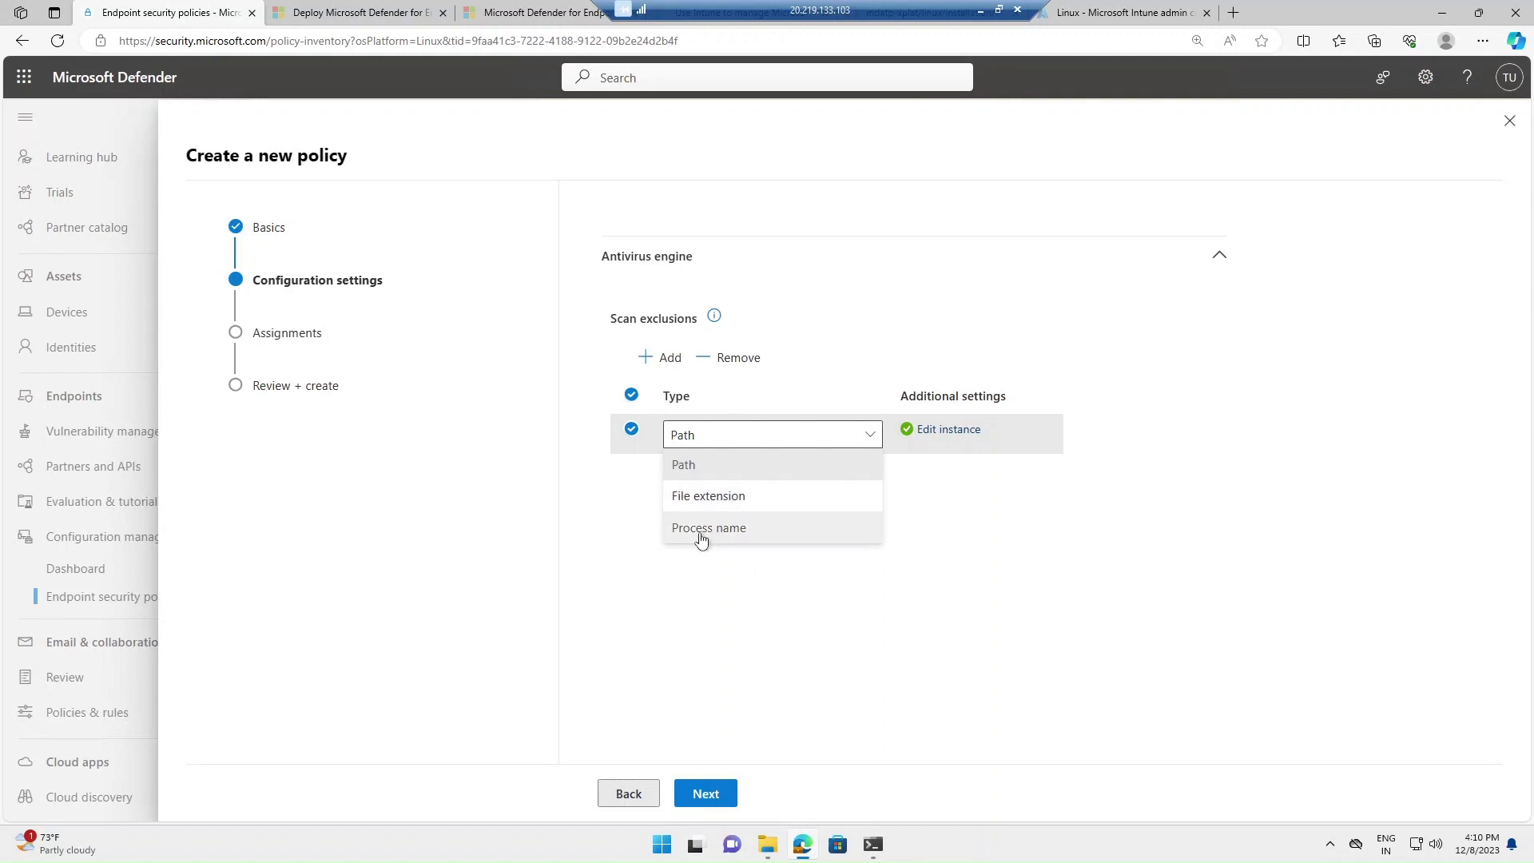
click(702, 470)
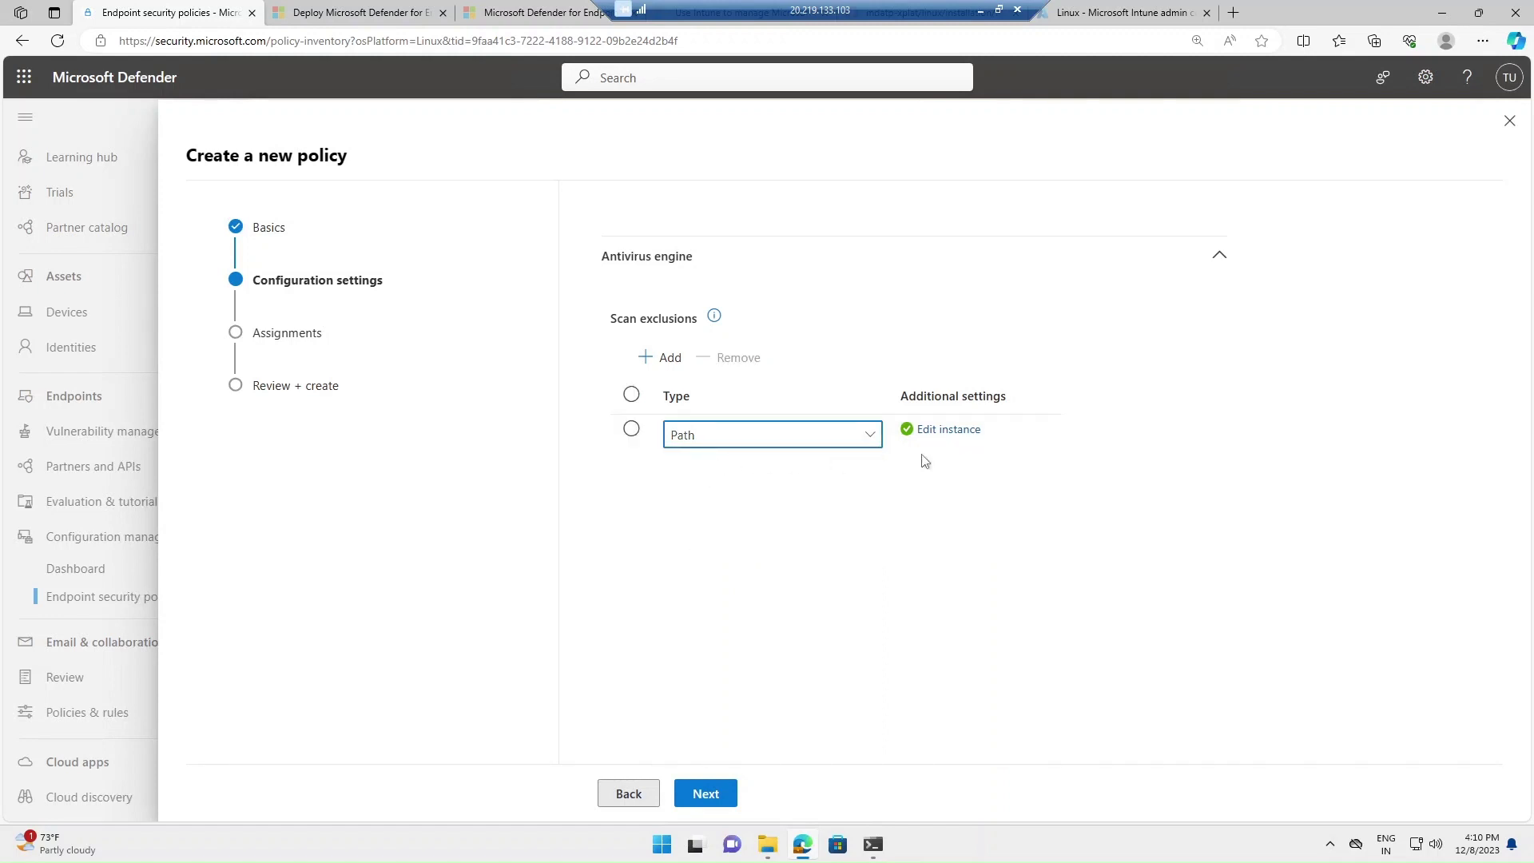
- Set the path exclusion to the directory /var/log/, save it and continue to the policy's assignments
click(951, 433)
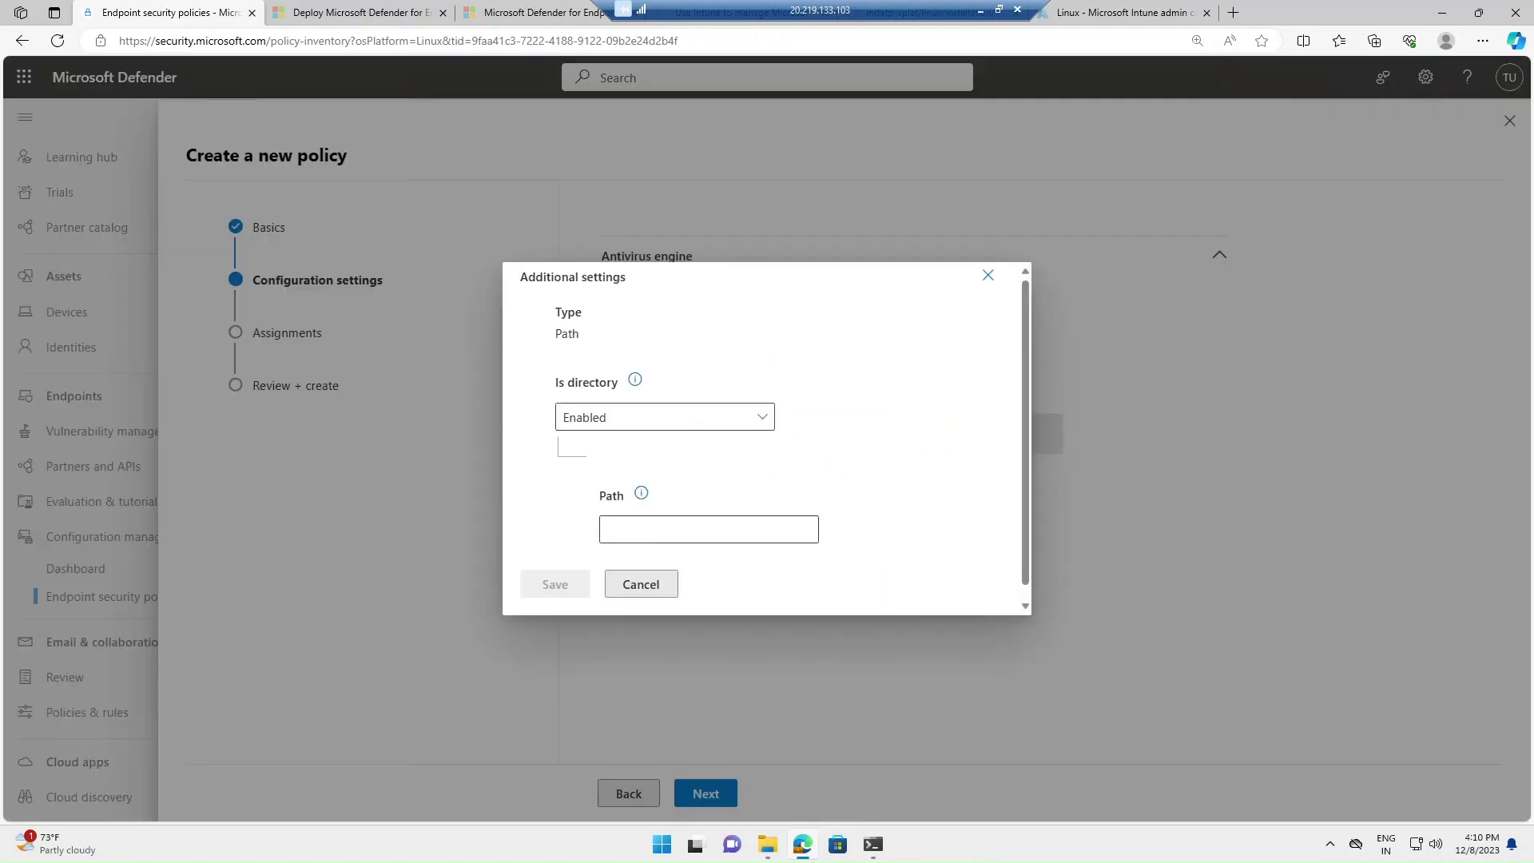
click(709, 529)
text(/var/log/)
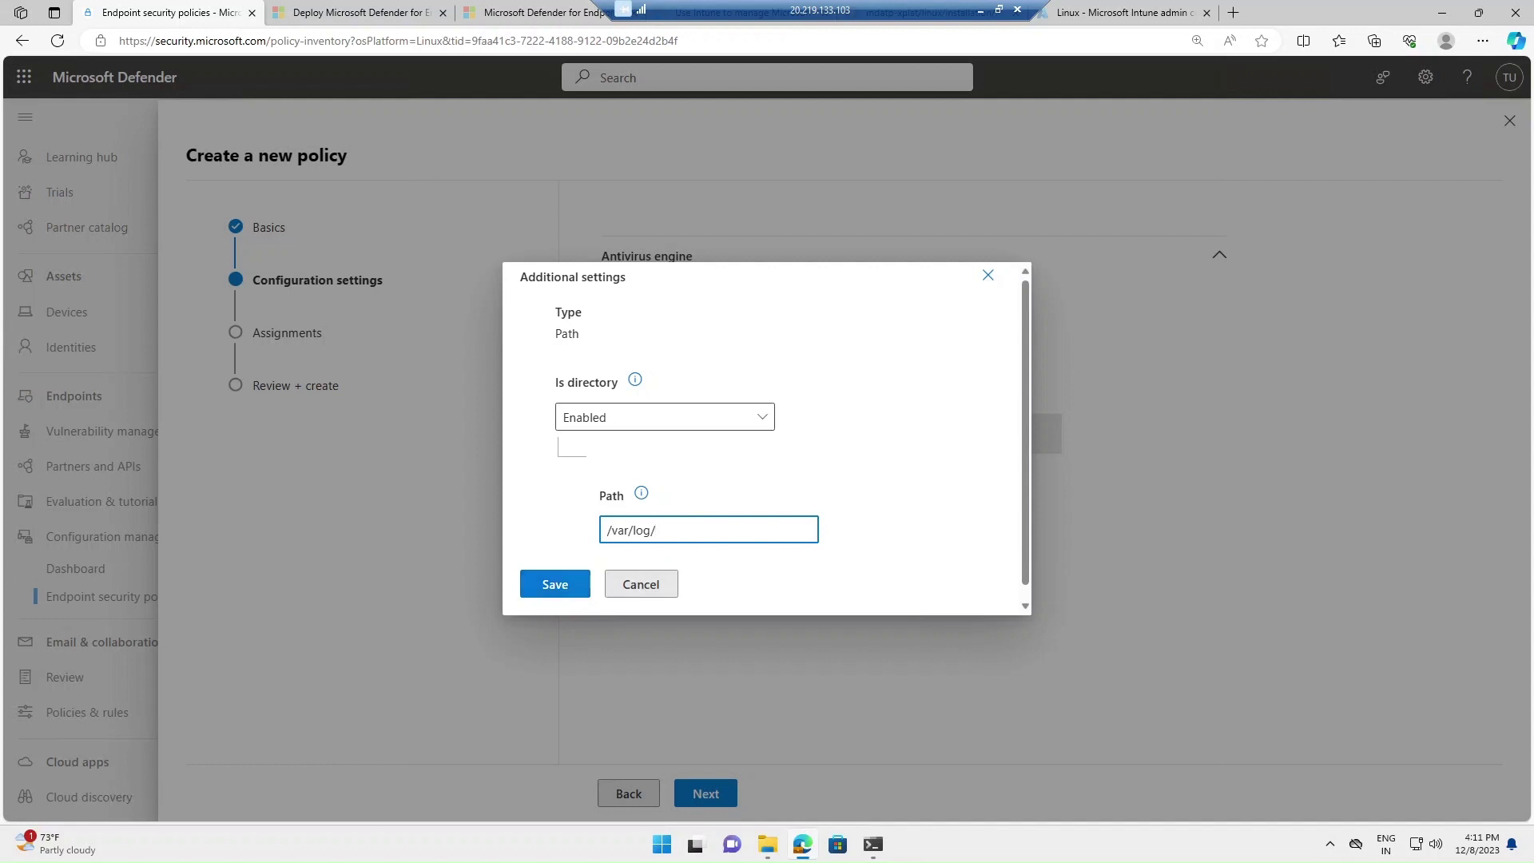
click(563, 583)
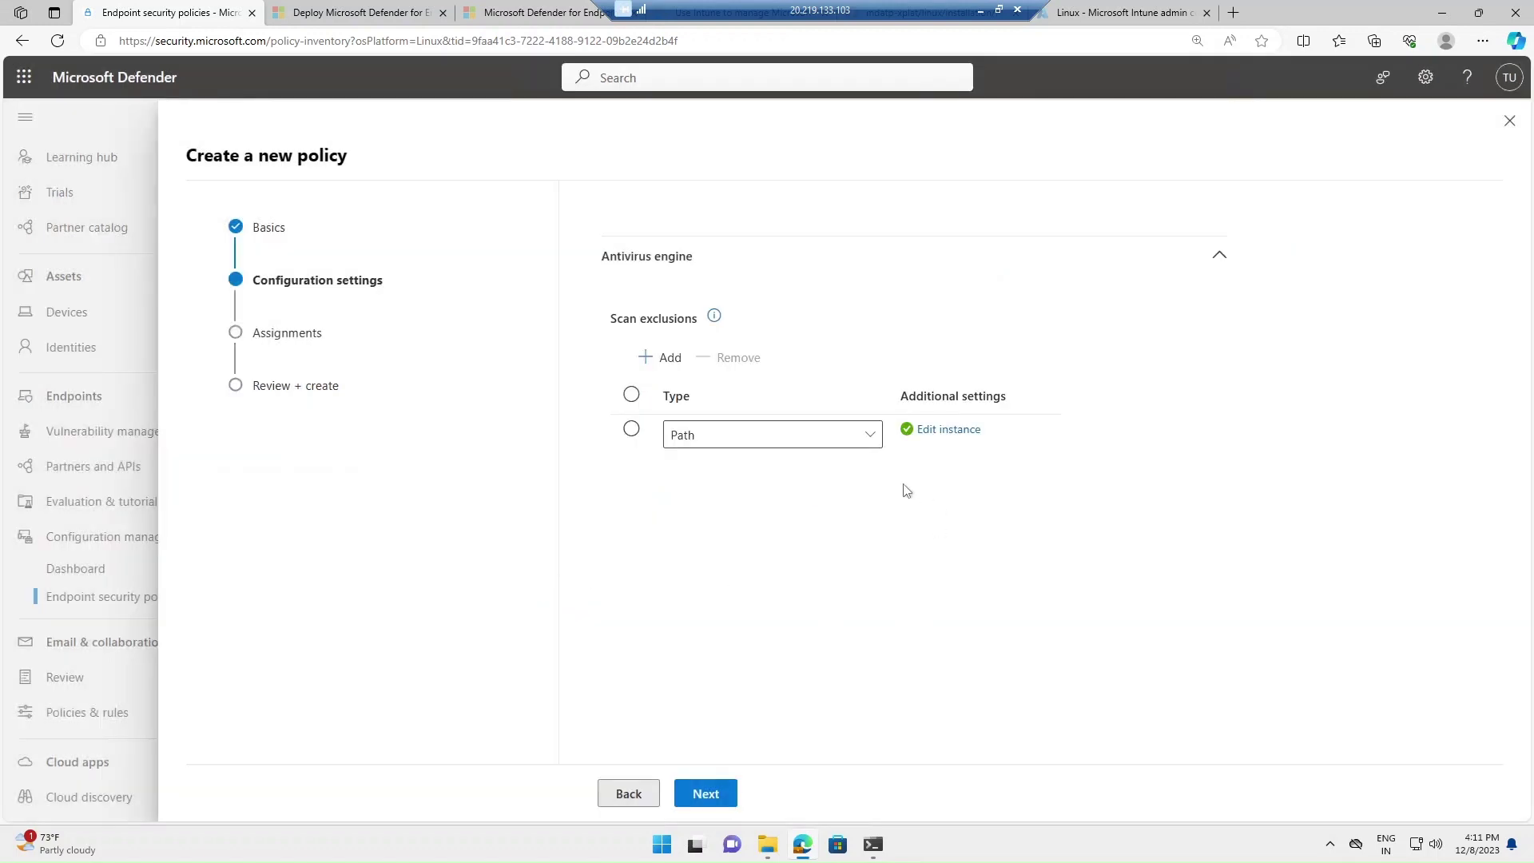
click(705, 793)
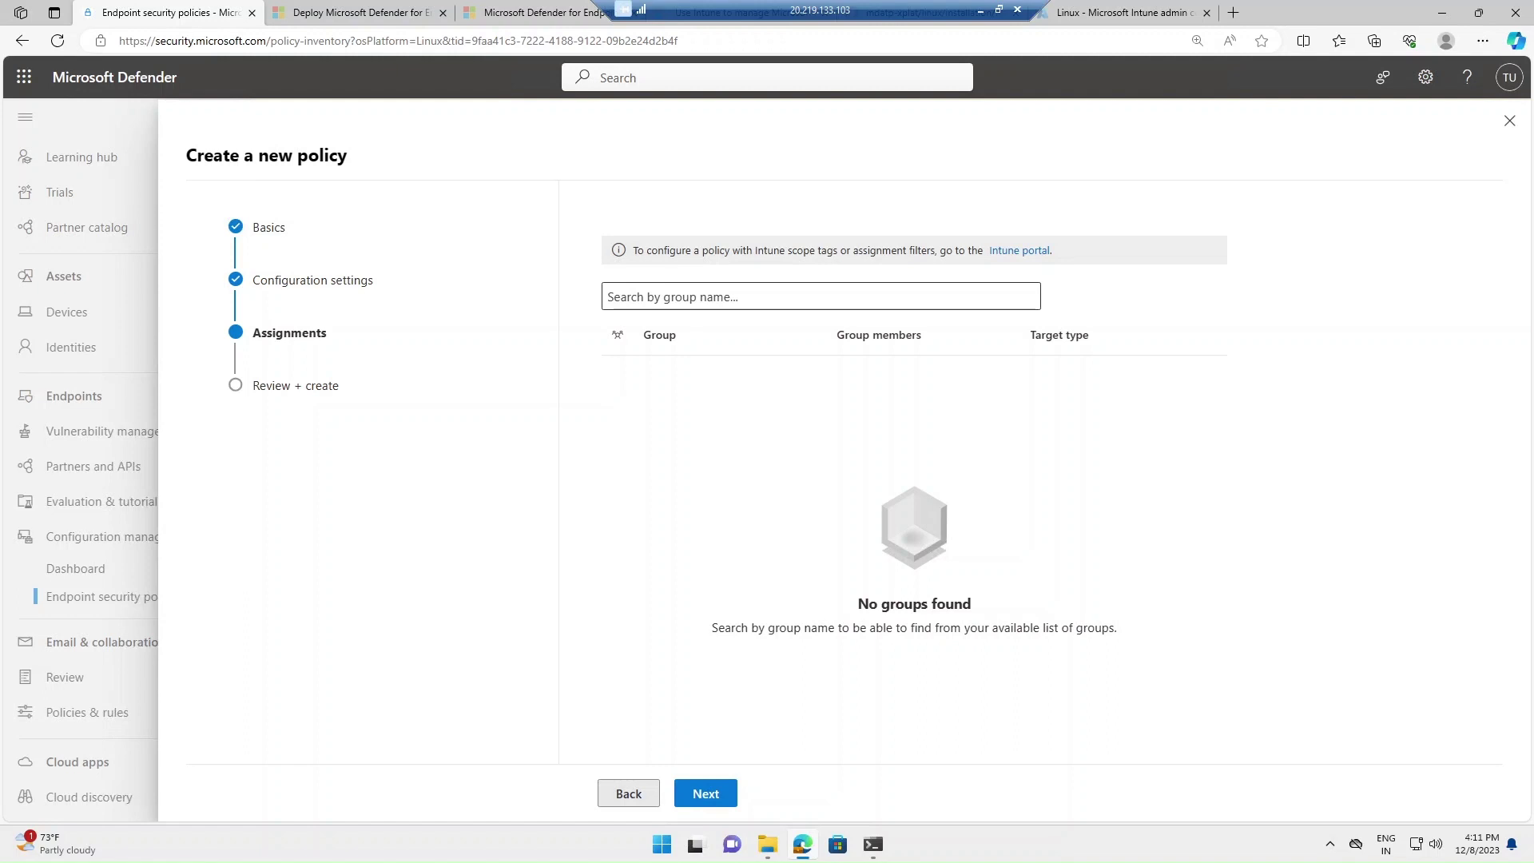
- Assign the exclusion policy to the Linux group with target type Include and continue to the review stage
click(608, 296)
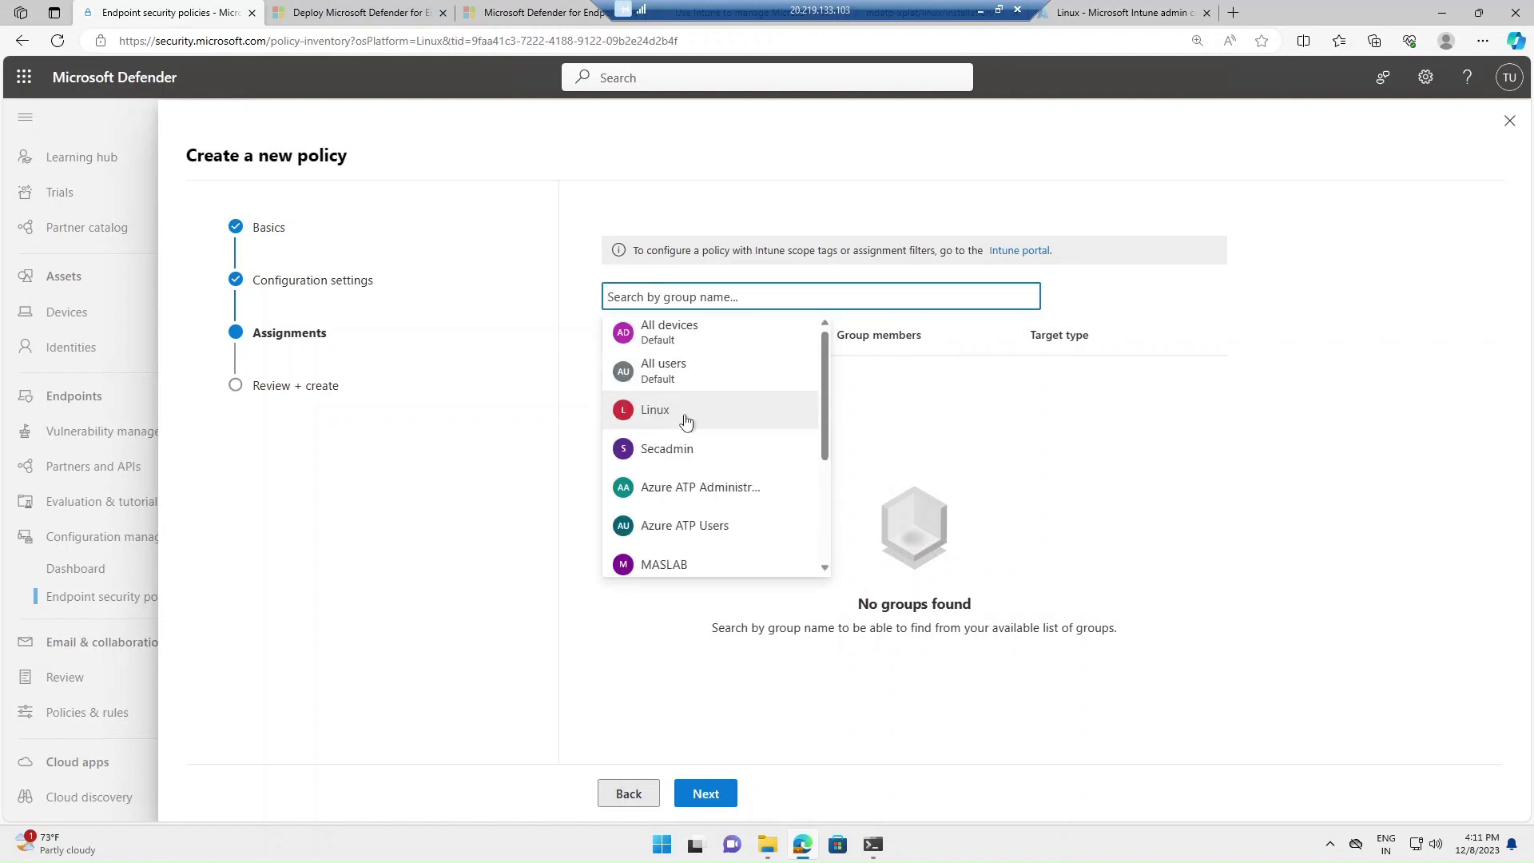
click(686, 411)
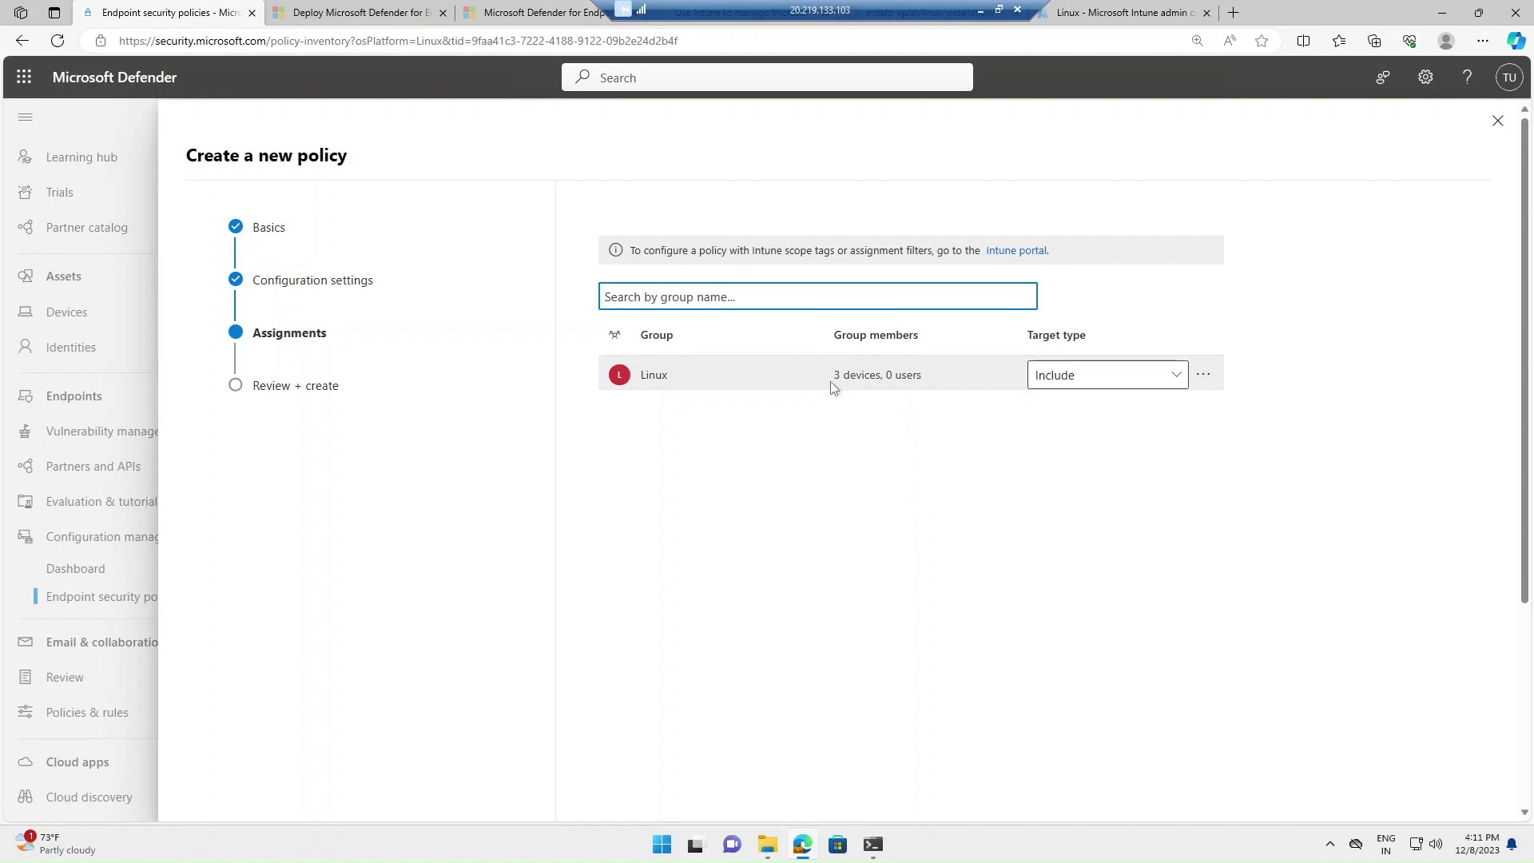
scroll(1235, 699, down, 5)
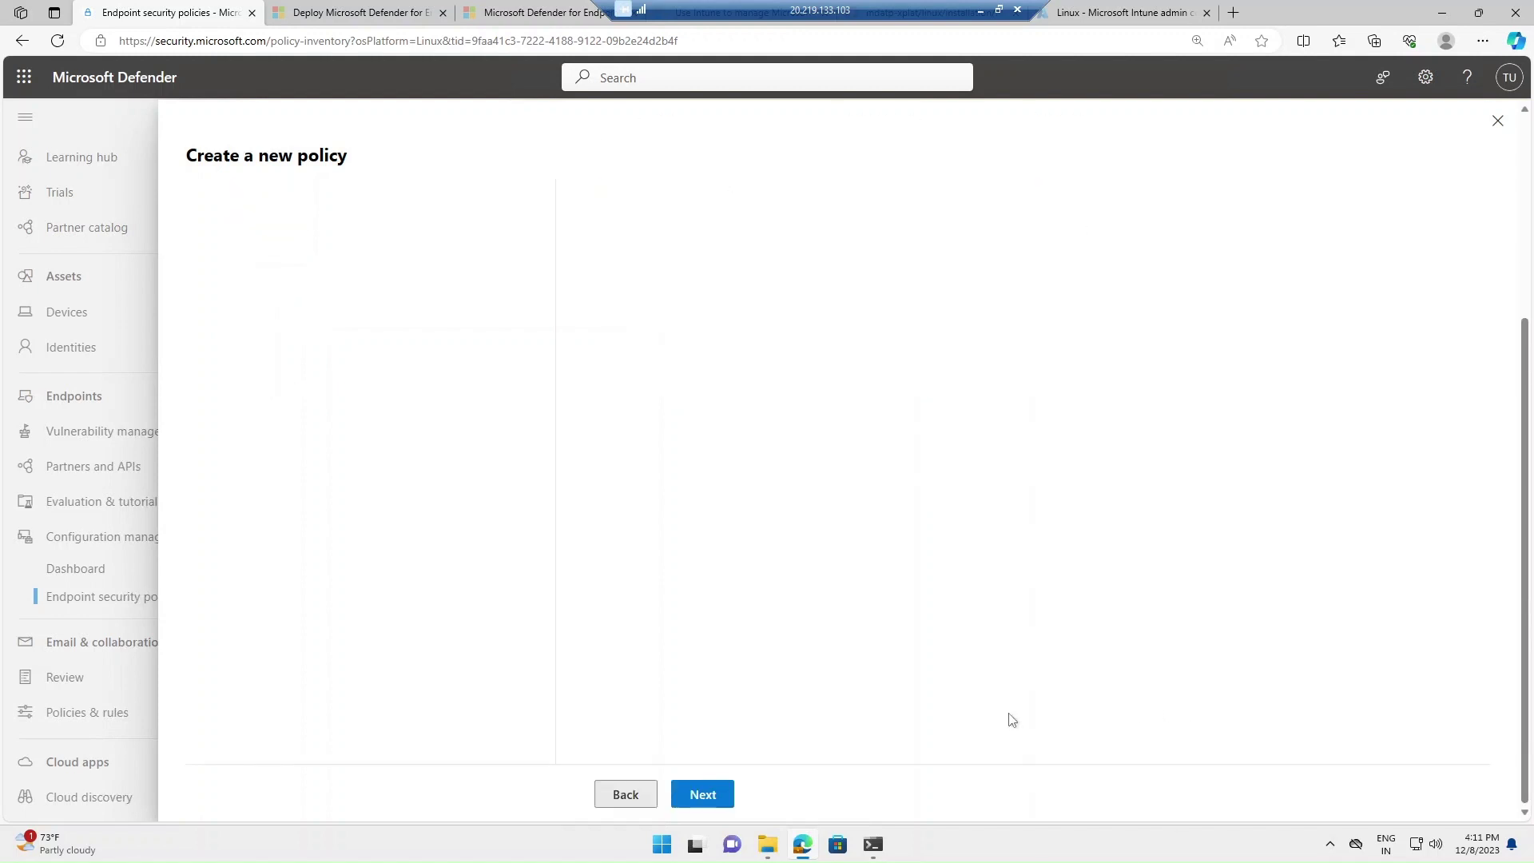
click(703, 795)
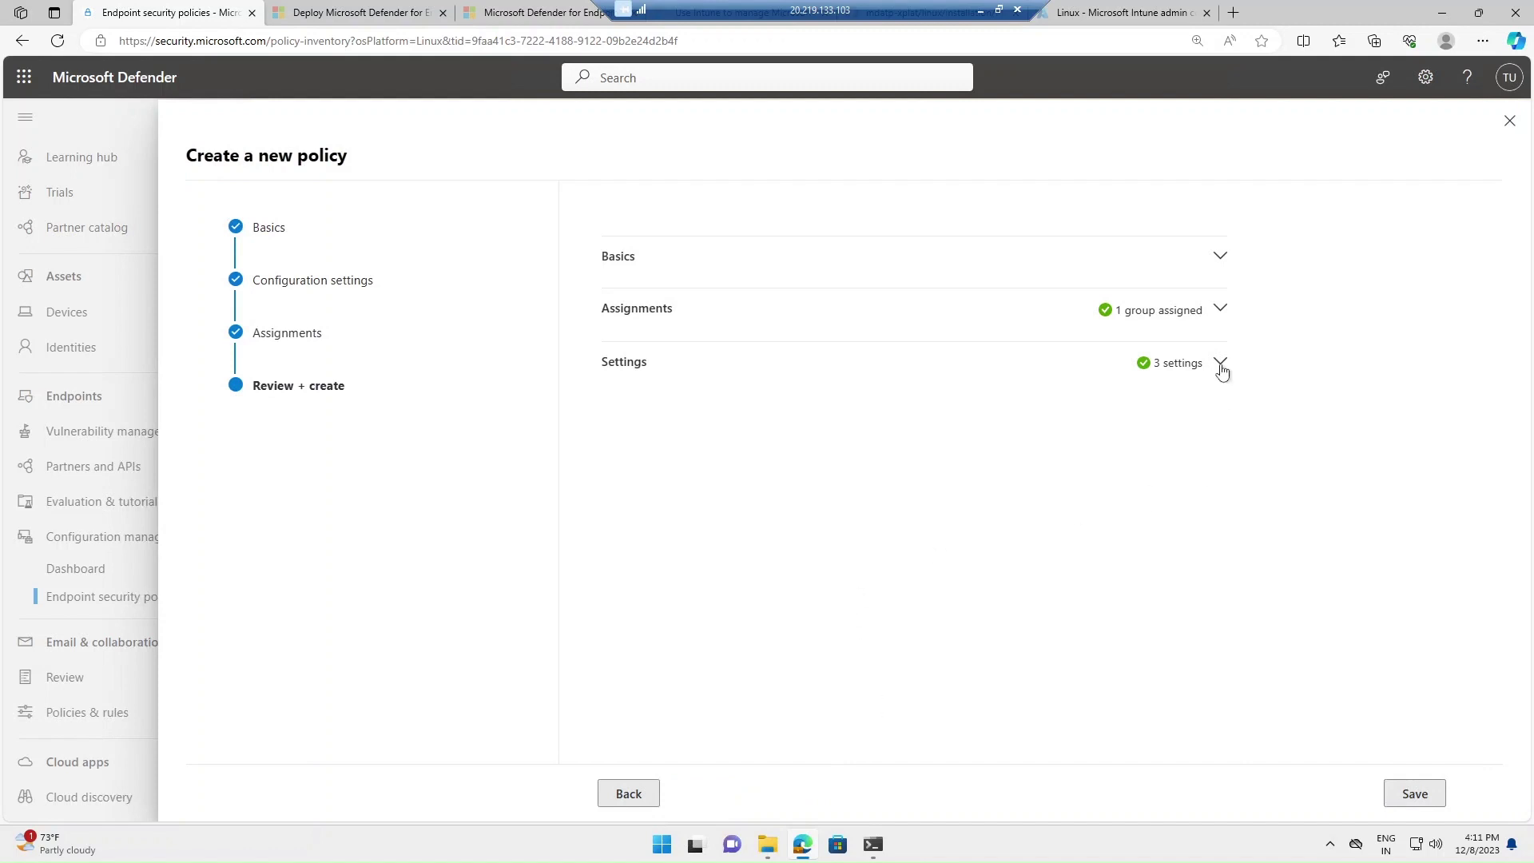
- Review the policy's assignments and settings, save the policy and show the Linux endpoint security policies
click(1220, 310)
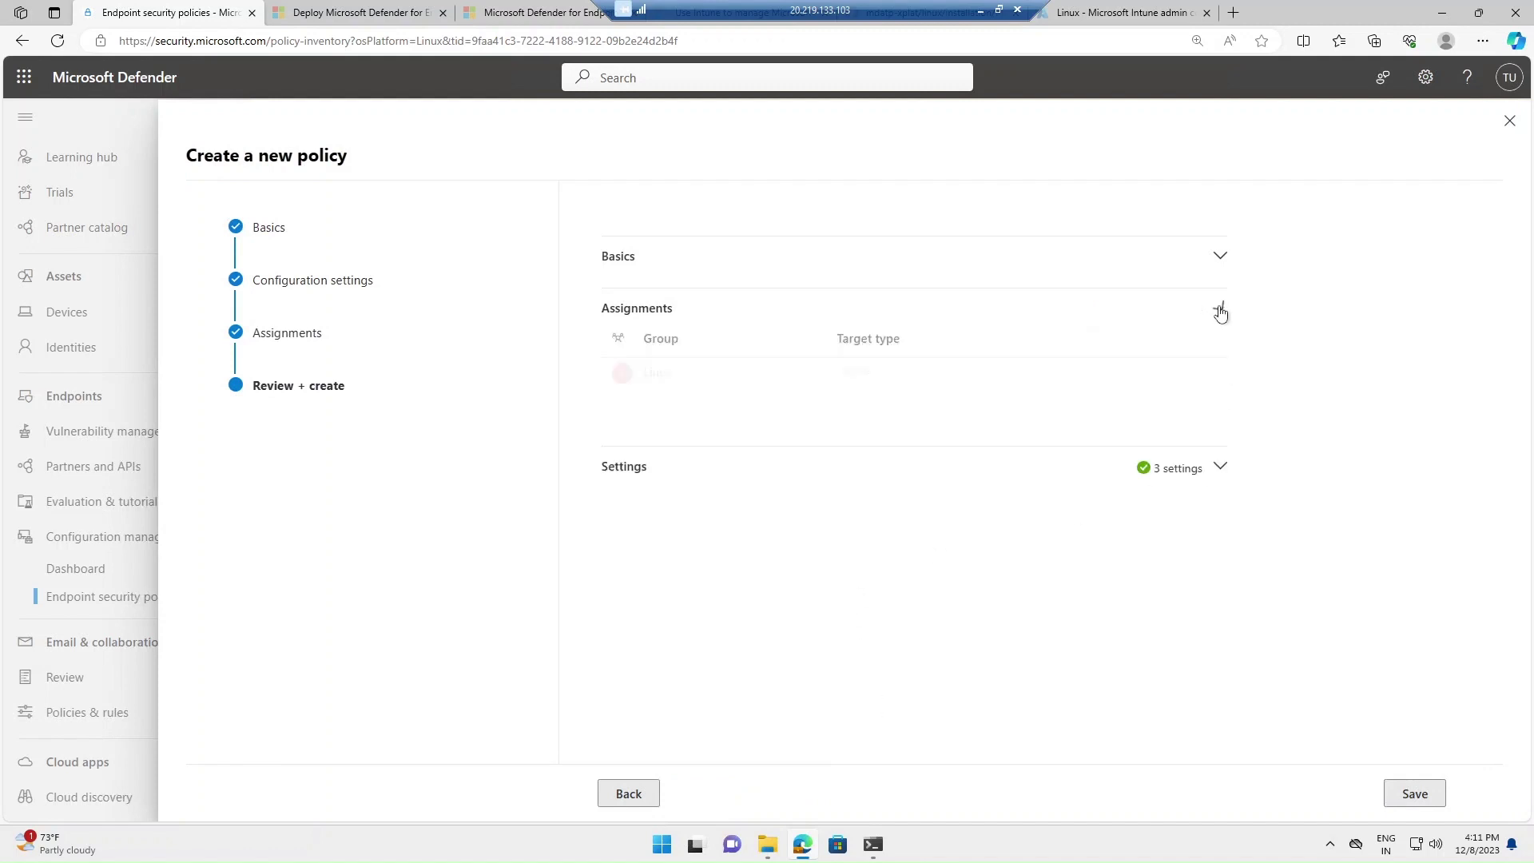
click(1220, 468)
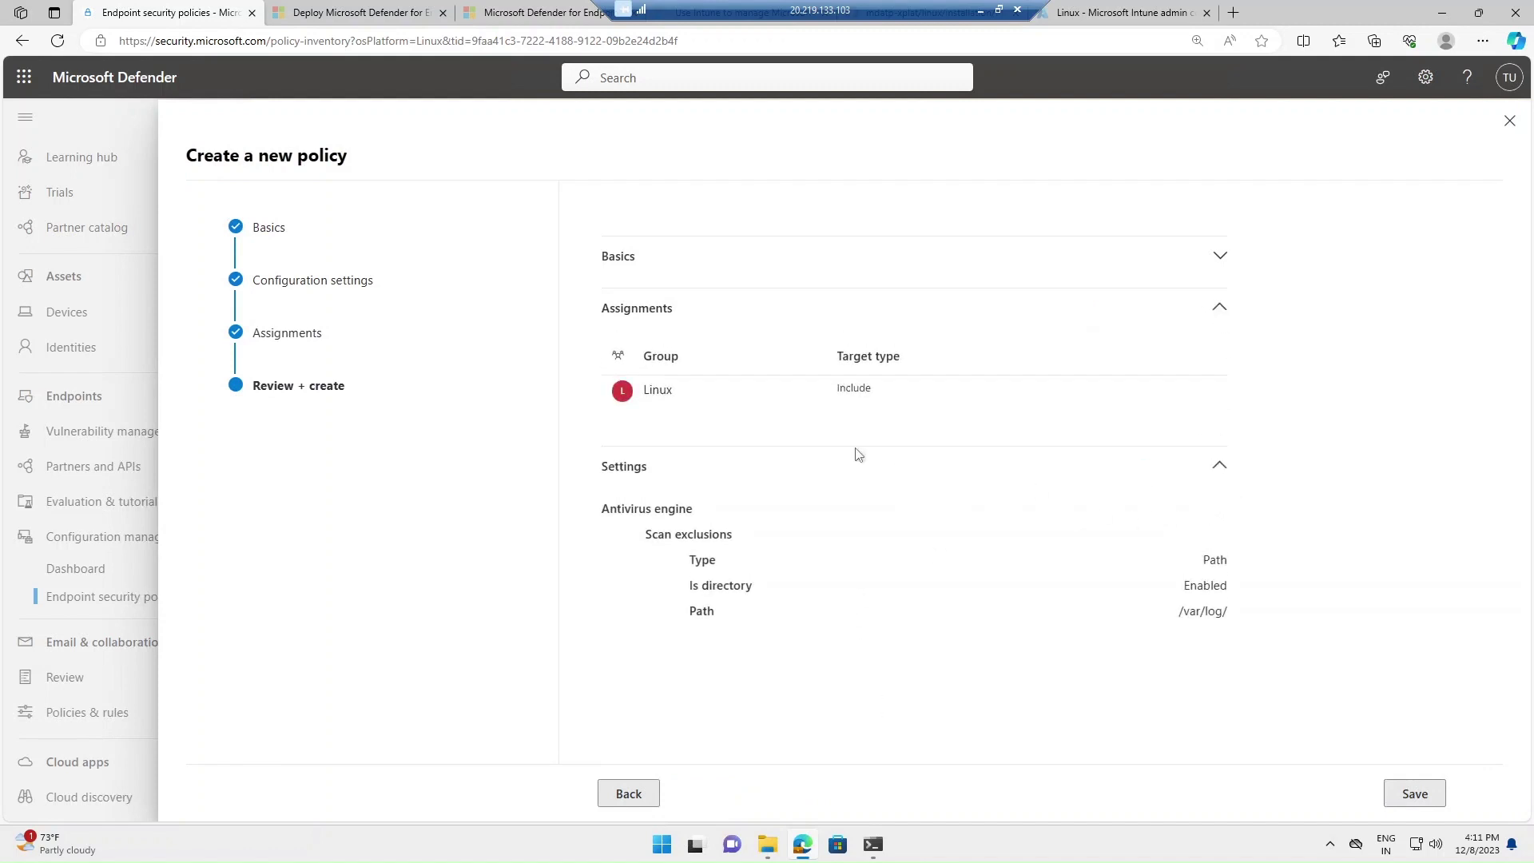
click(1418, 800)
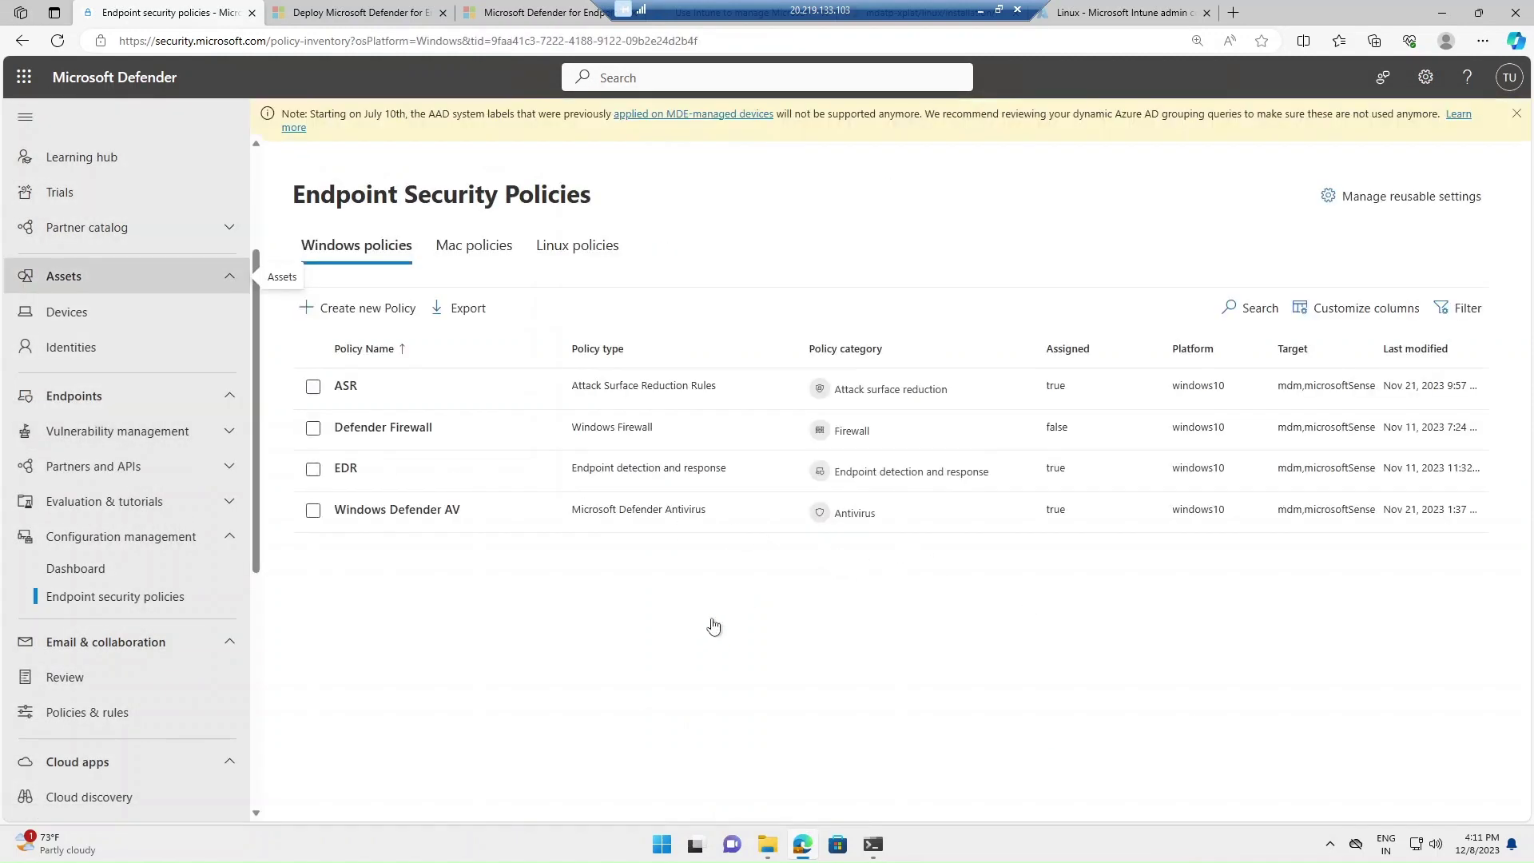
click(569, 250)
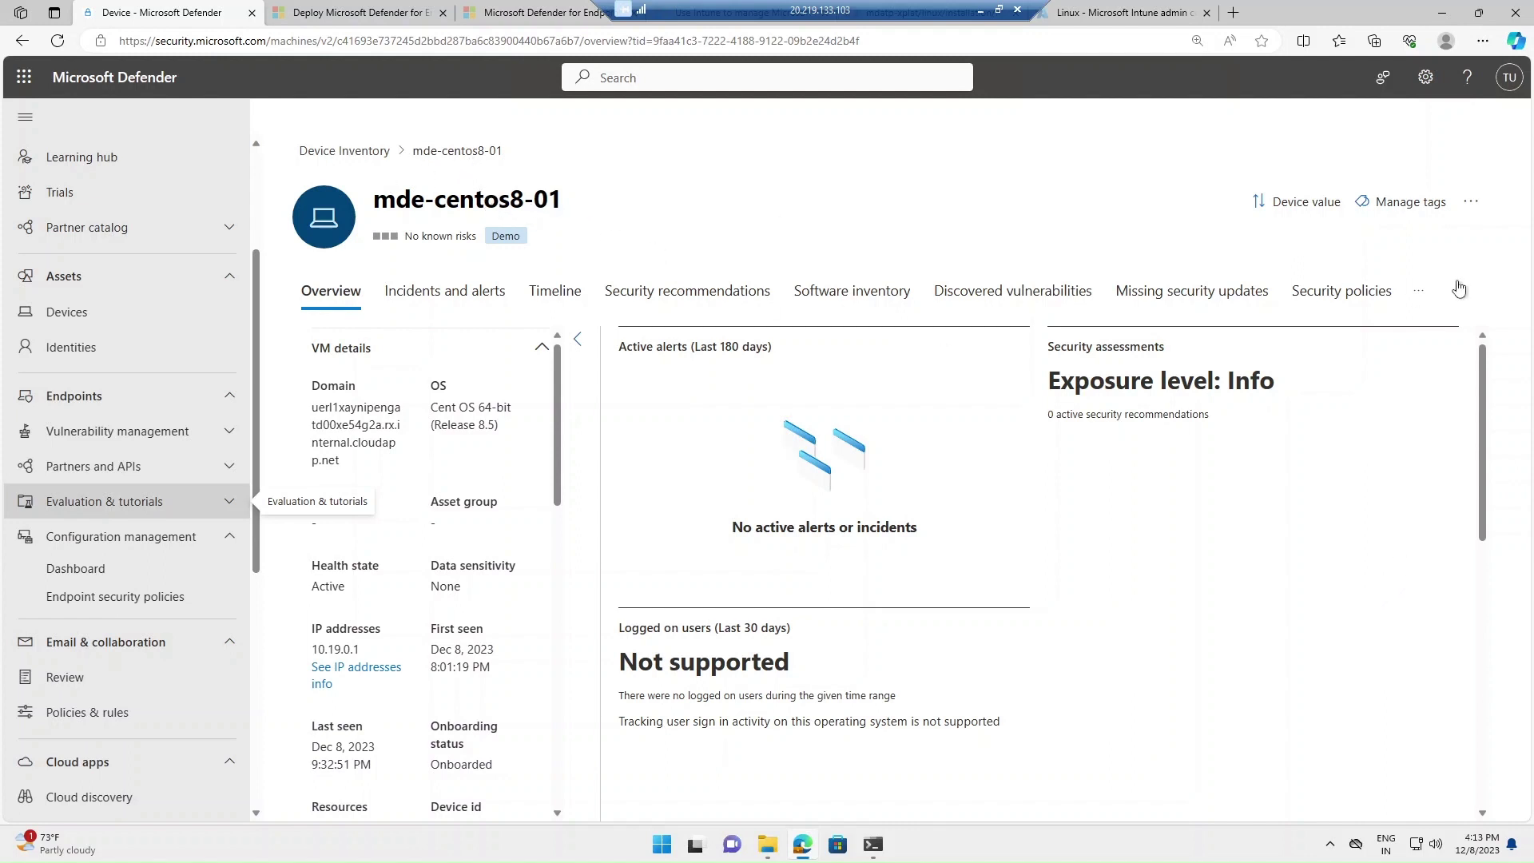
- Request a policy sync on the device mde-centos8-01 with the comment "exclusion" and acknowledge the submission
click(1473, 204)
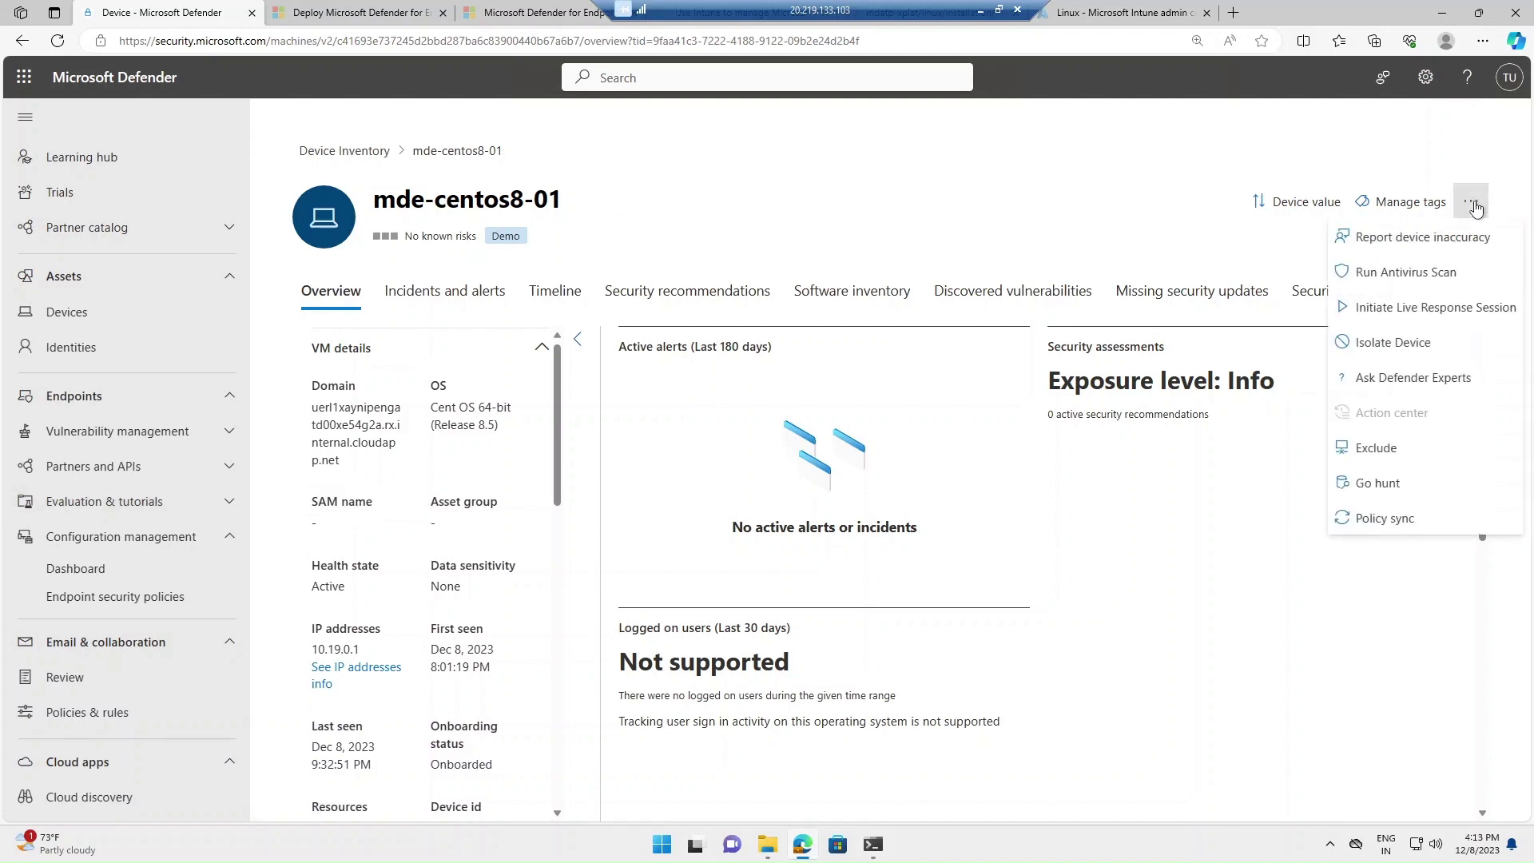
click(1389, 518)
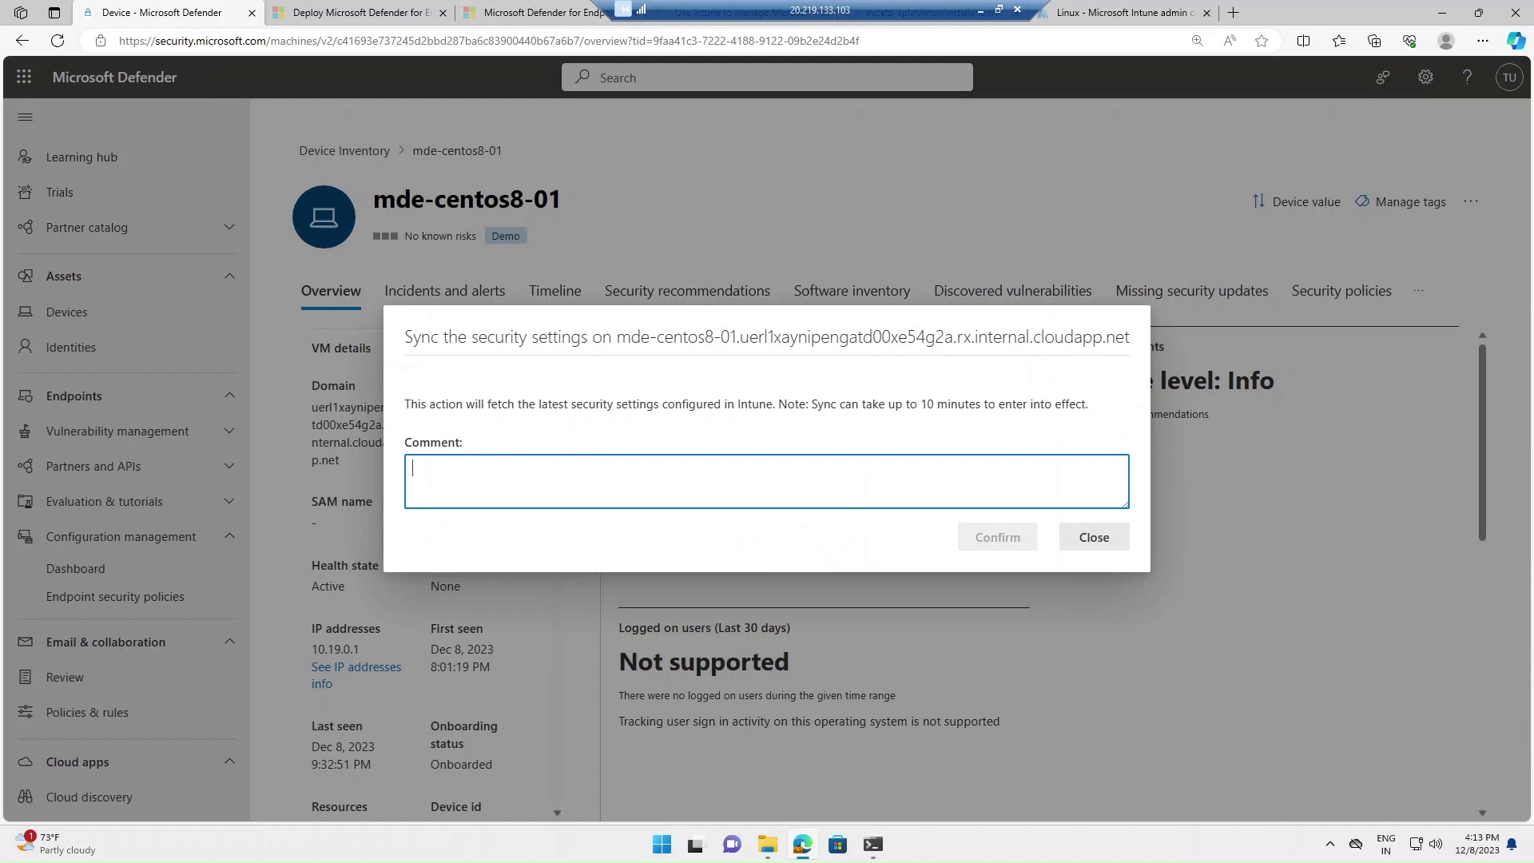
text(exclusi)
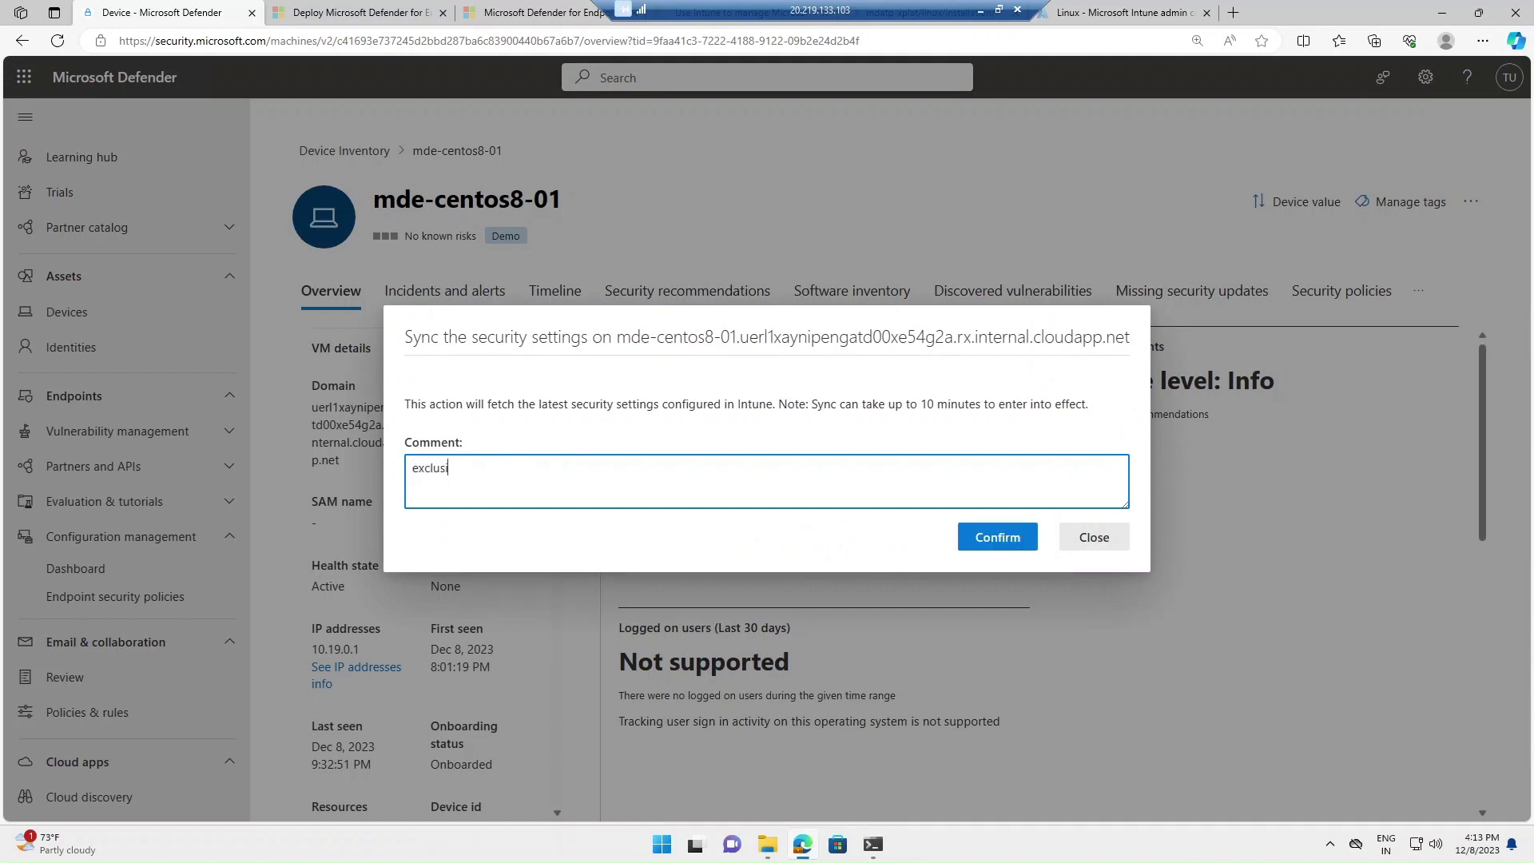
text(ov)
key(BackSpace)
text(n)
click(1033, 532)
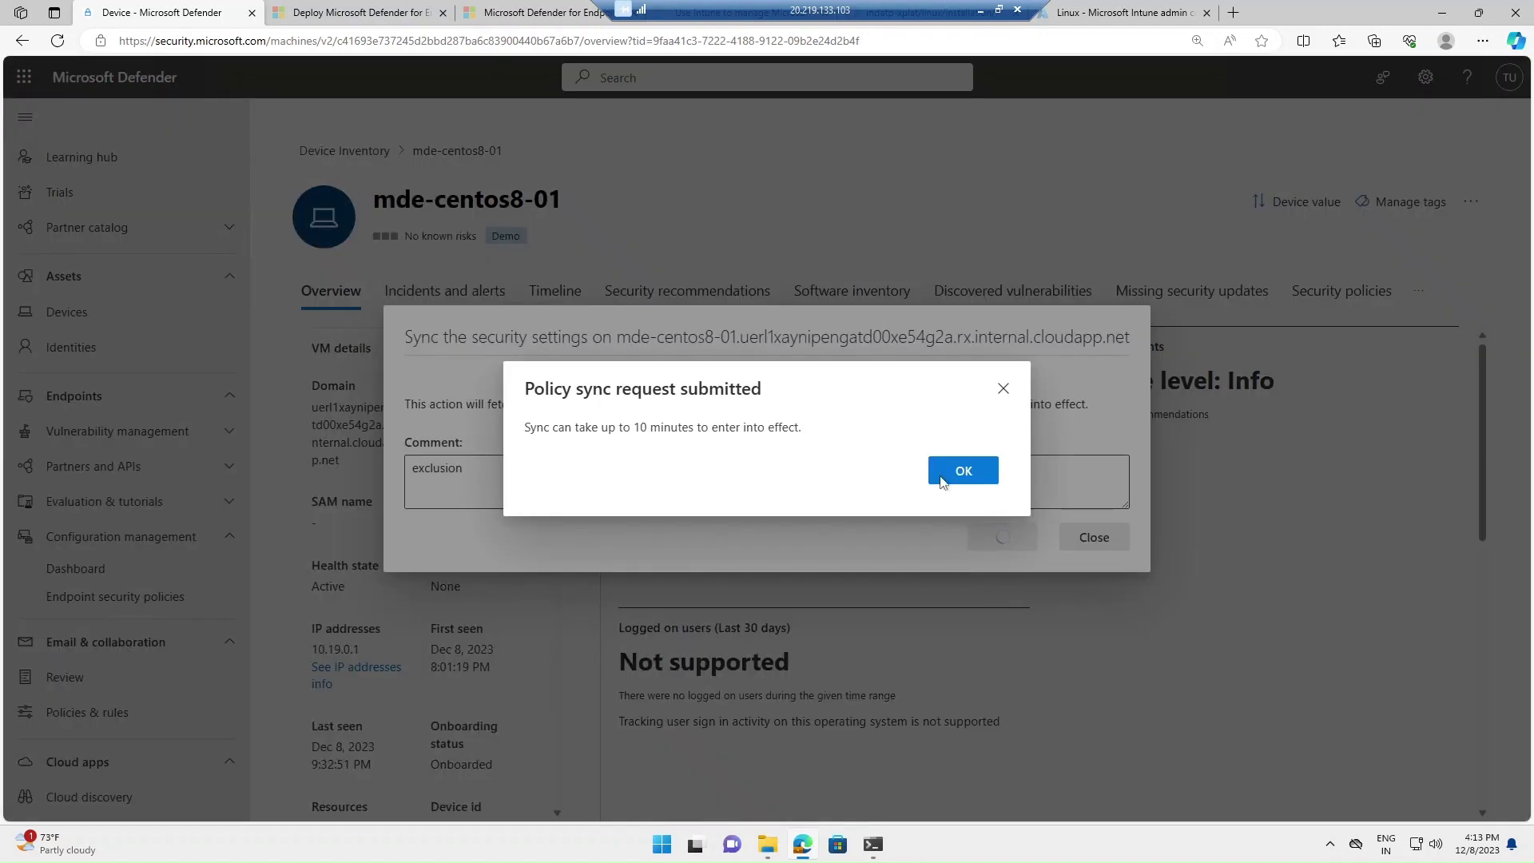
click(971, 471)
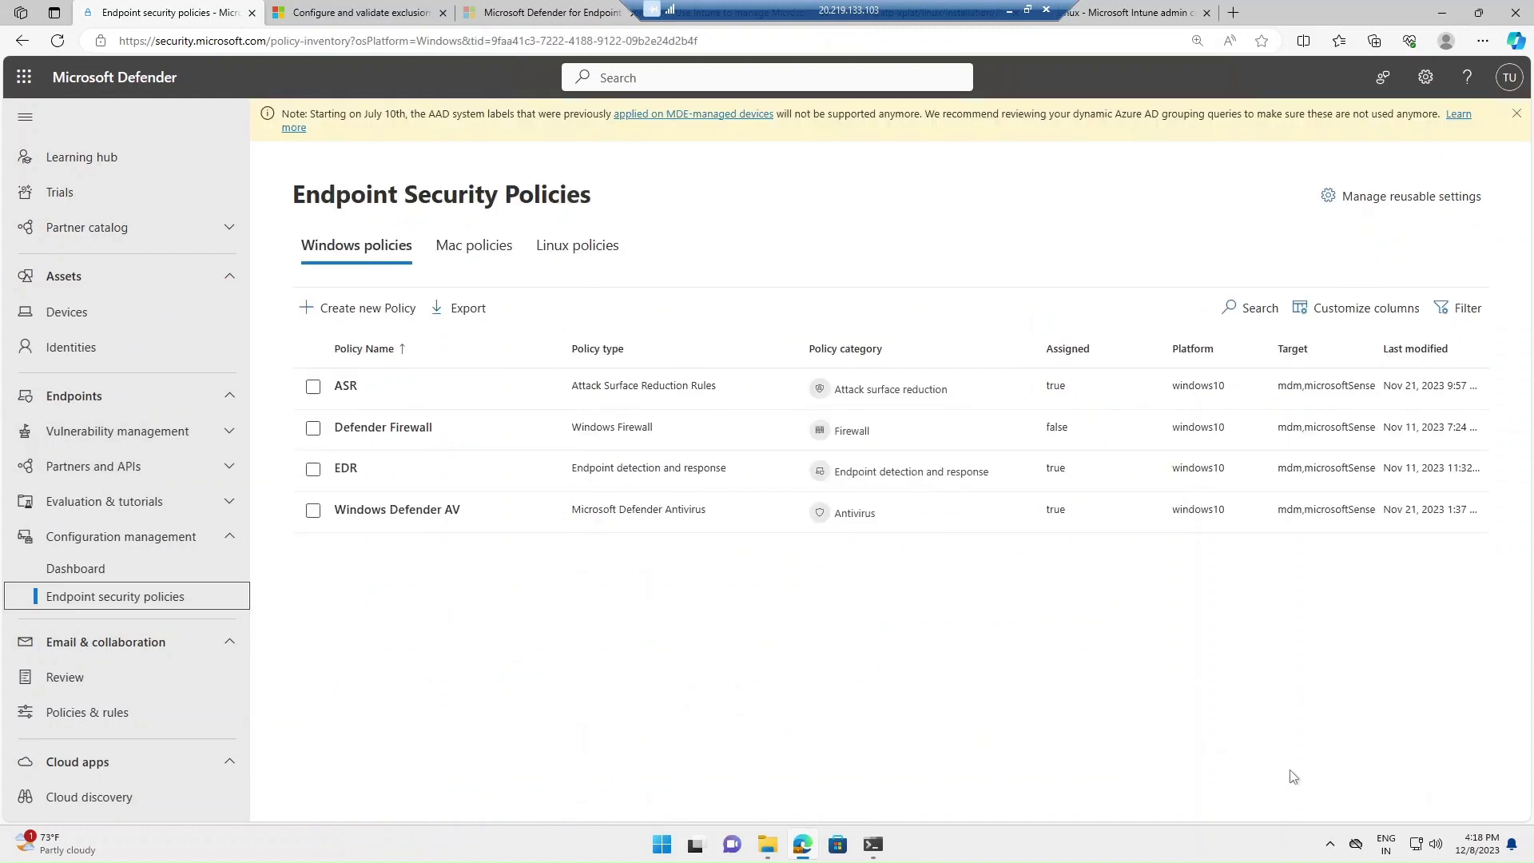
- Switch to the terminal, run sudo mdatp exclusion list and examine the excluded folder paths
click(873, 844)
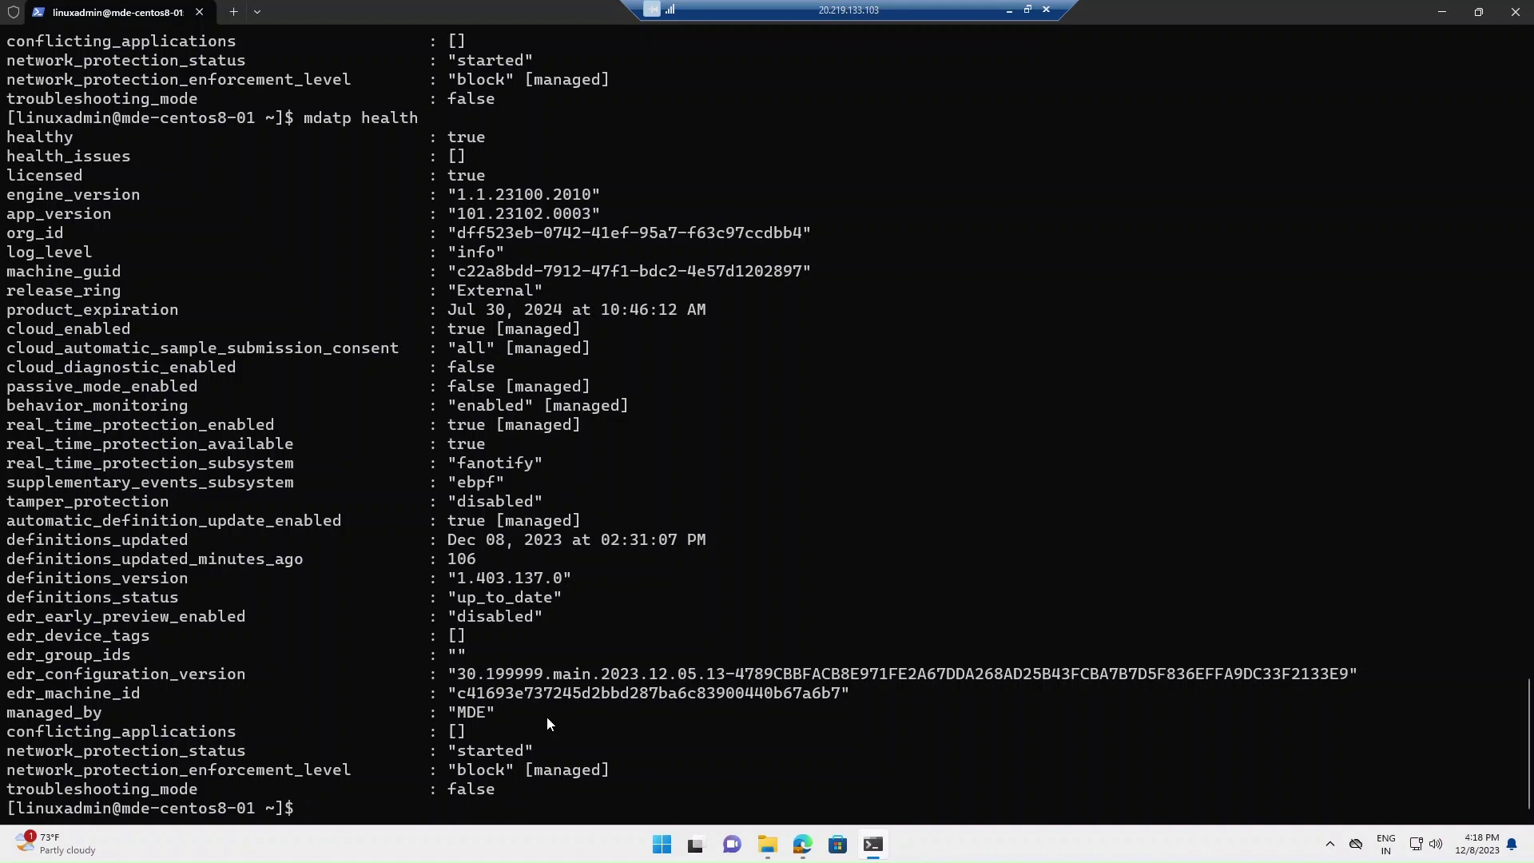
text(sudo mdatp exclusion list)
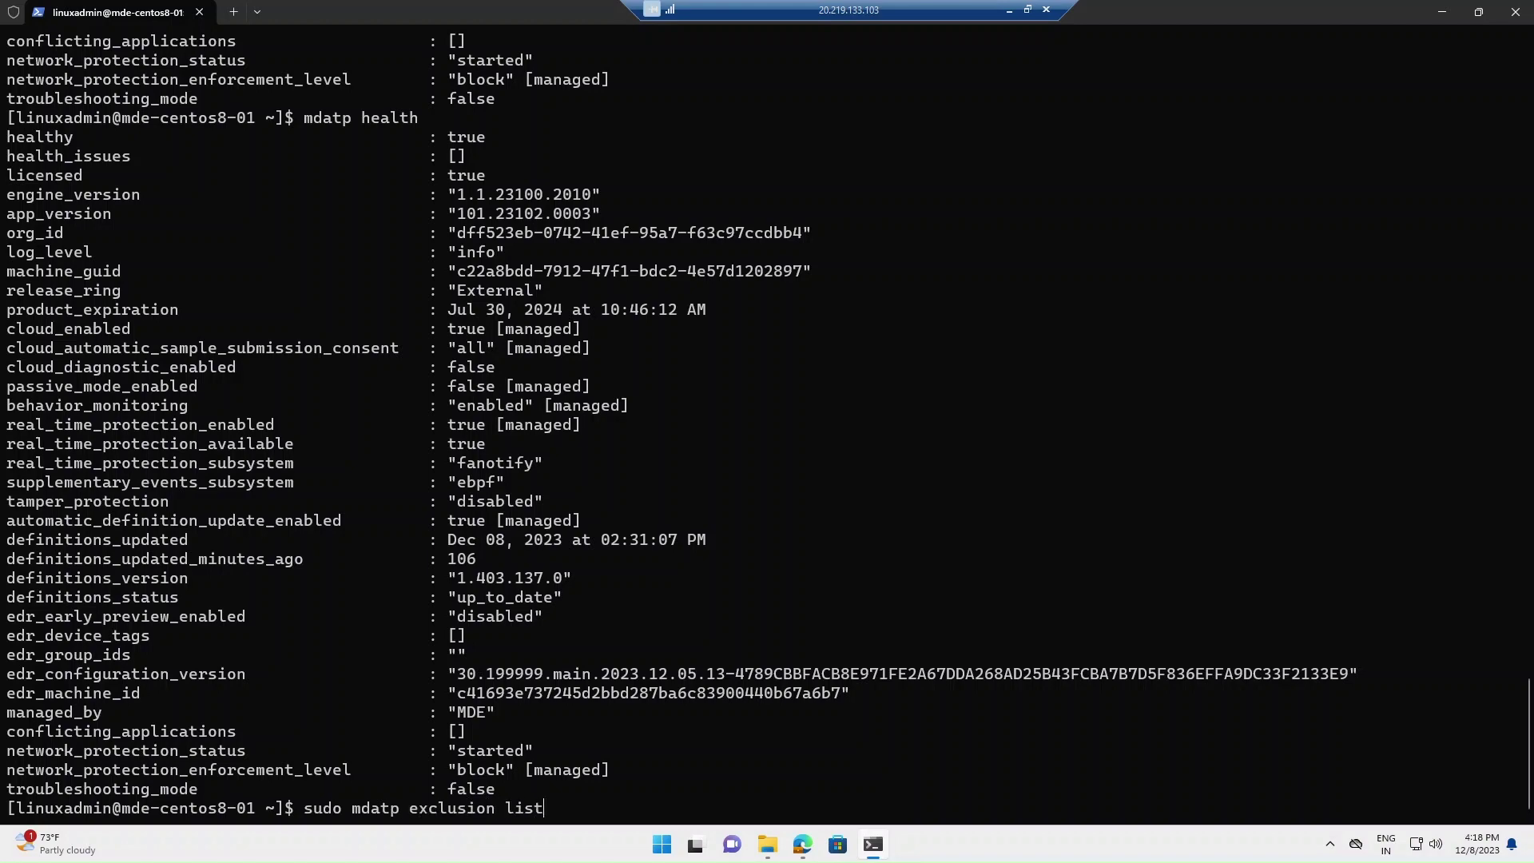
key(Return)
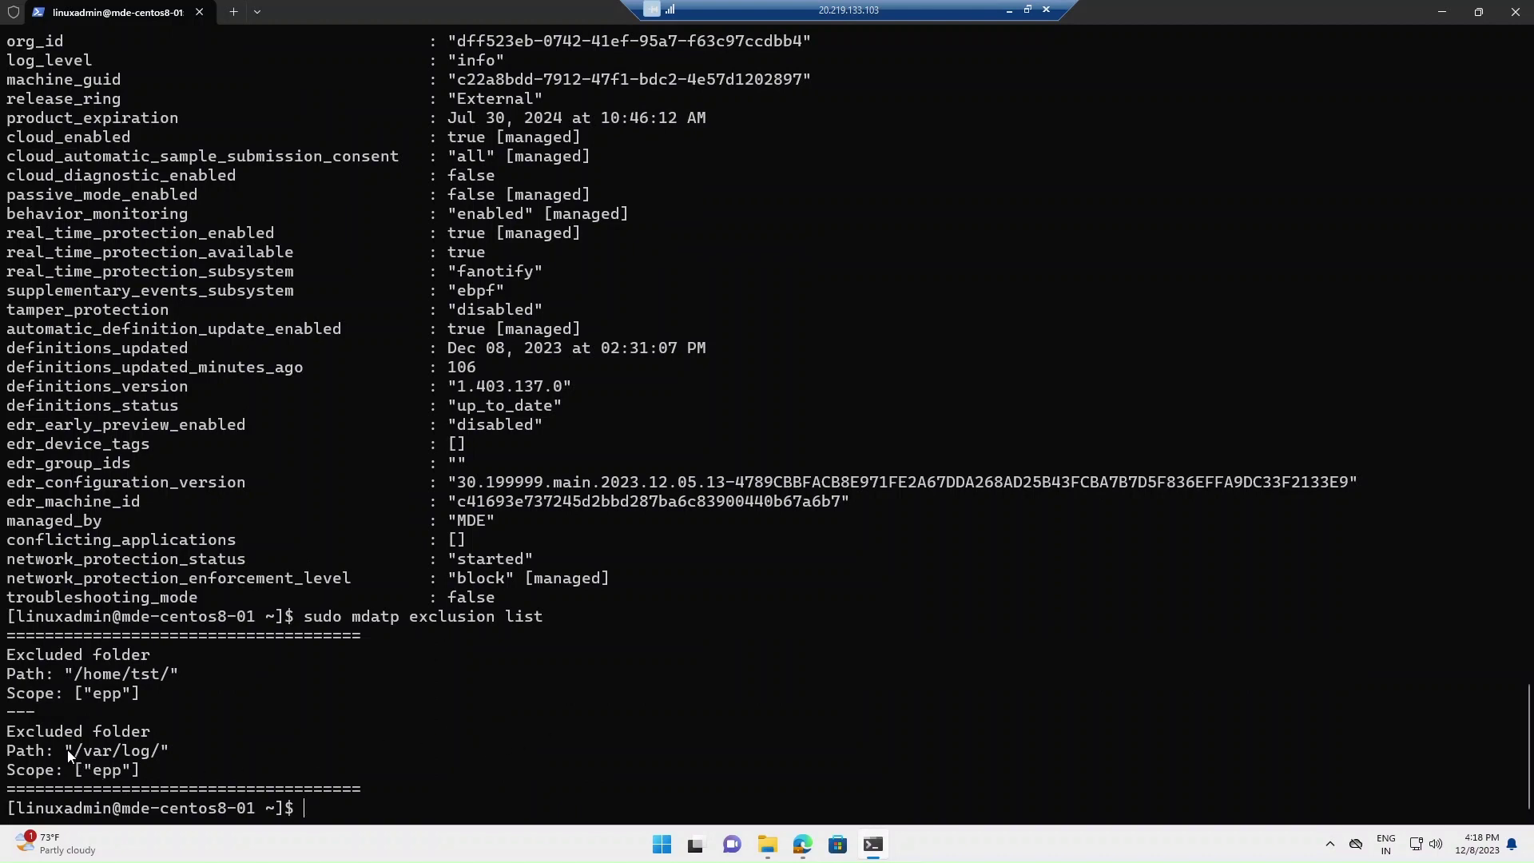
drag(67, 754, 169, 756)
drag(67, 676, 172, 685)
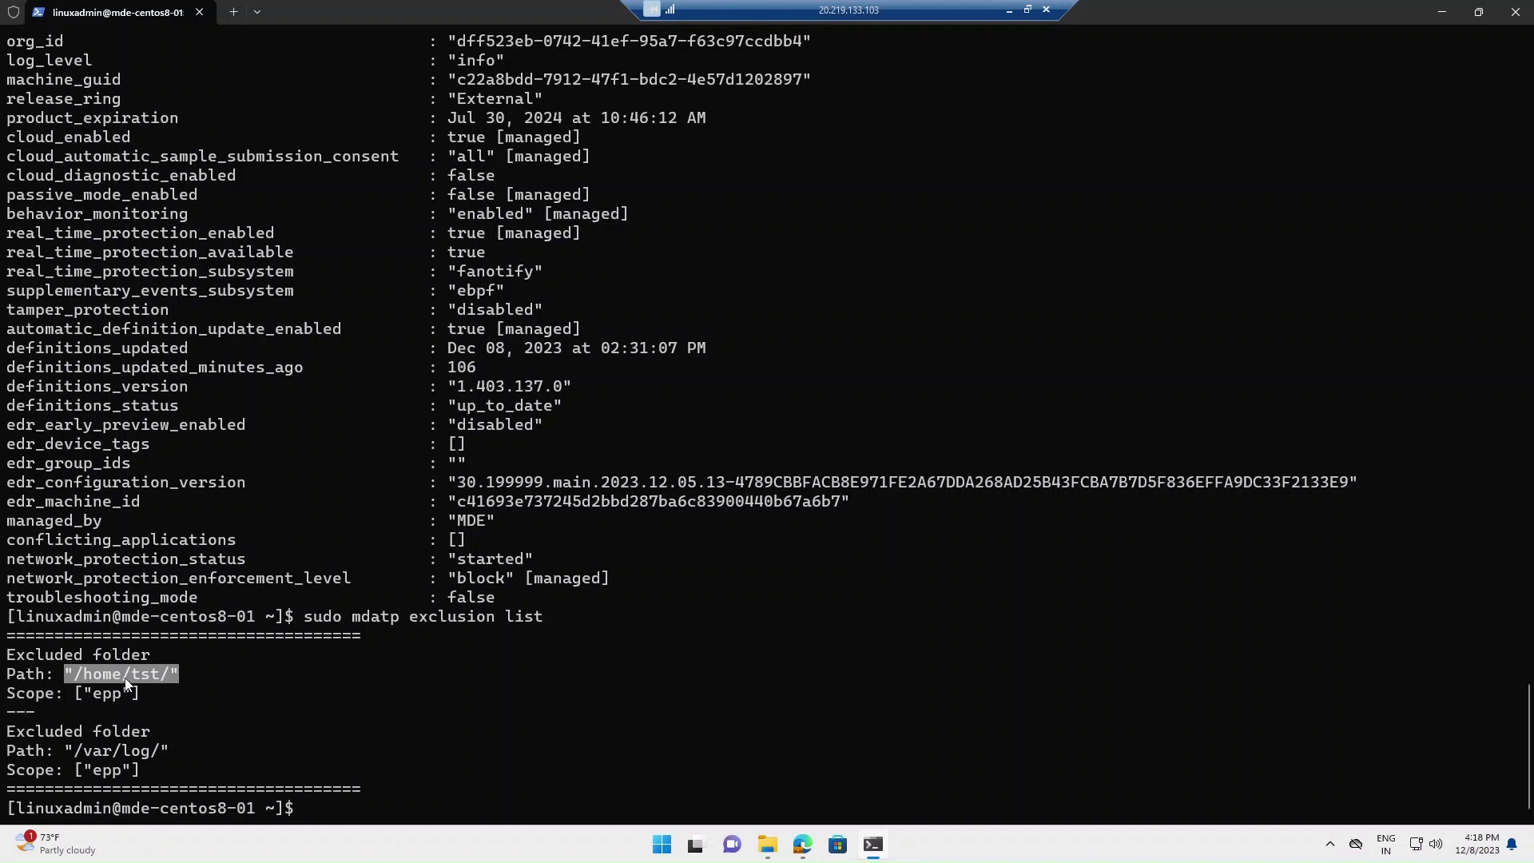
key(ctrl+c)
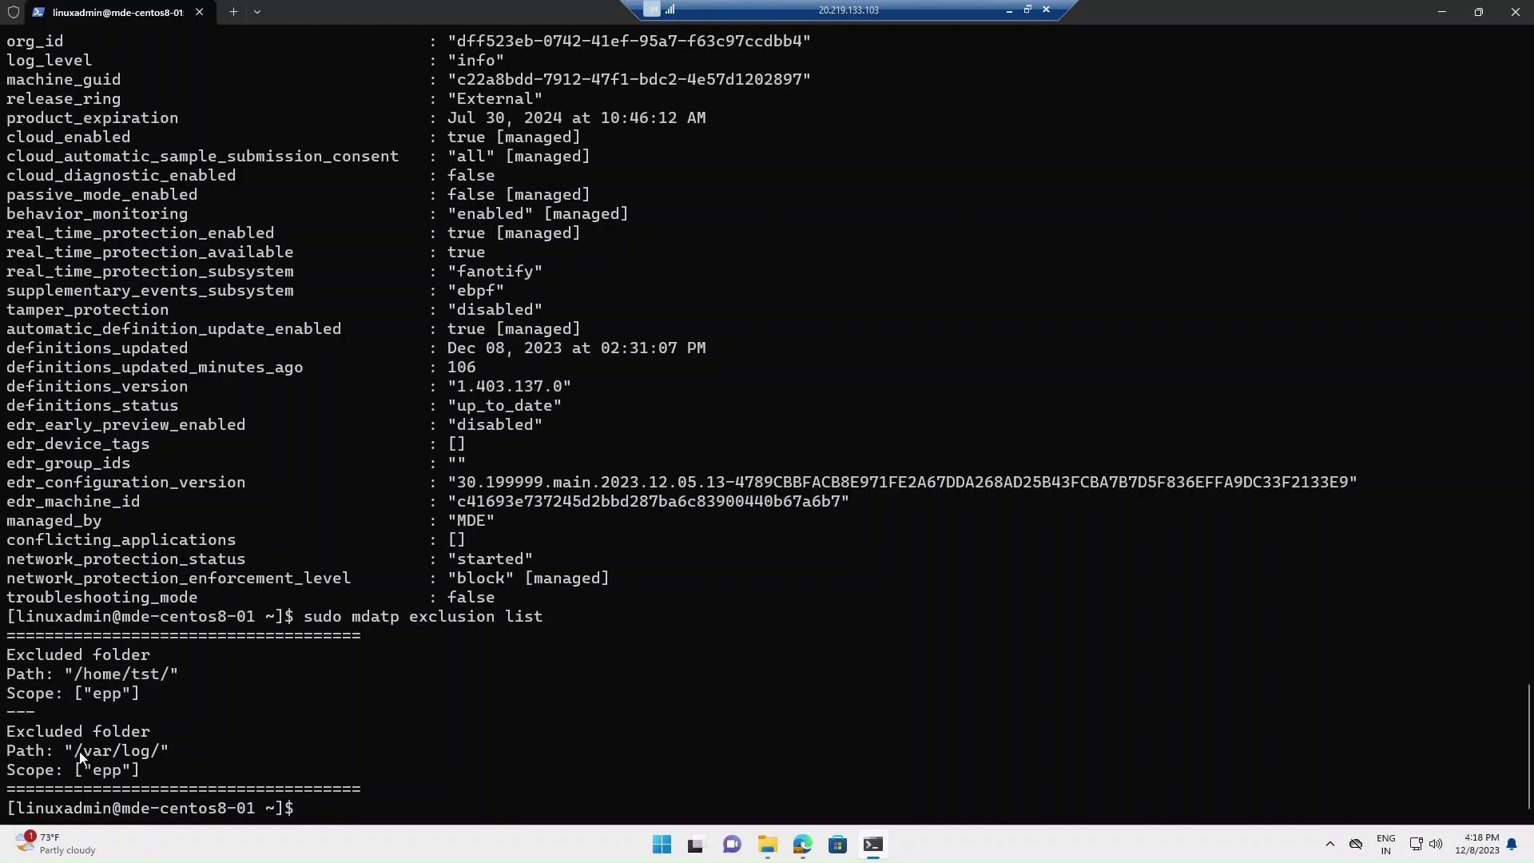
drag(69, 751, 169, 753)
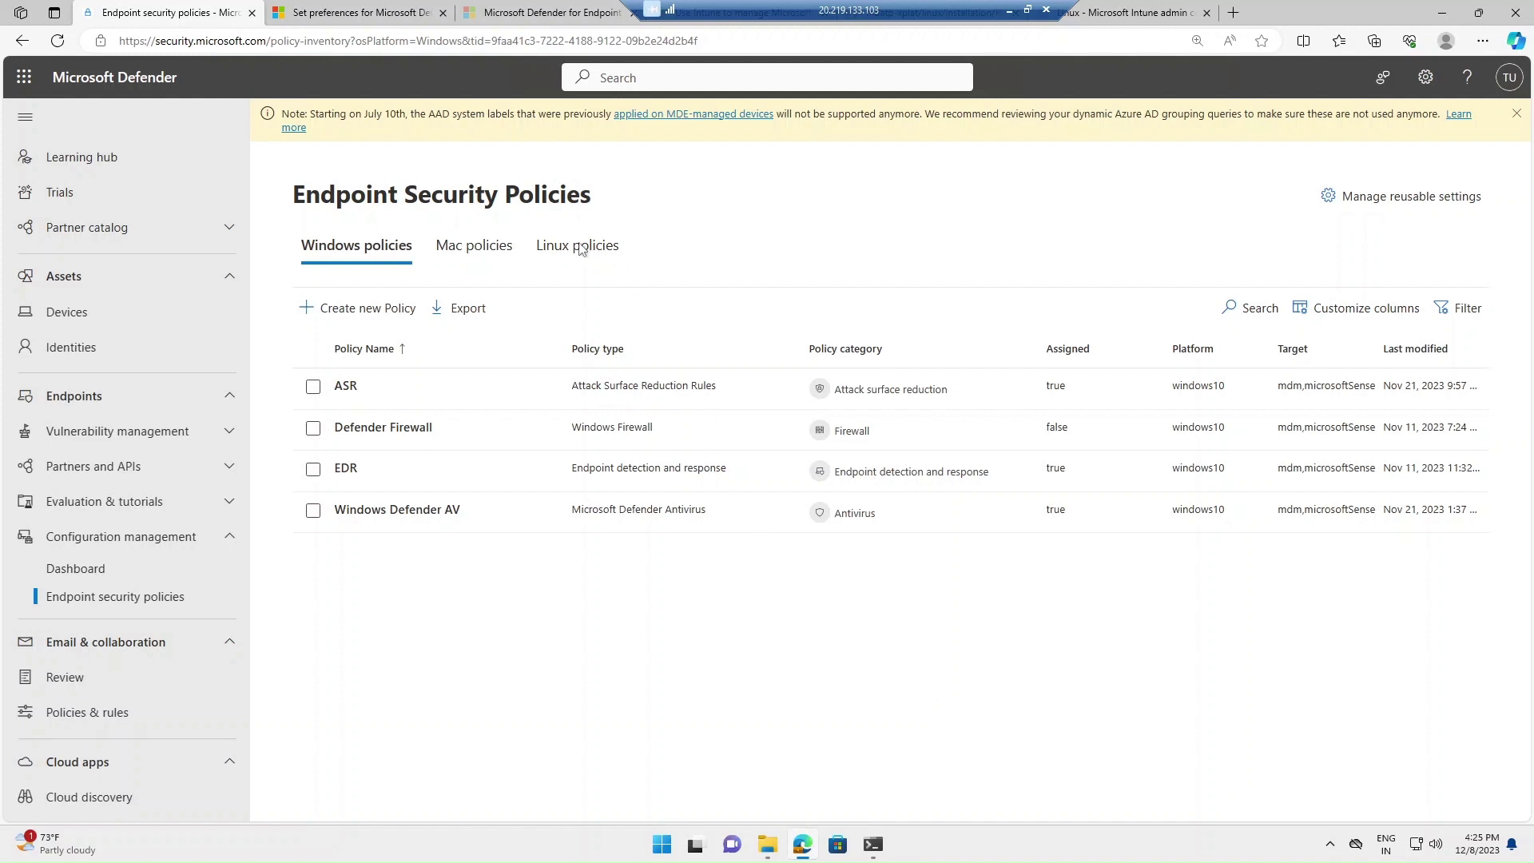
- Open Linux Defender Policy from the Linux endpoint security policies and view its policy settings status
click(580, 247)
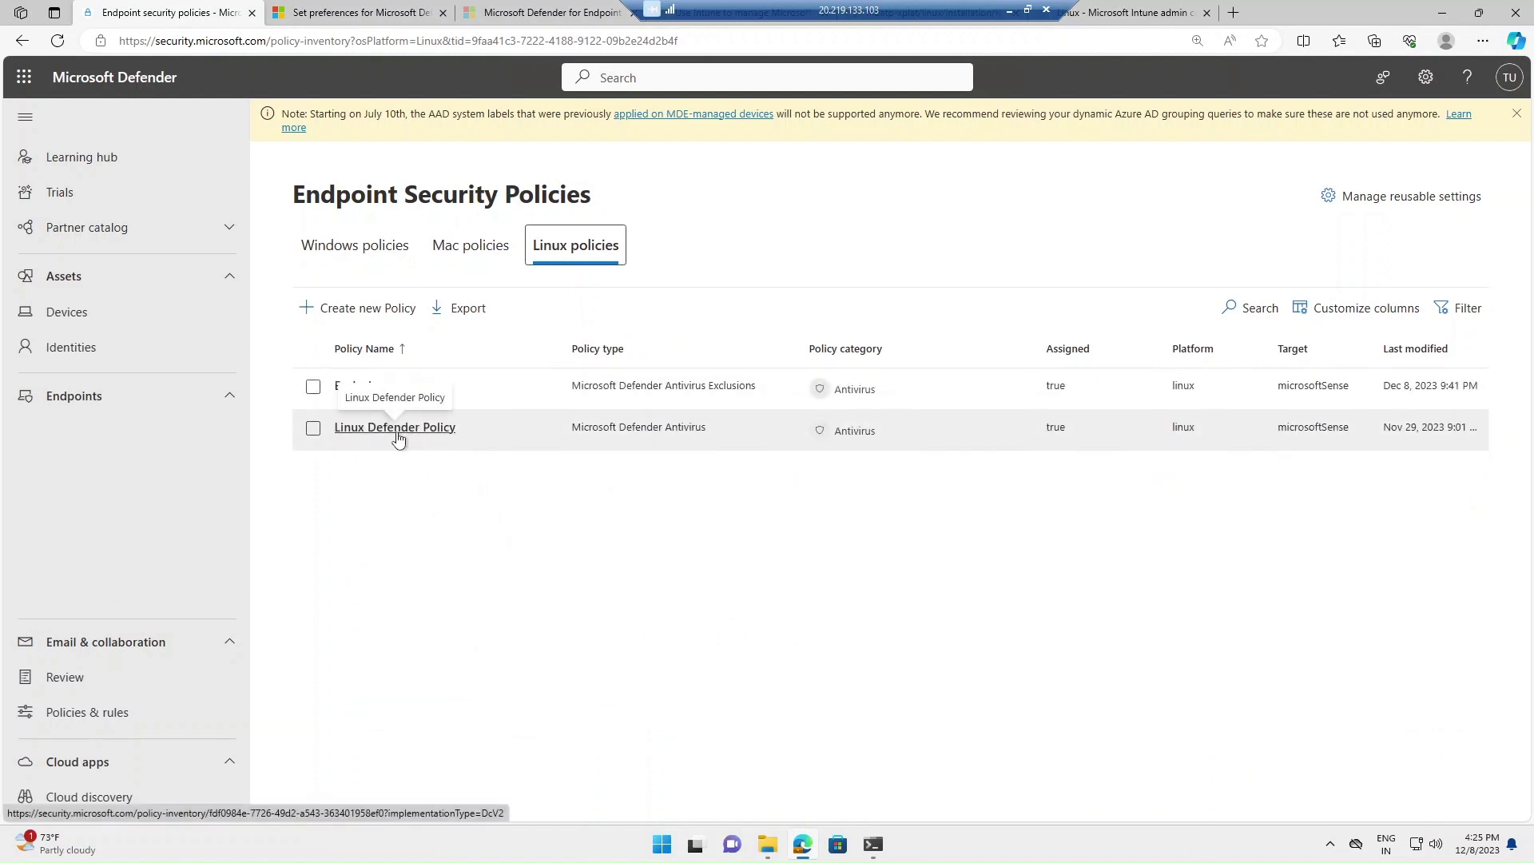
click(395, 428)
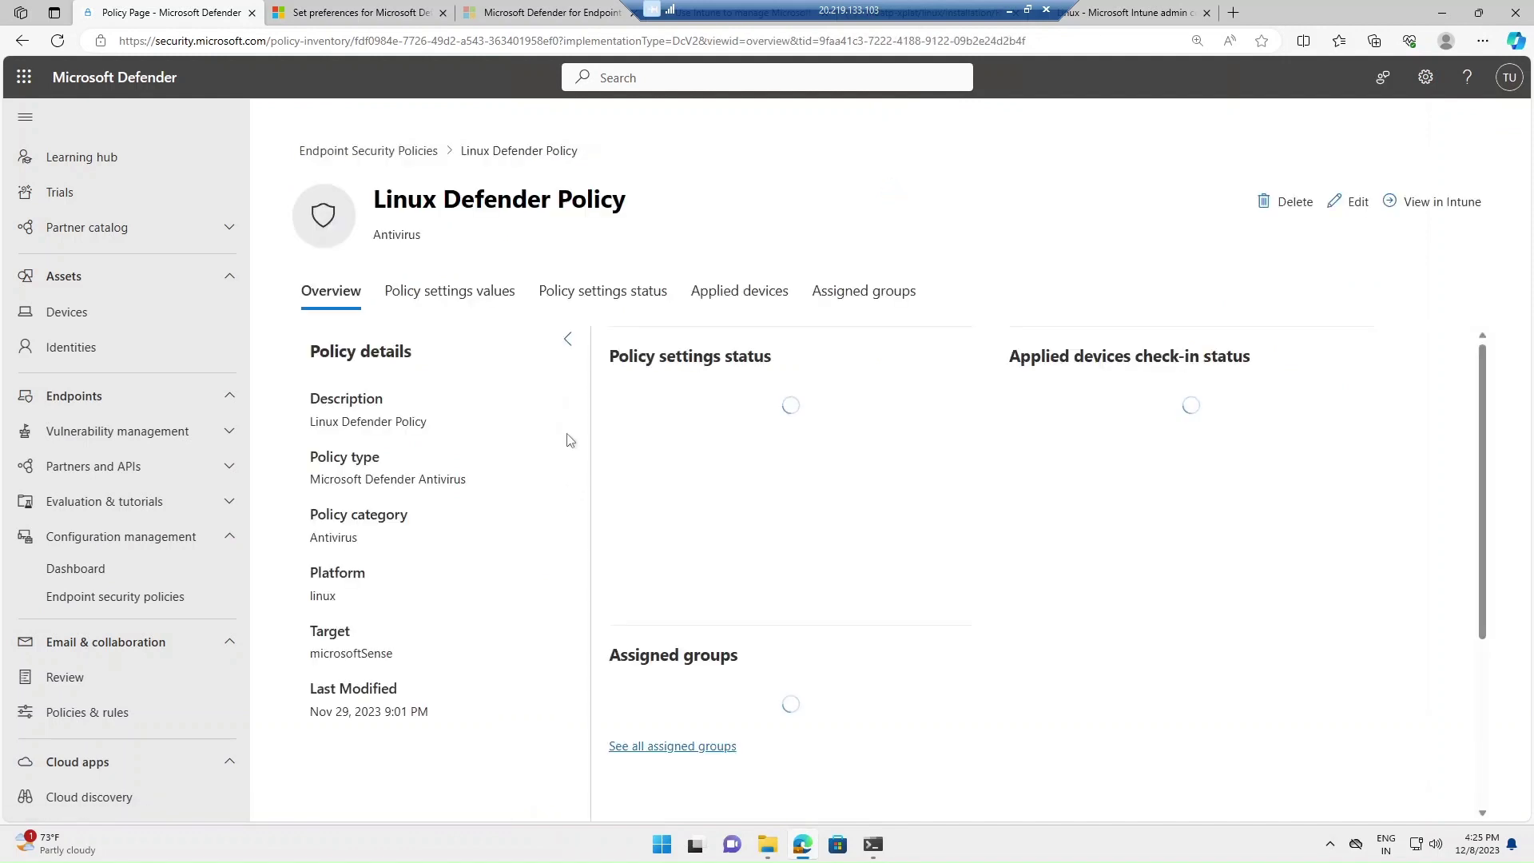
click(545, 303)
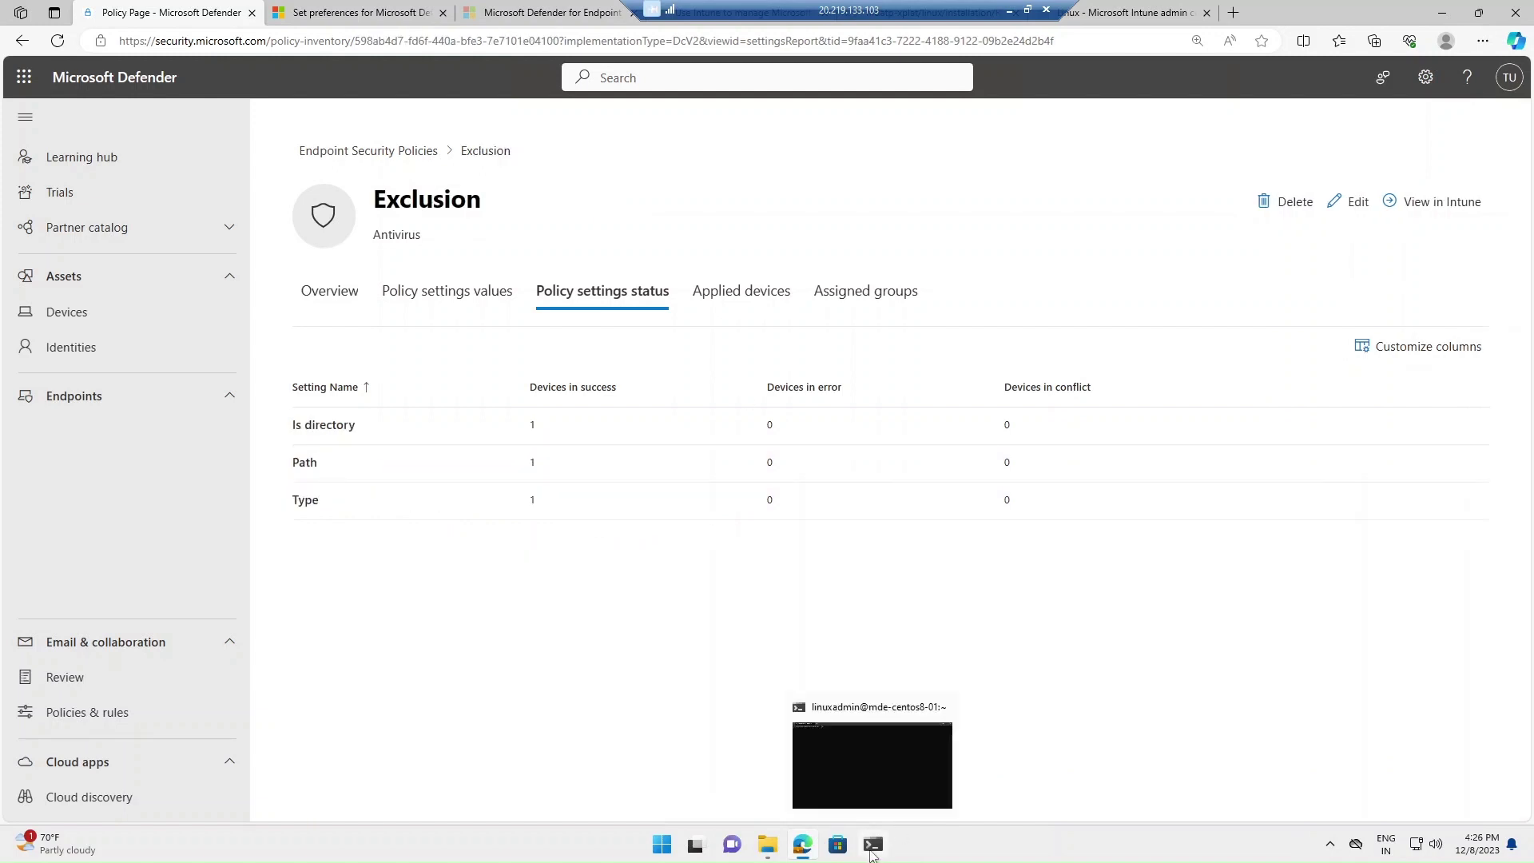
- Switch to the terminal, change to the directory /etc/opt/microsoft/mdatp/managed/ and list its files
click(873, 845)
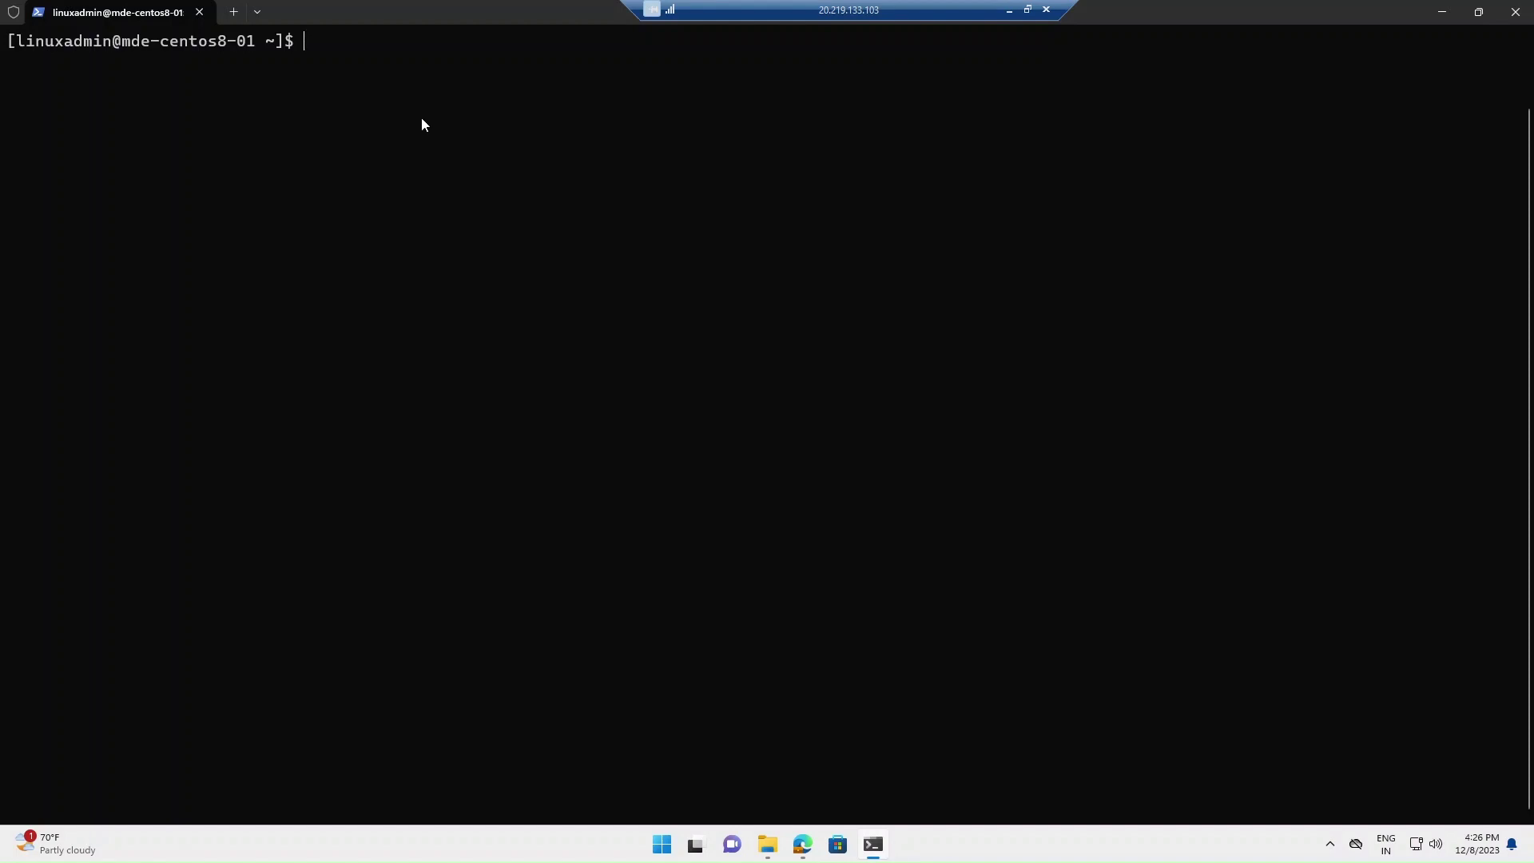
key(ctrl+v)
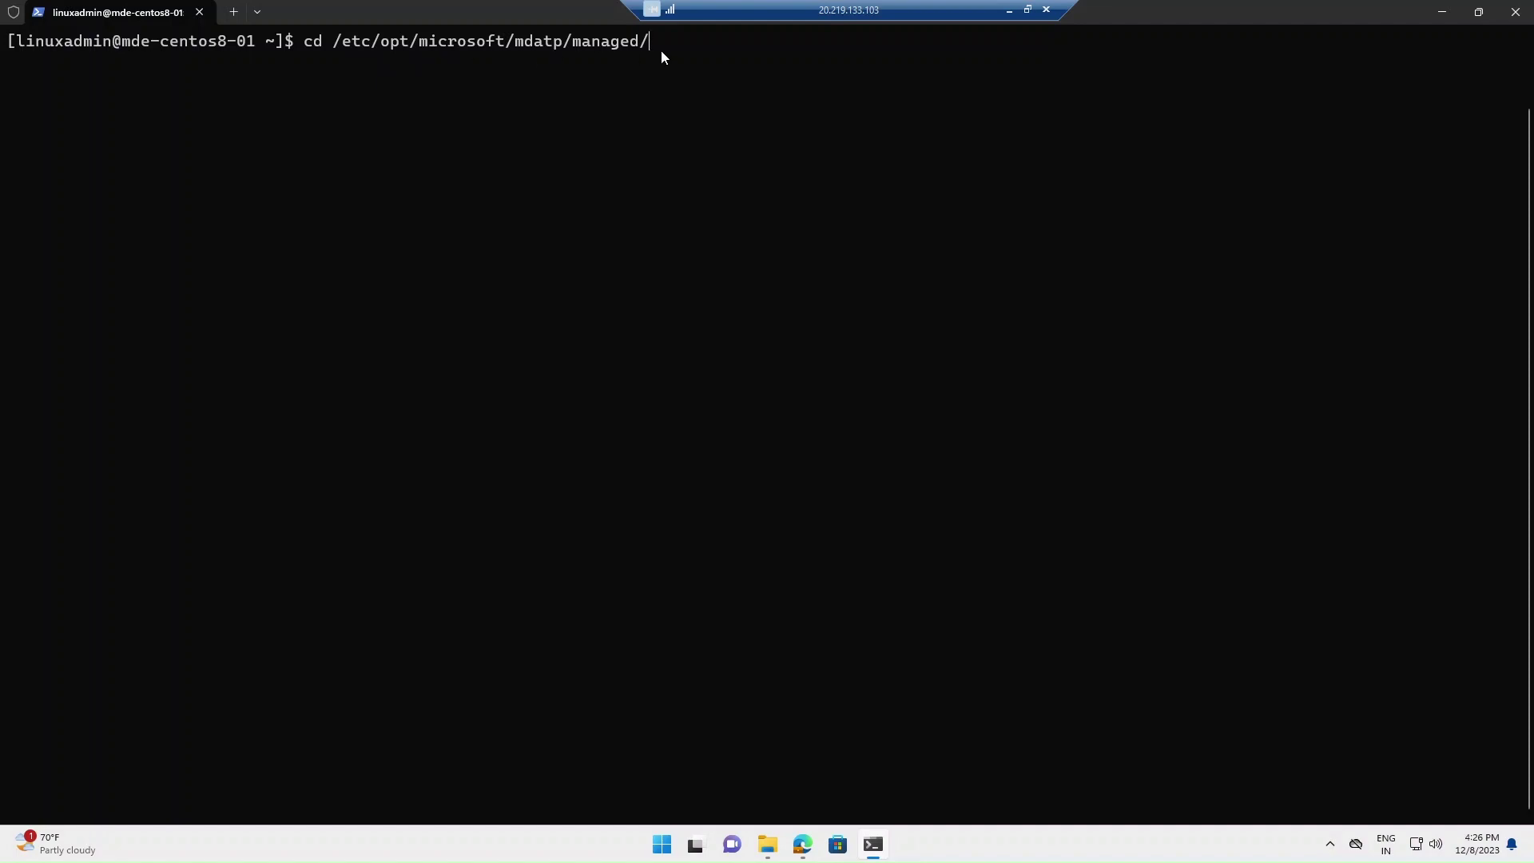
key(Return)
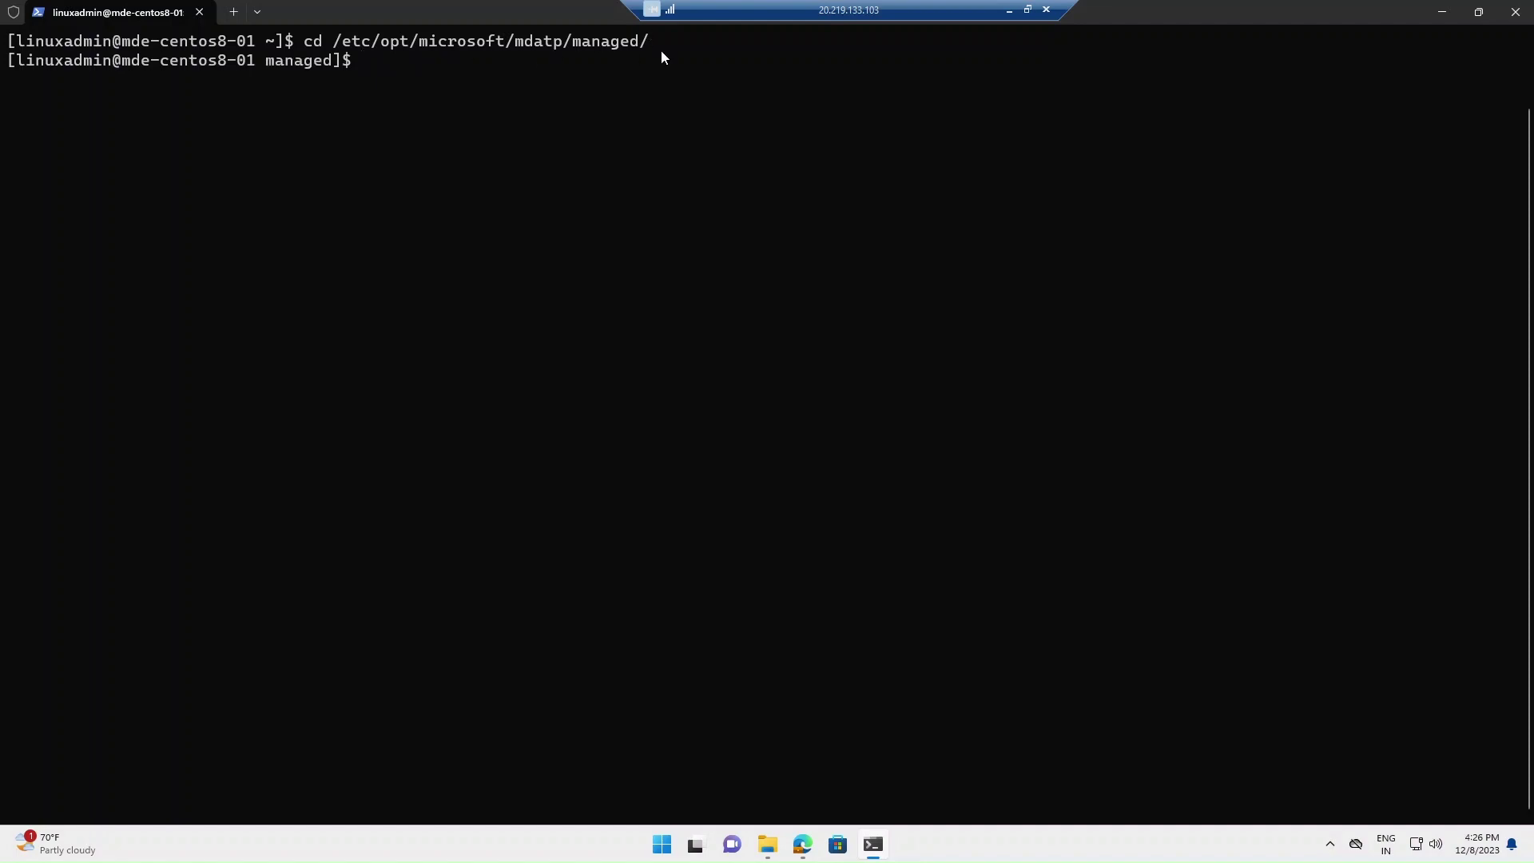
text(ls)
key(Return)
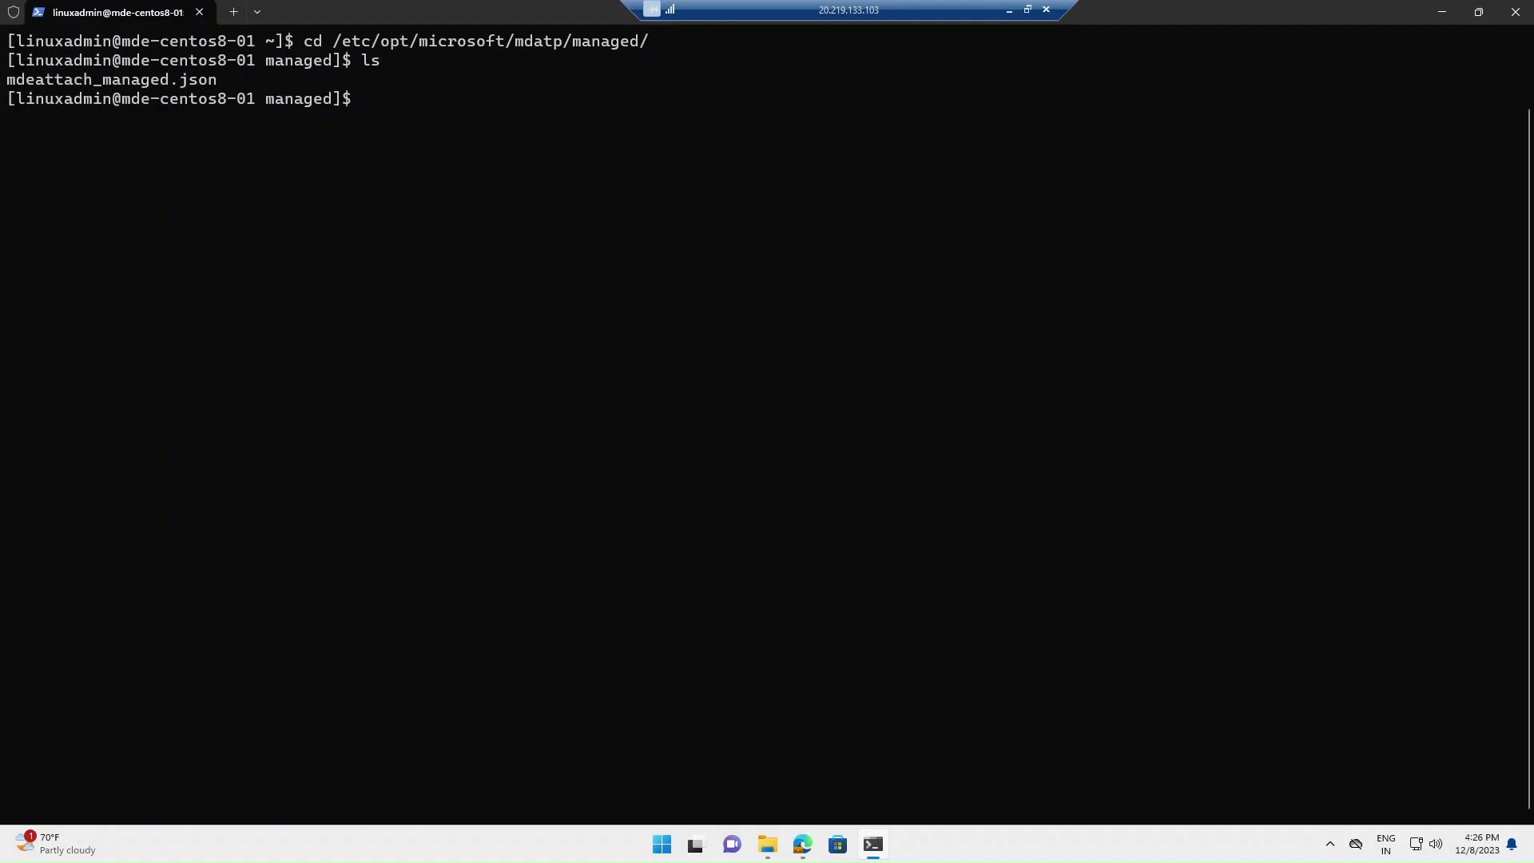
- Print the contents of mdeattach_managed.json with cat and highlight the /var/log/ exclusion path
text(cat)
drag(8, 82, 217, 86)
right_click(247, 87)
right_click(422, 93)
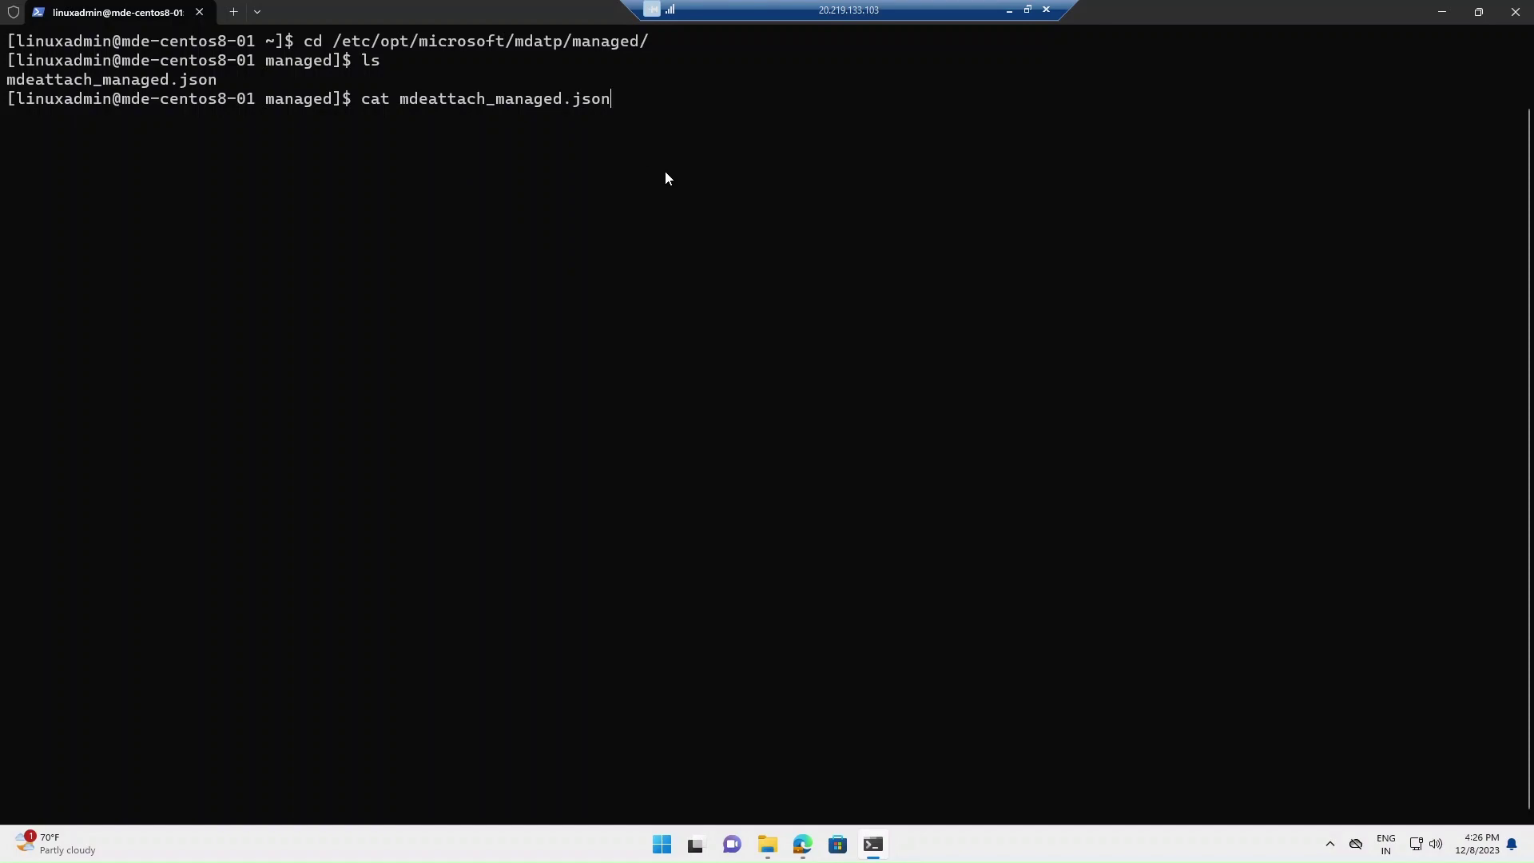
key(Return)
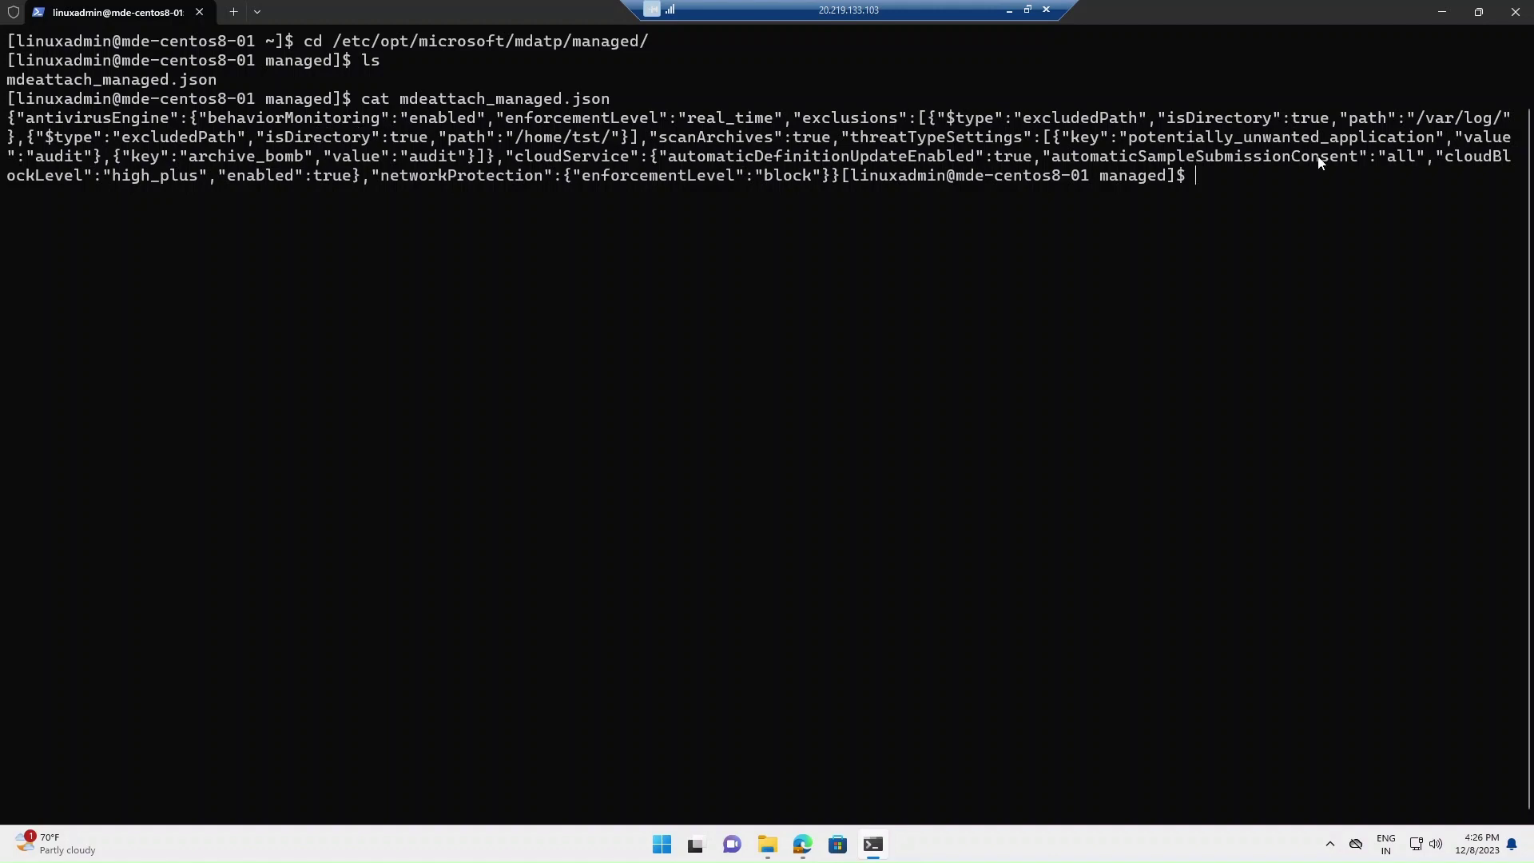
drag(1350, 118, 1502, 120)
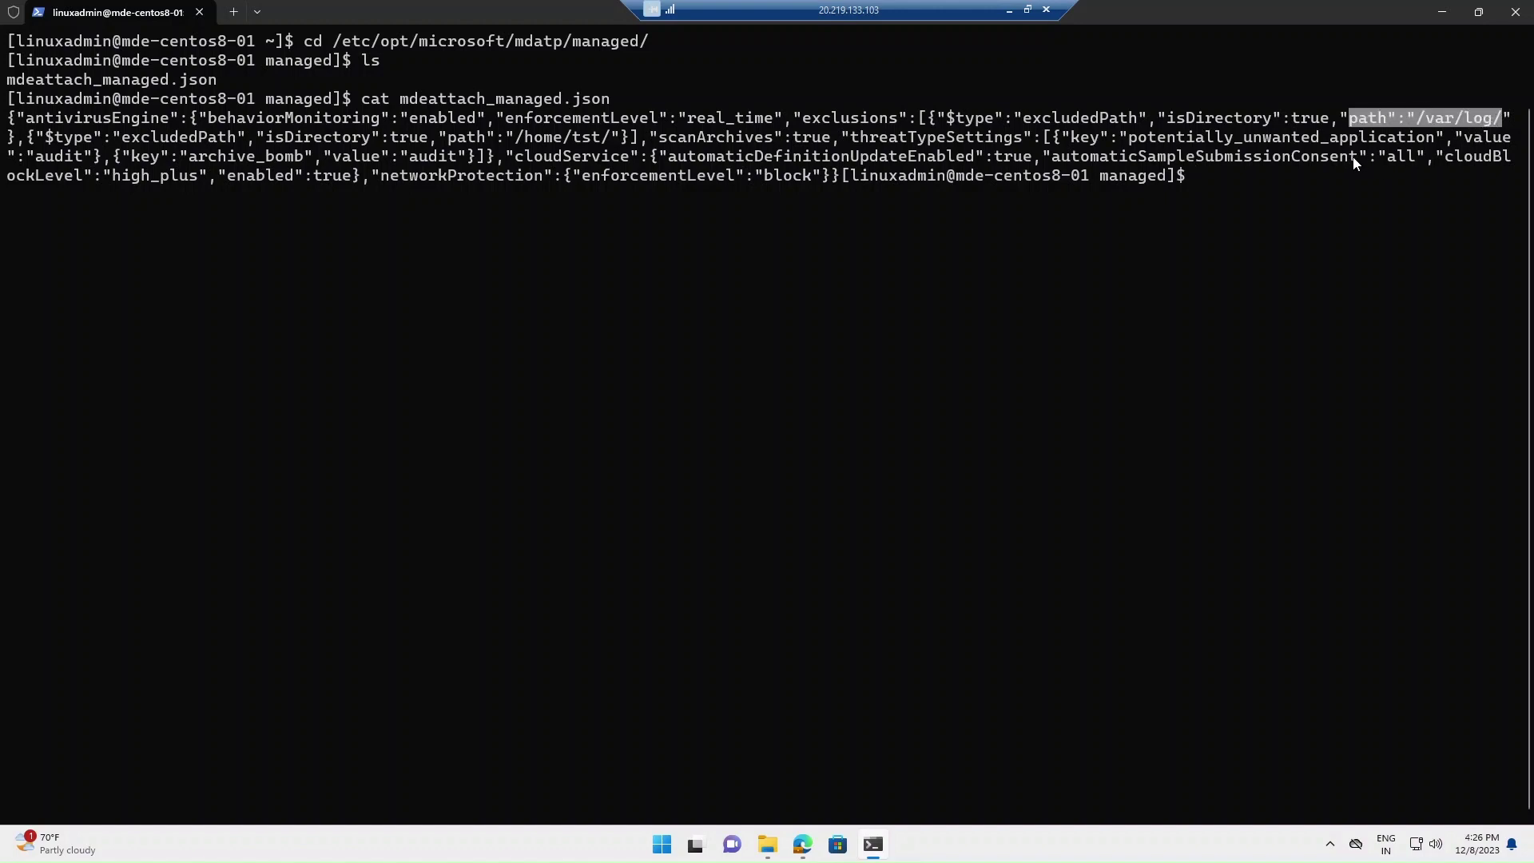